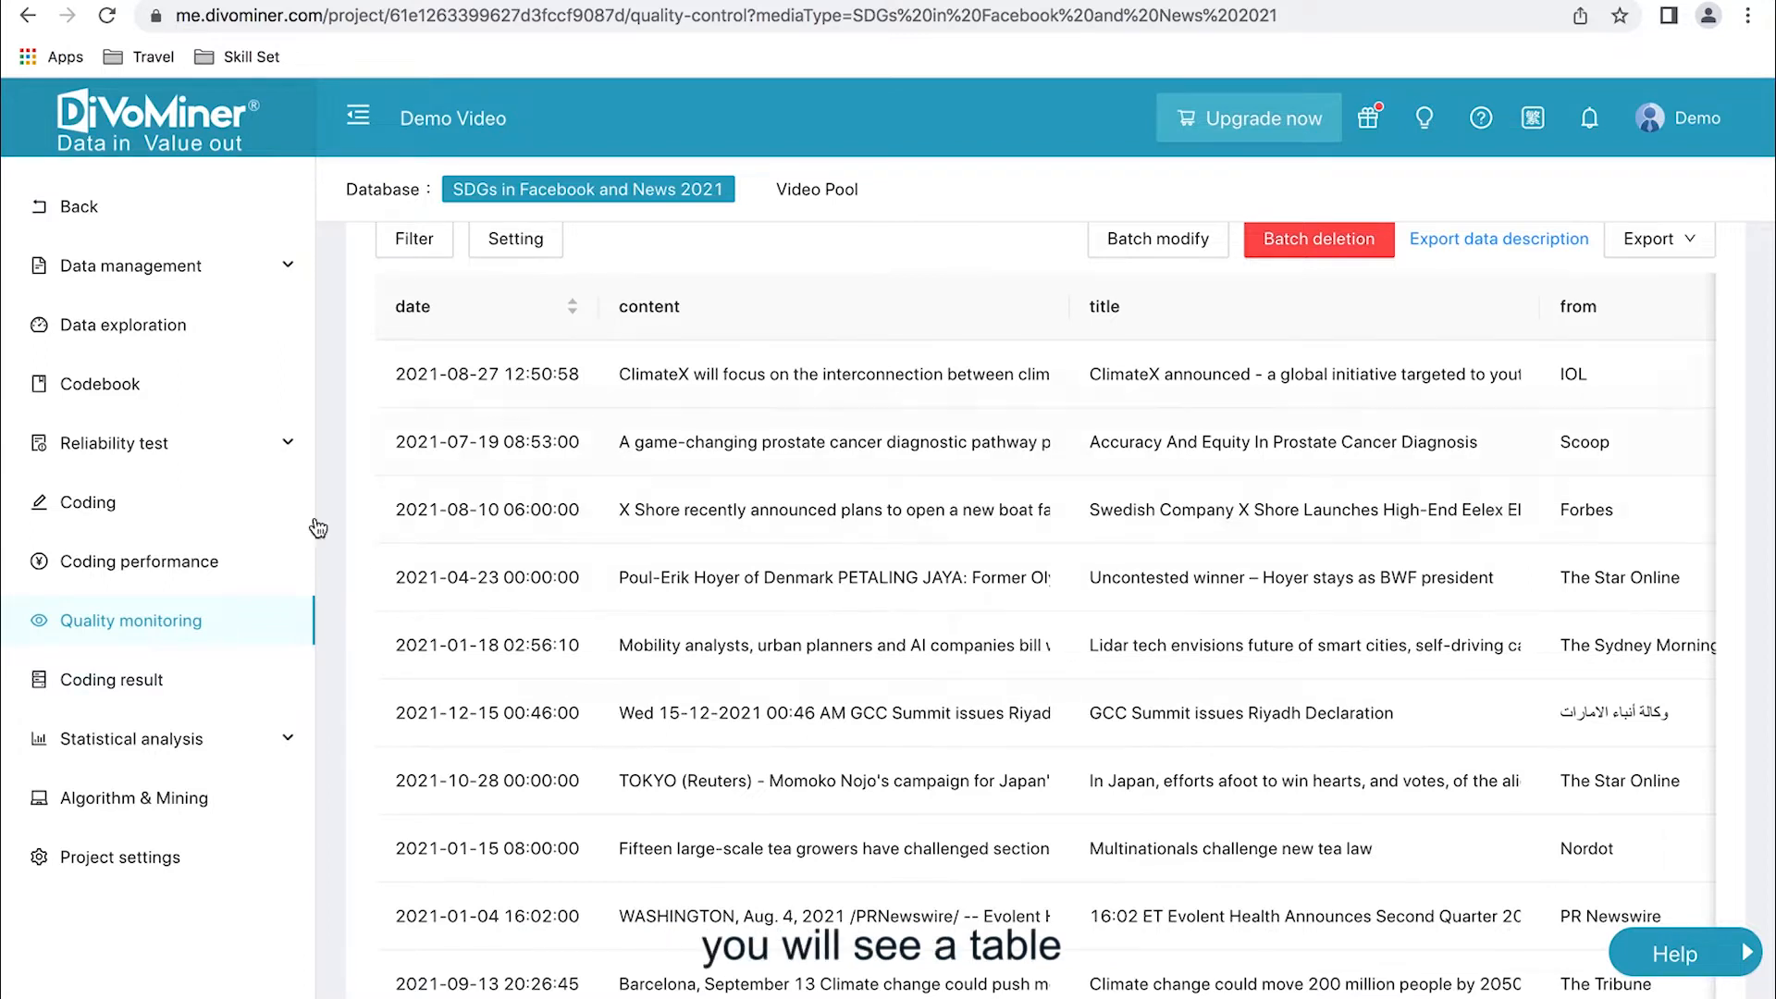
- Check the total item count below the SDGs in Facebook and News 2021 quality monitoring table
scroll(478, 541, down, 1)
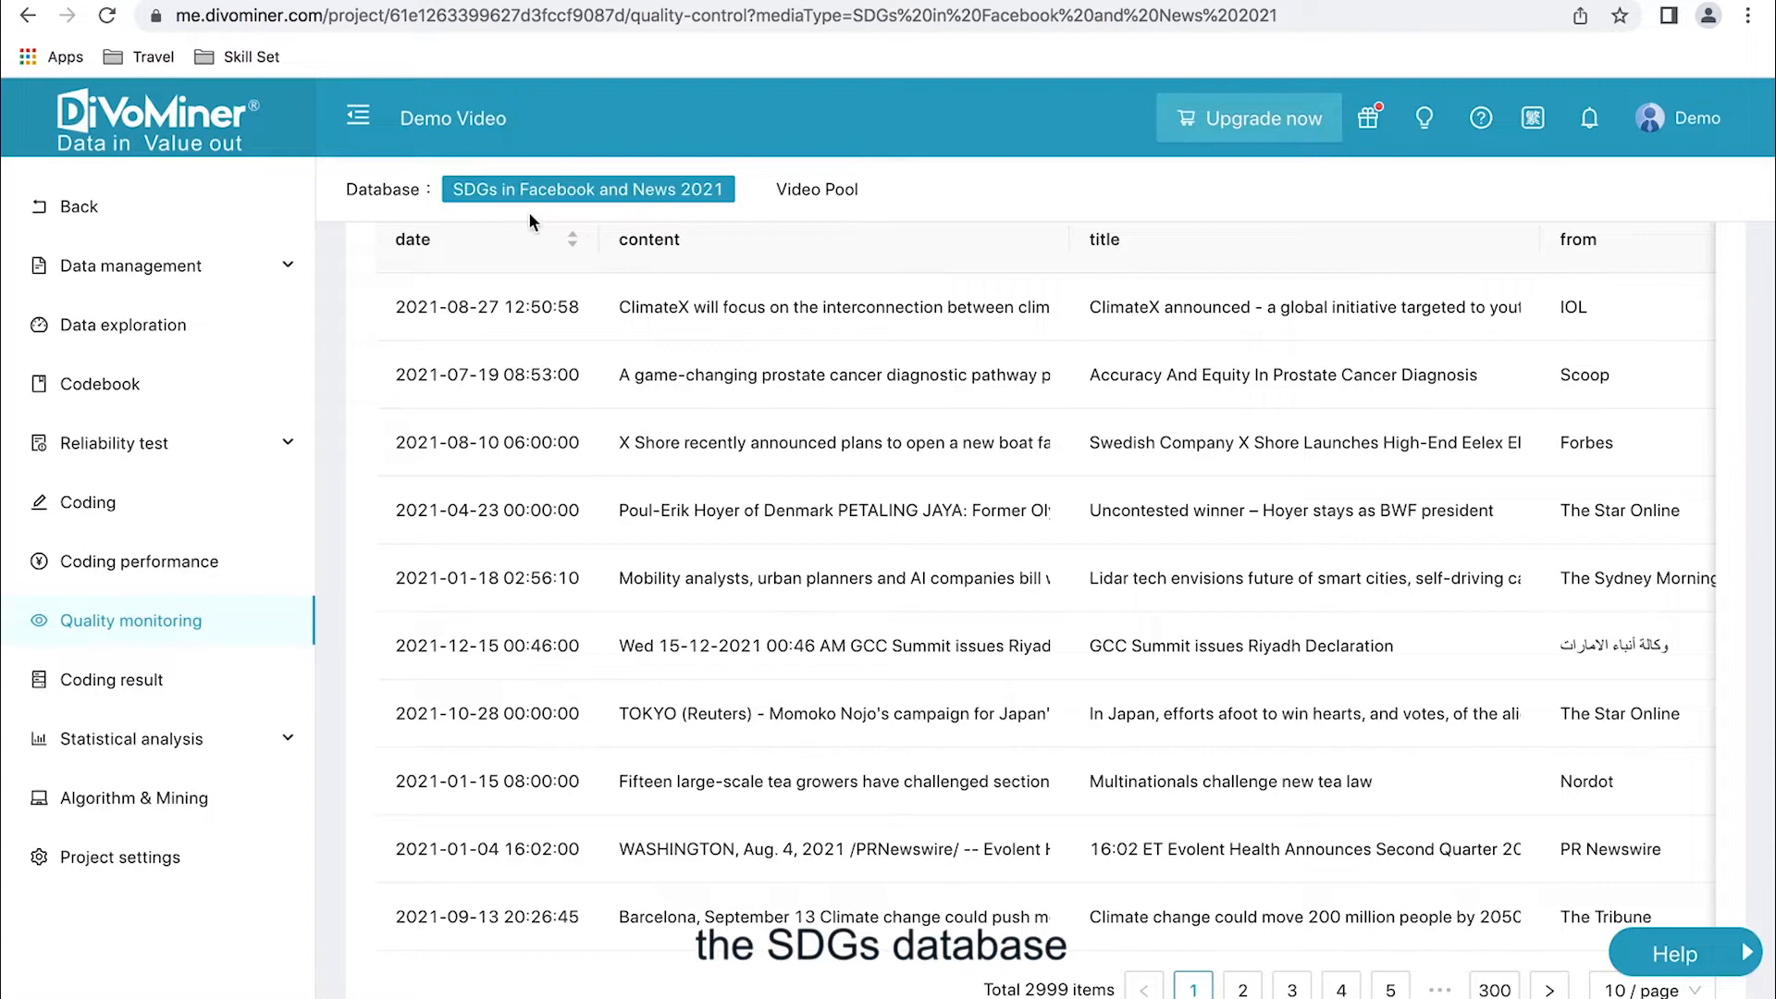
drag(982, 989, 1124, 991)
click(1122, 992)
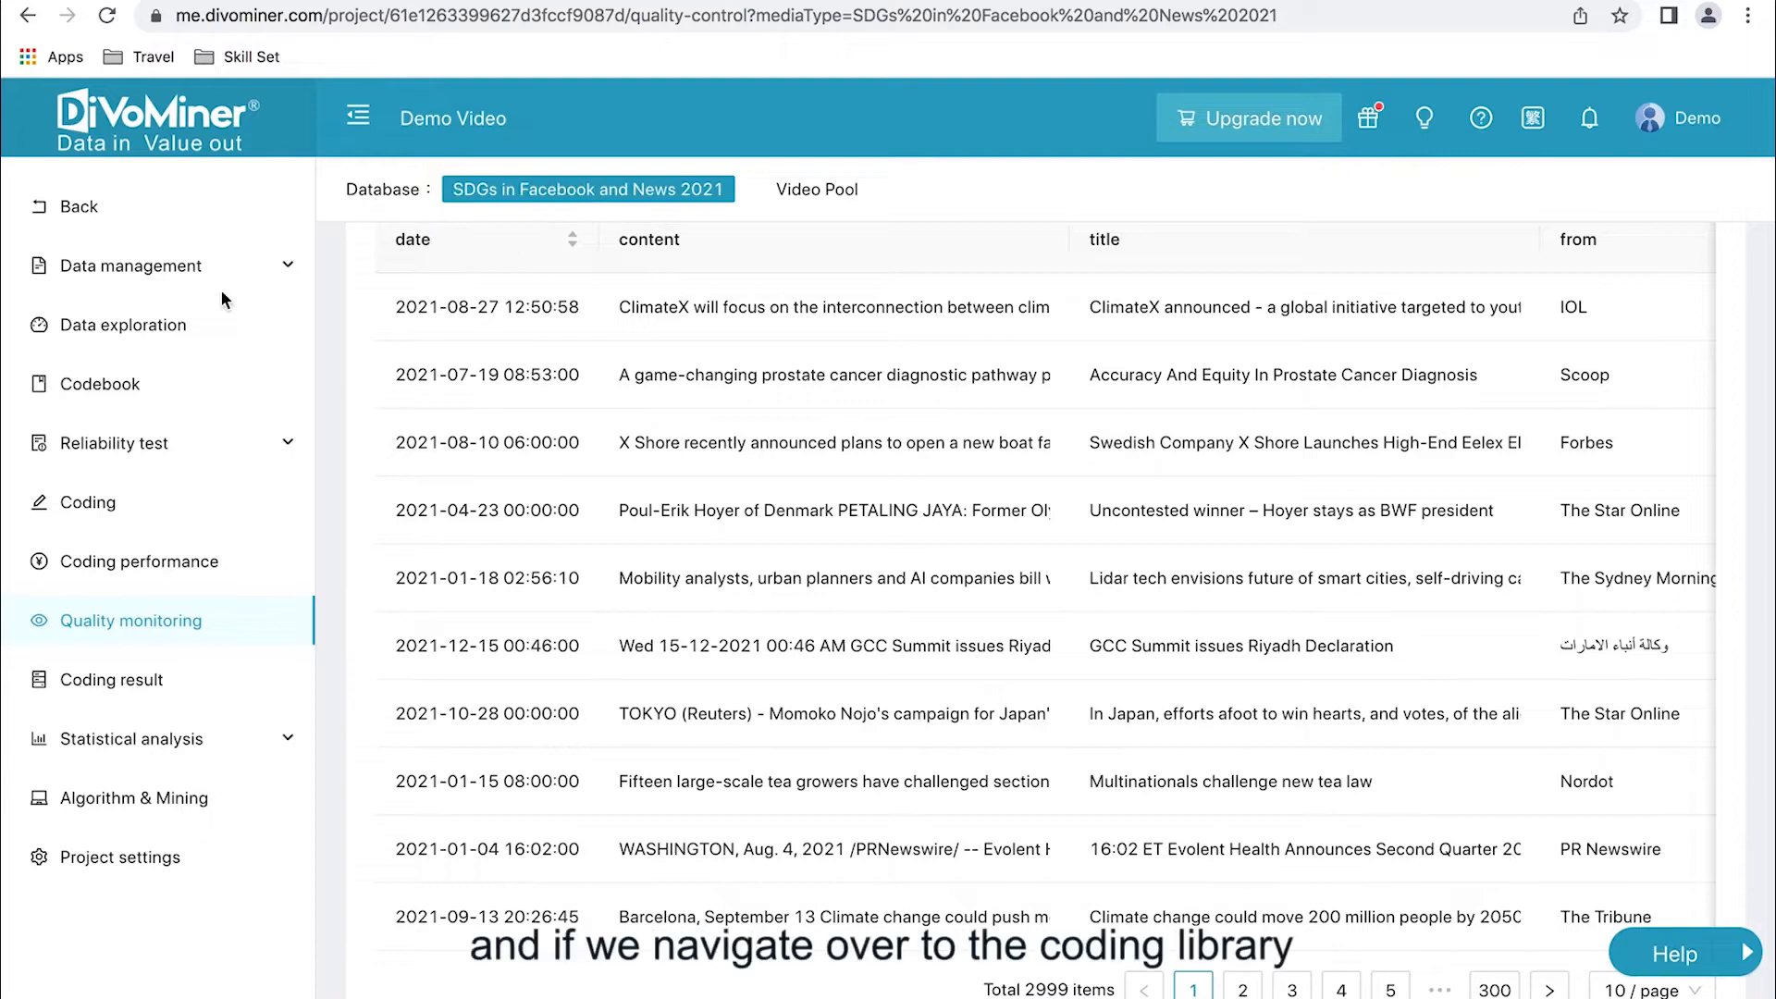
- Open the Coding library and limit its records to the SDGs in Facebook and News 2021 database
click(208, 267)
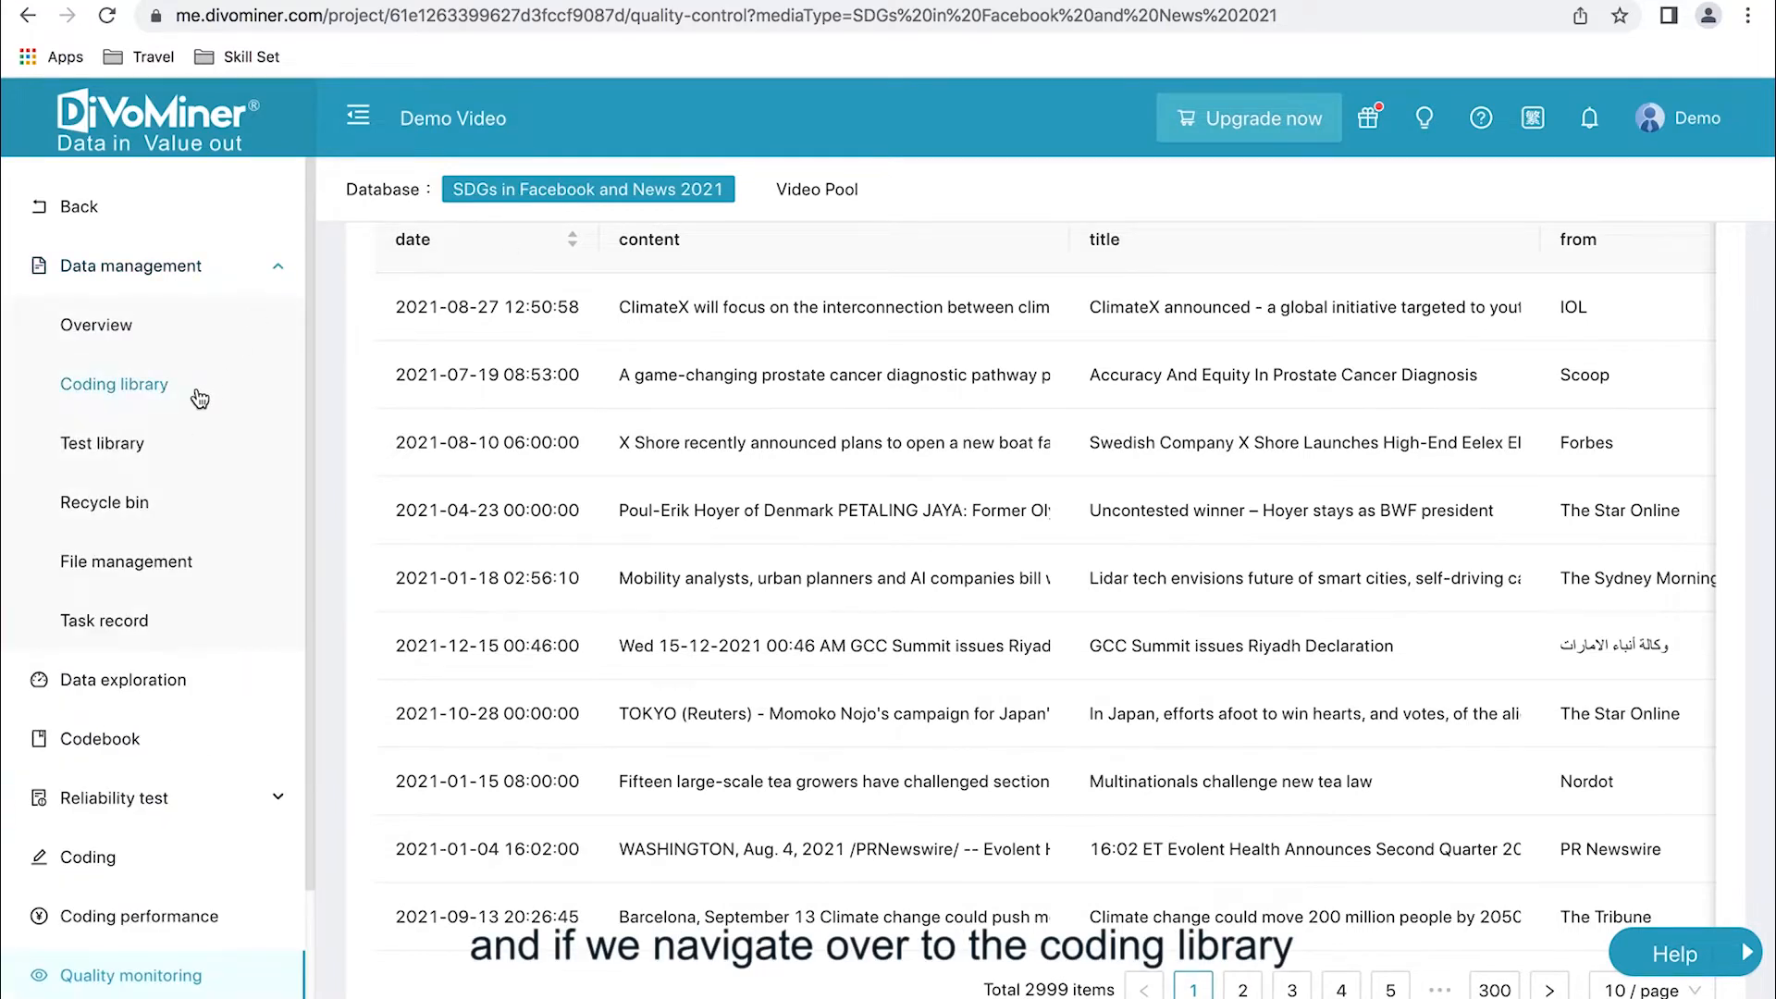
click(179, 387)
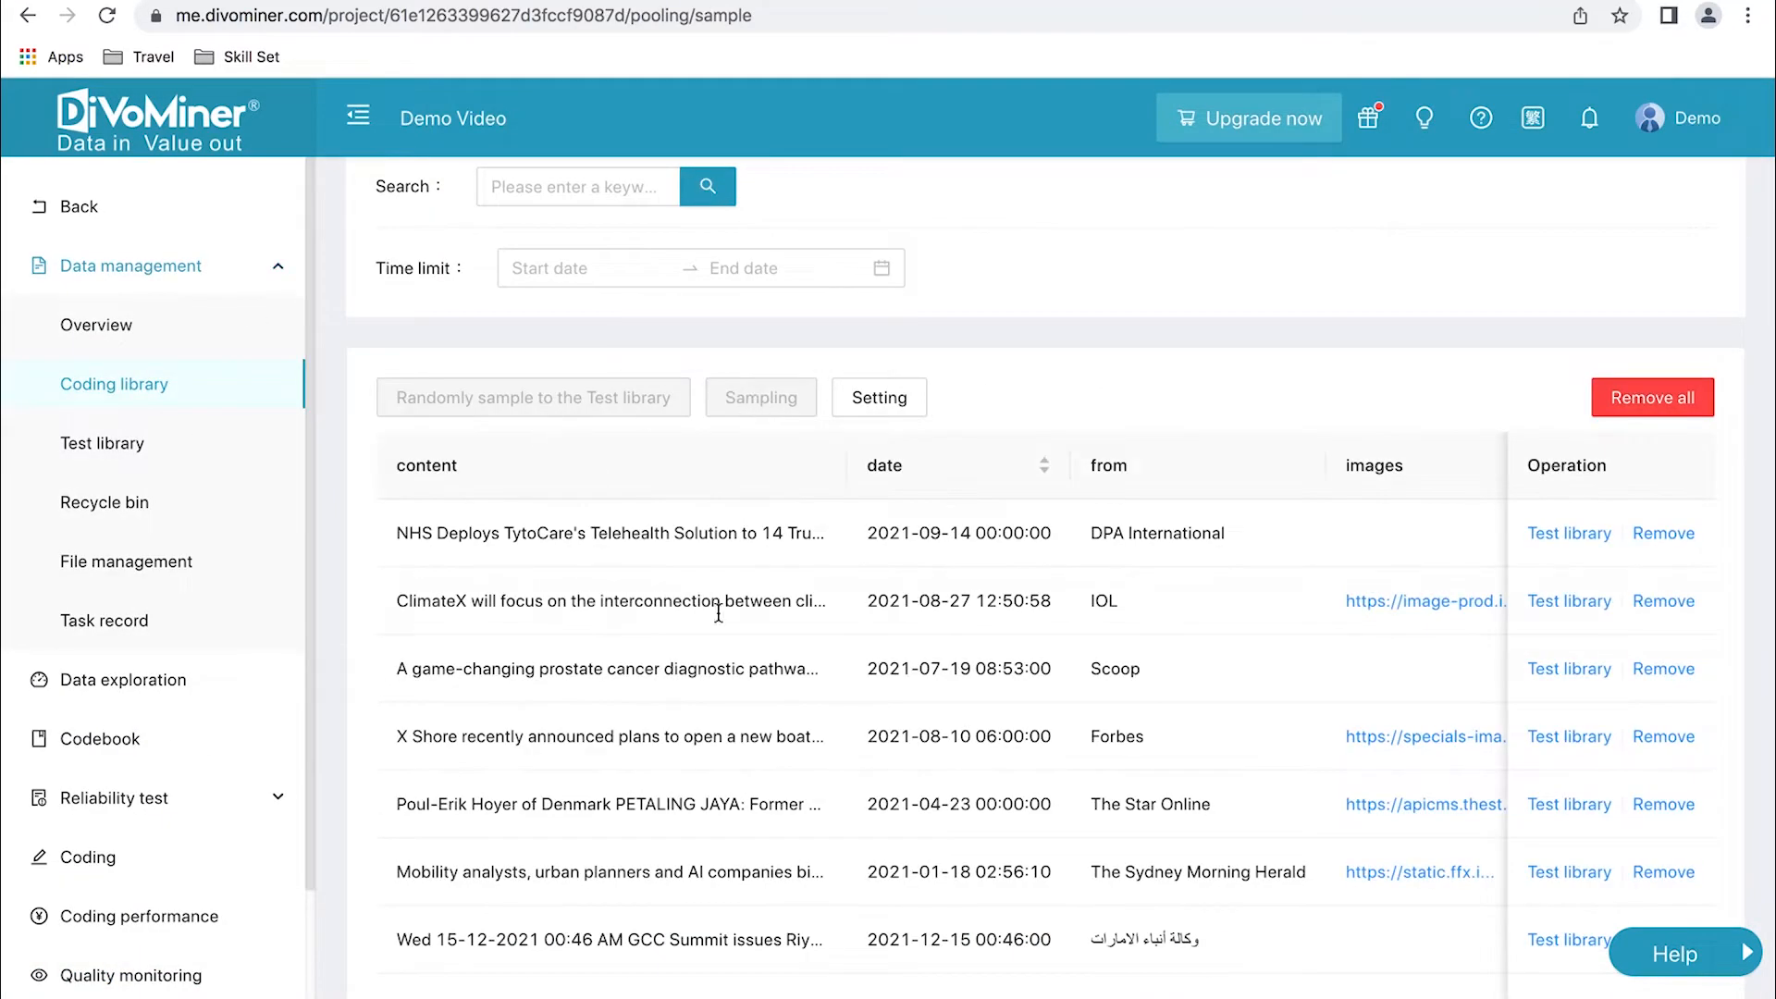
scroll(718, 610, up, 3)
click(796, 236)
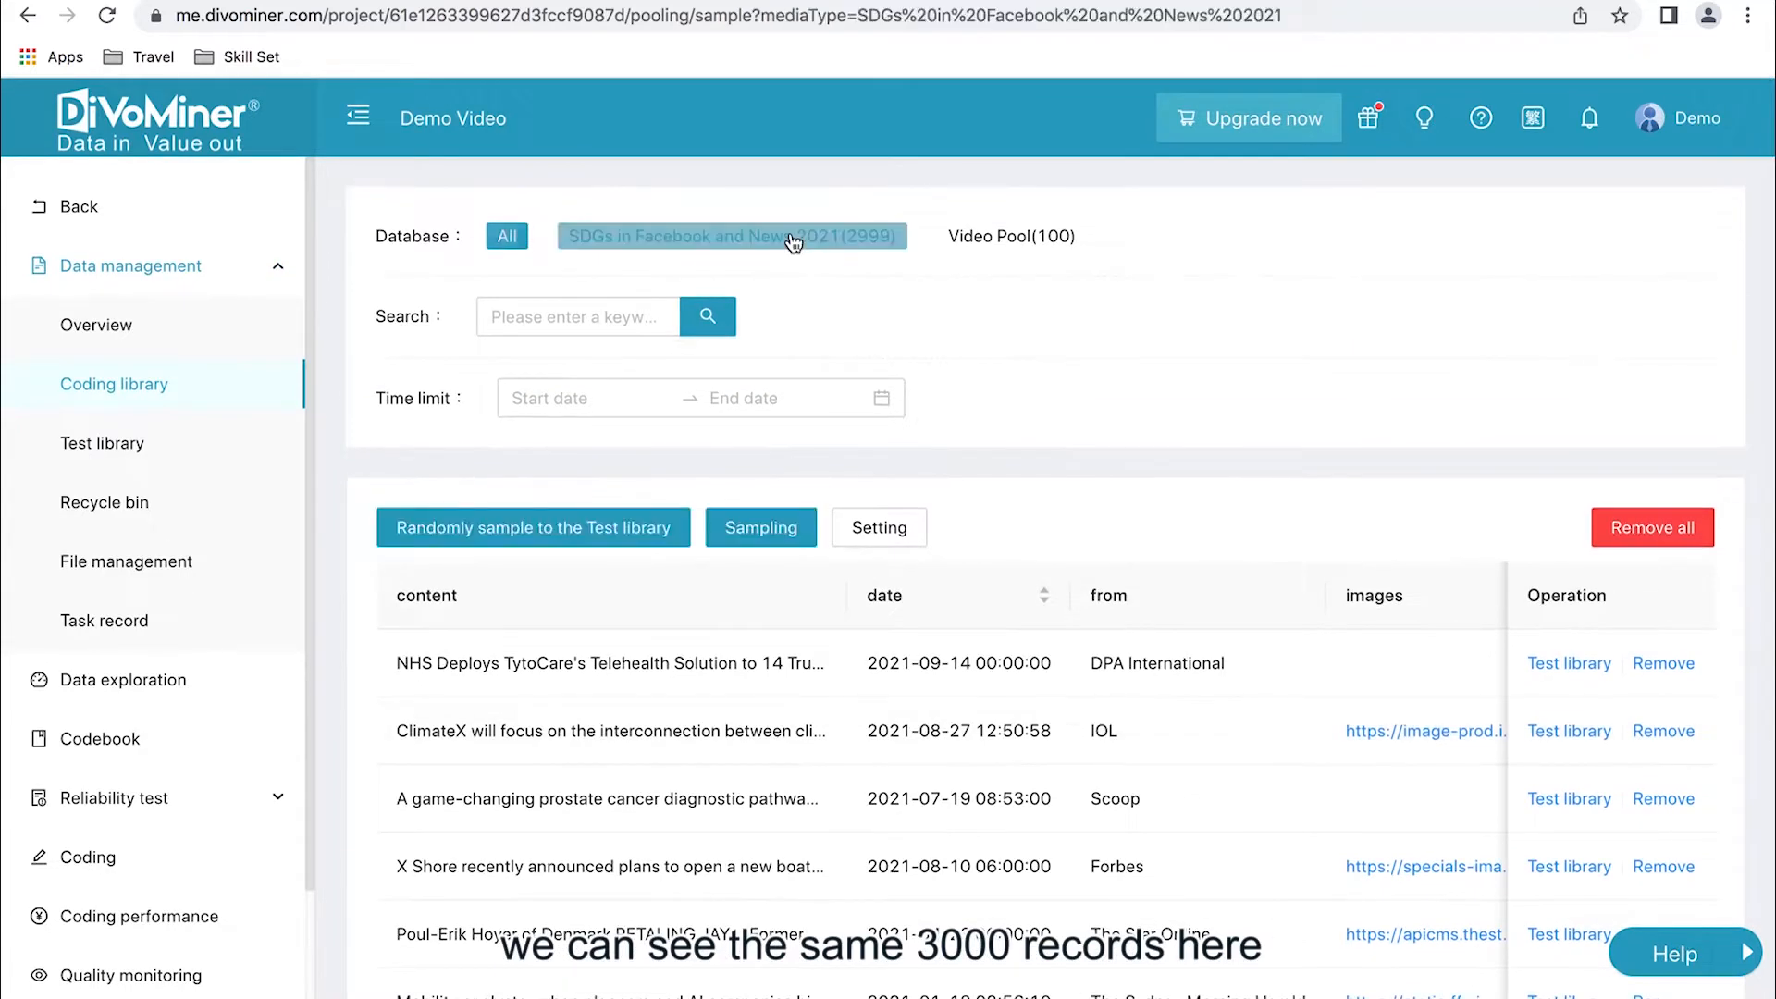
- Return to Quality monitoring and look over the records table of the SDGs database
click(130, 977)
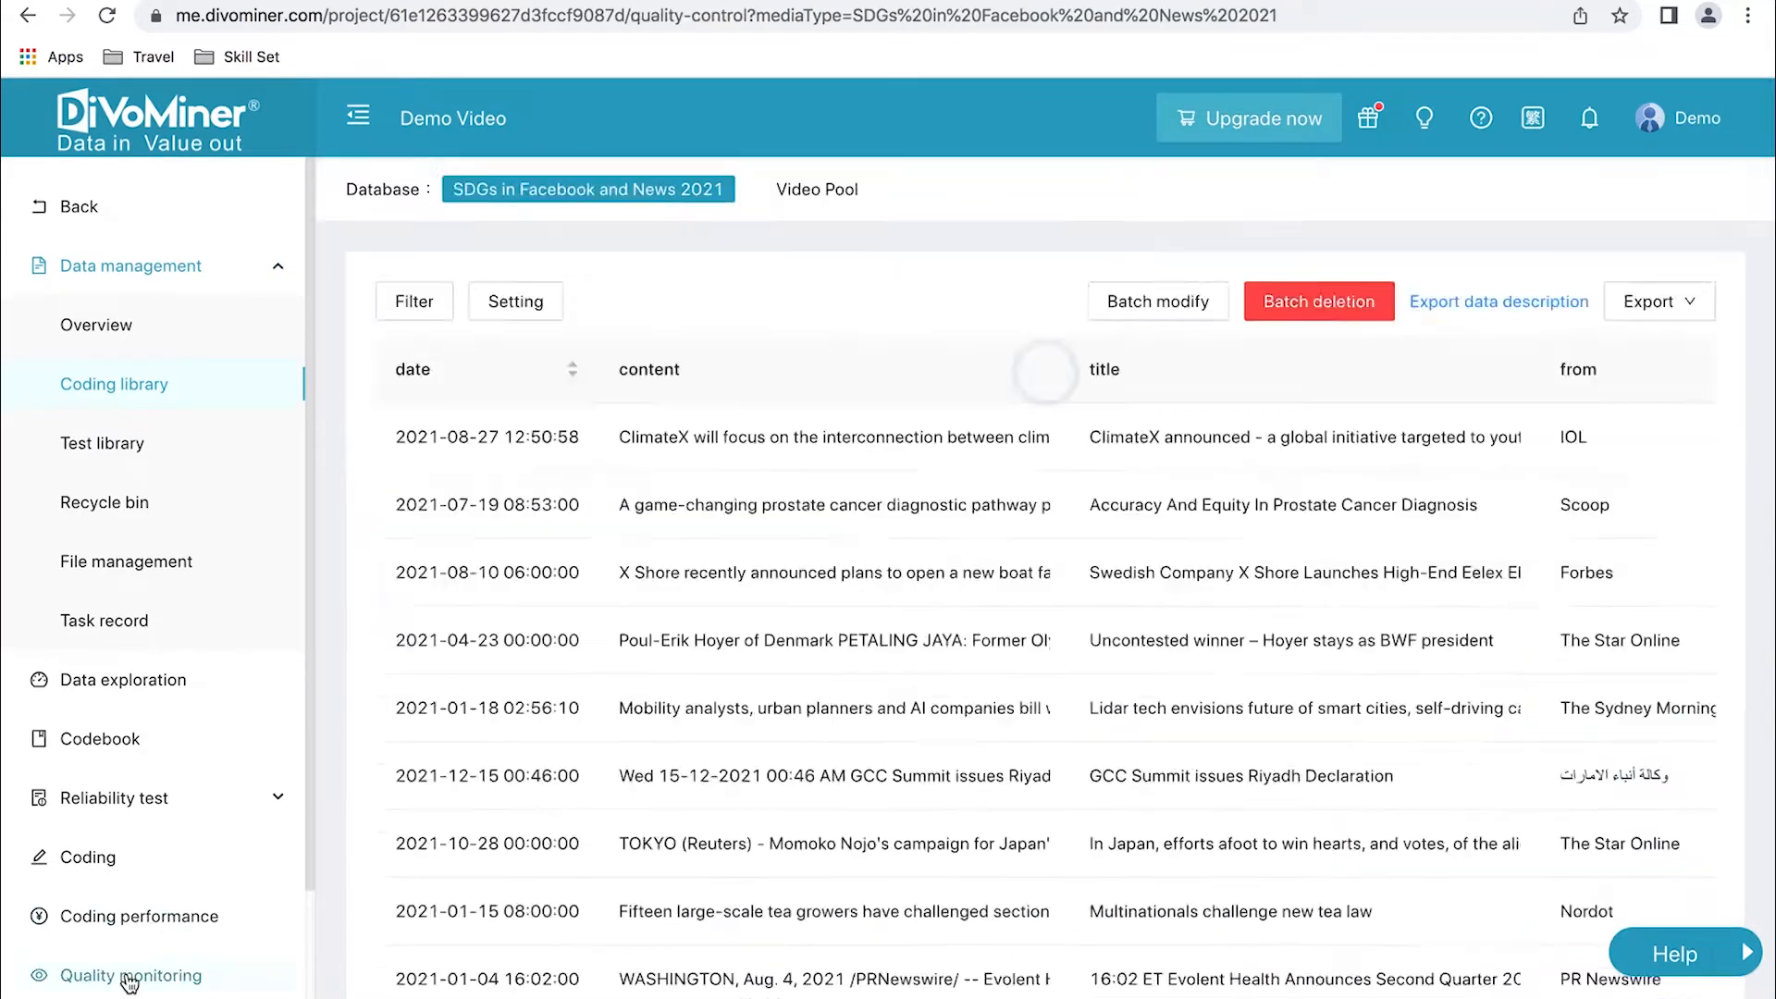
scroll(539, 587, down, 2)
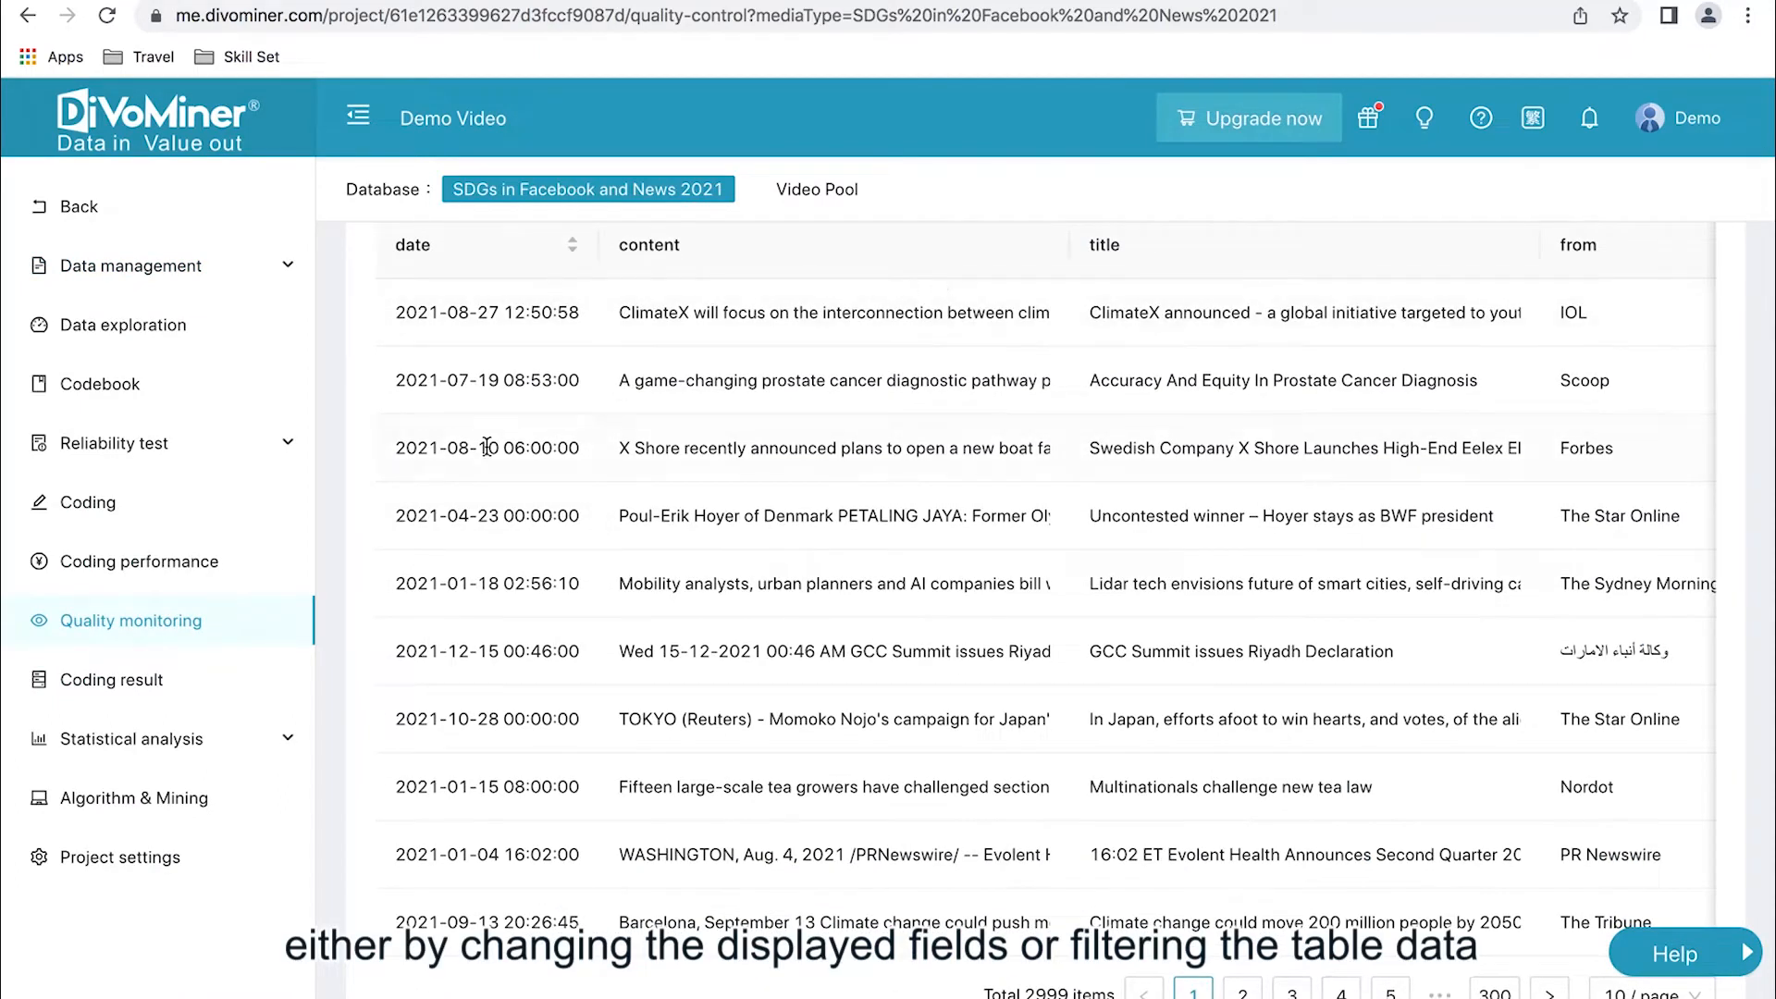
scroll(580, 824, up, 2)
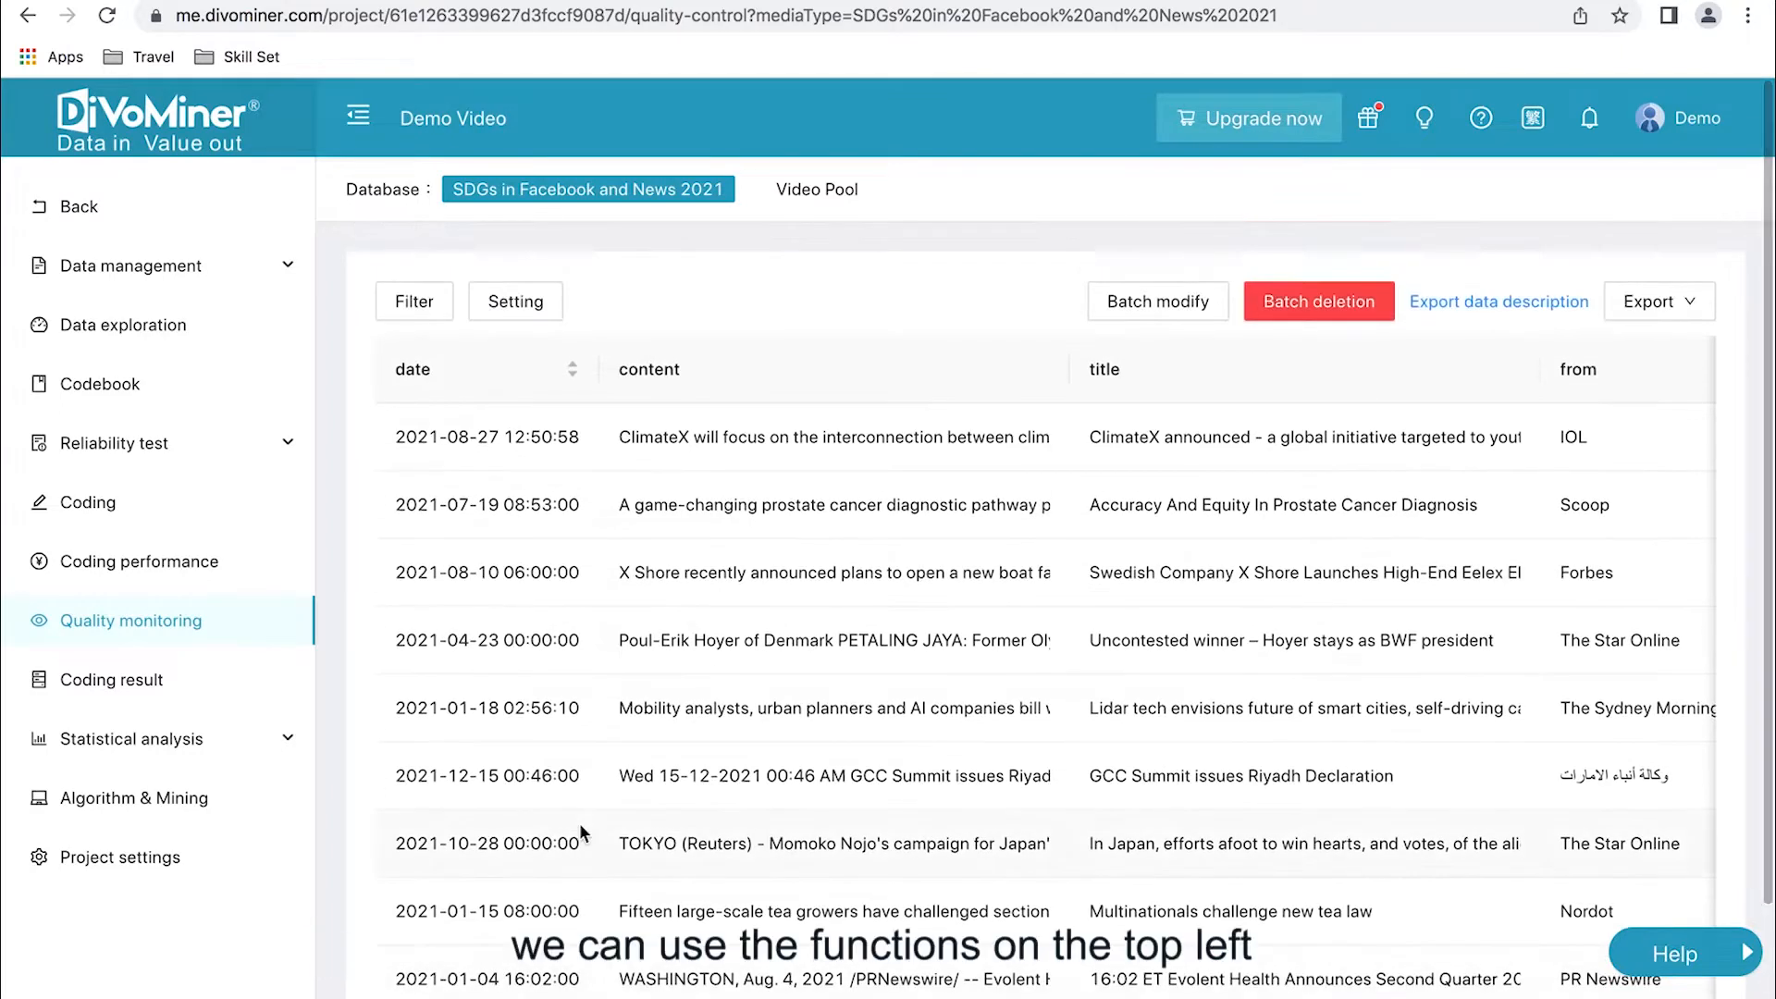
- In the table's display settings, add the 17 SDGs and Coder fields and remove the content field
click(559, 325)
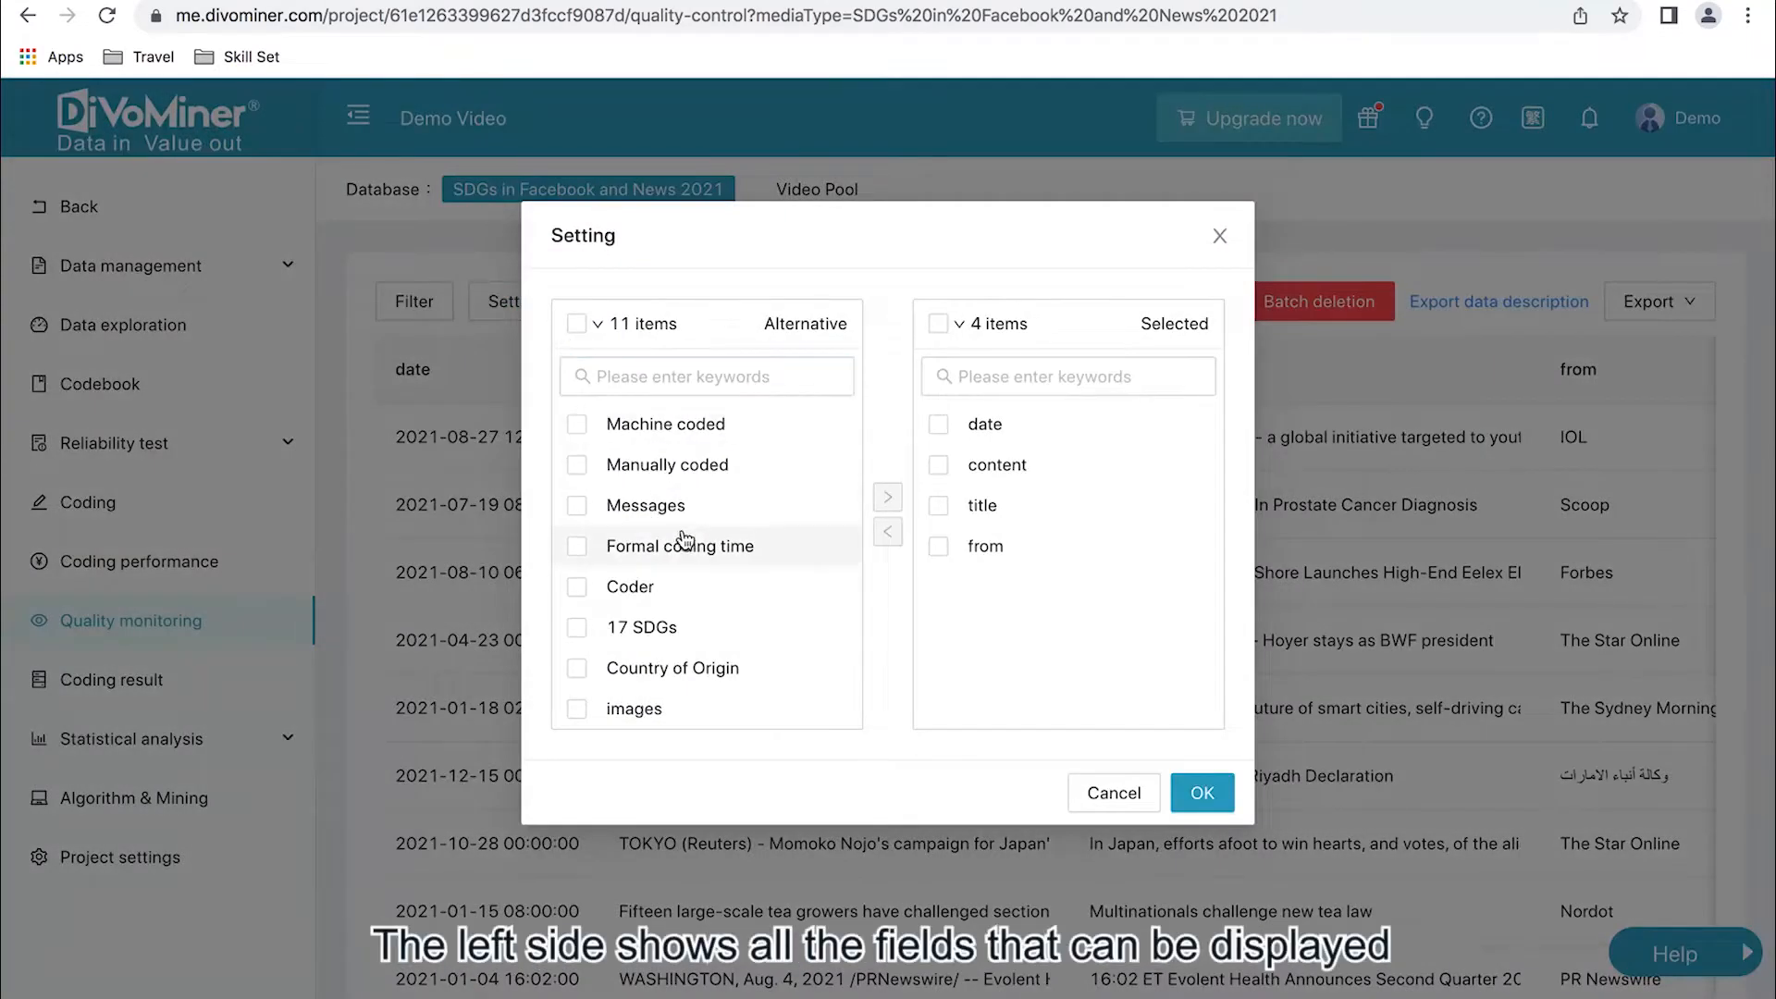
scroll(686, 543, down, 3)
scroll(686, 543, up, 3)
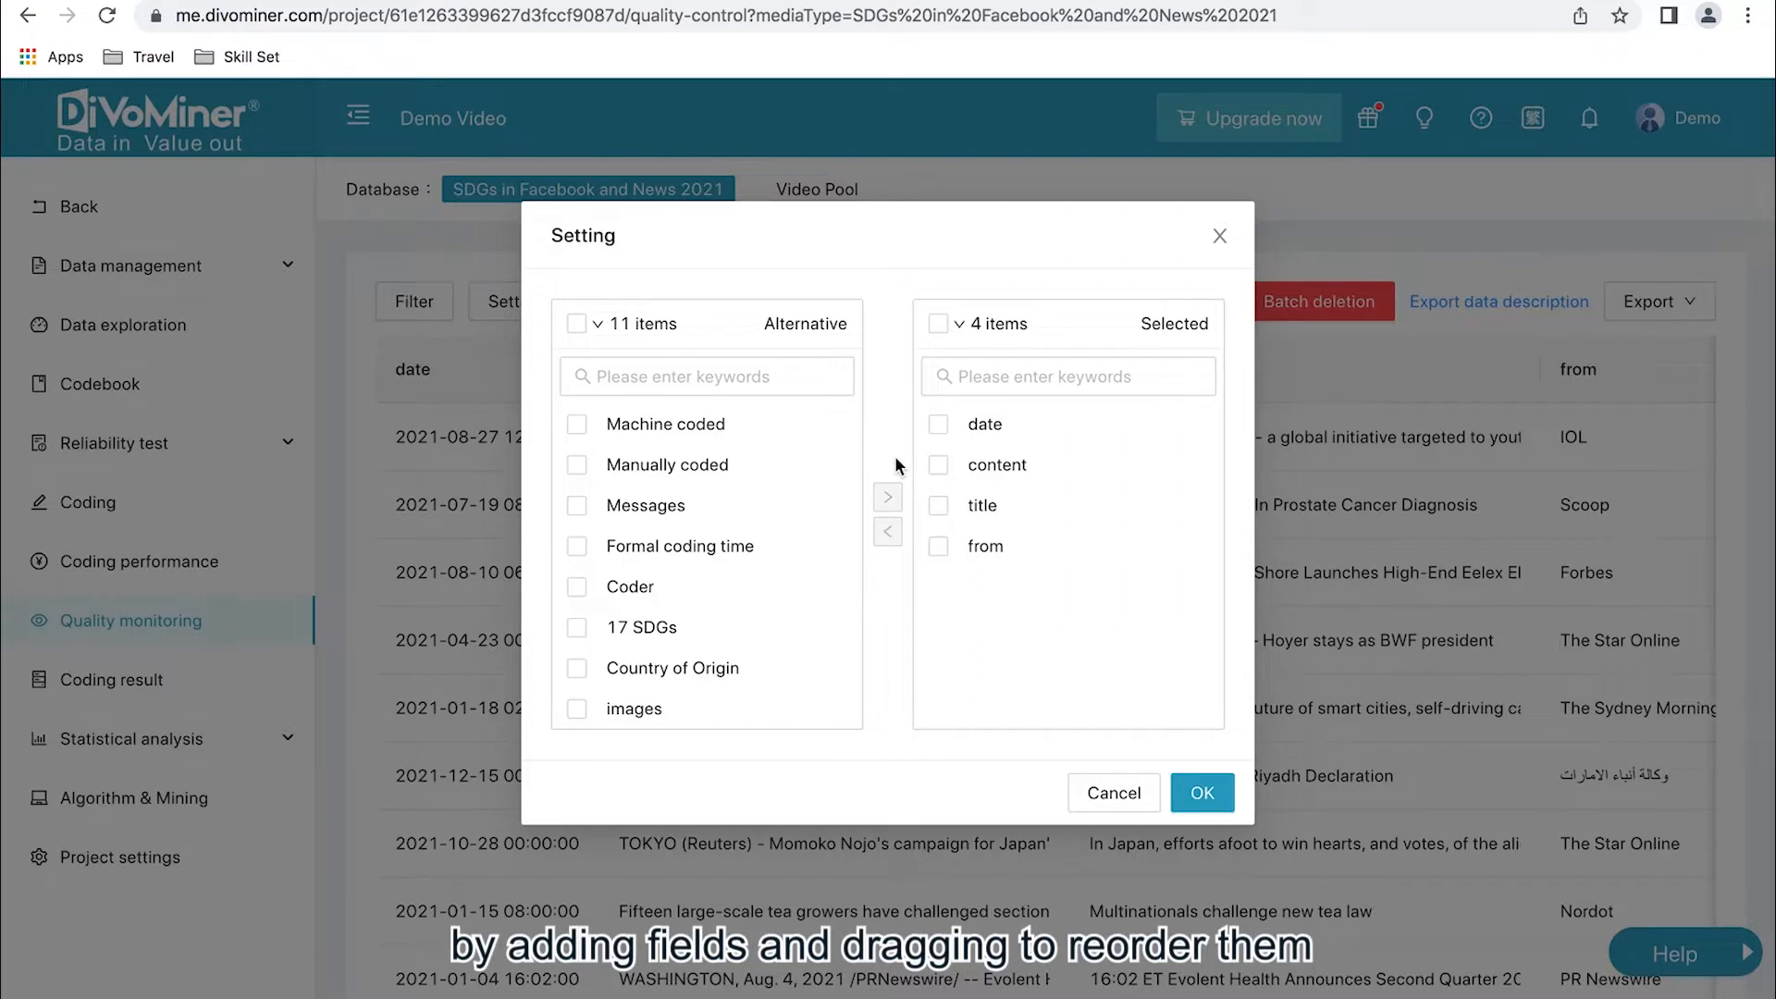
click(650, 622)
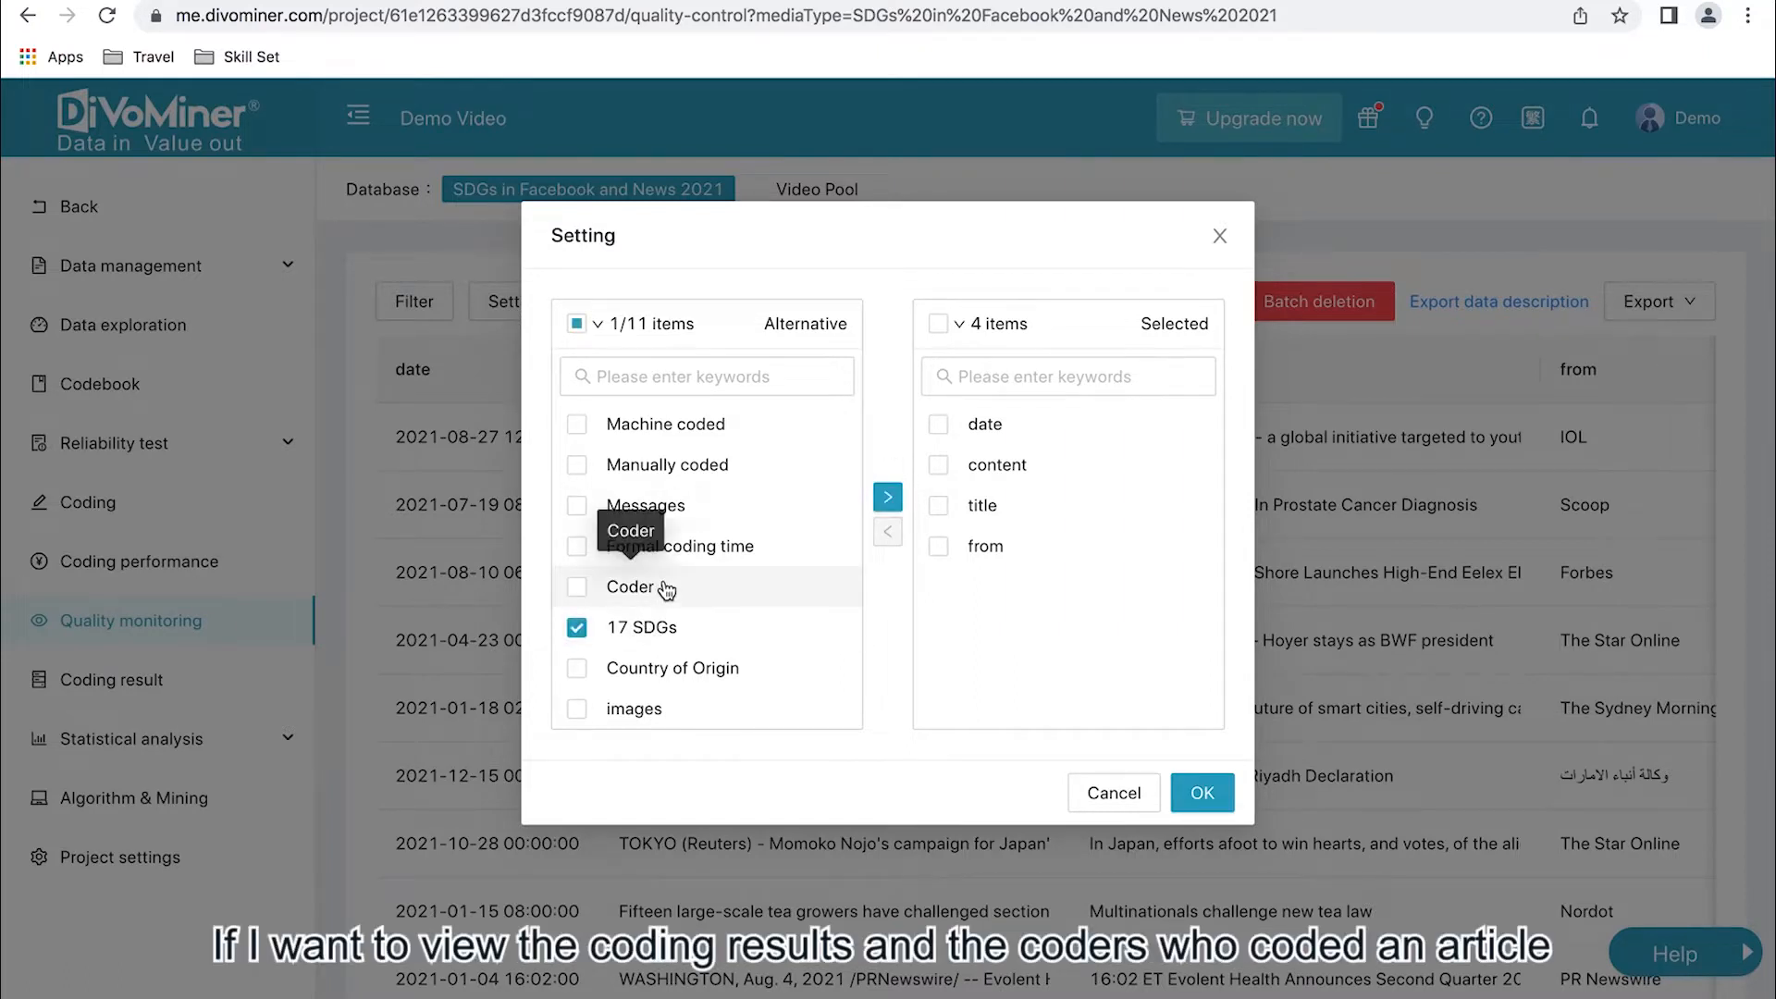
click(663, 588)
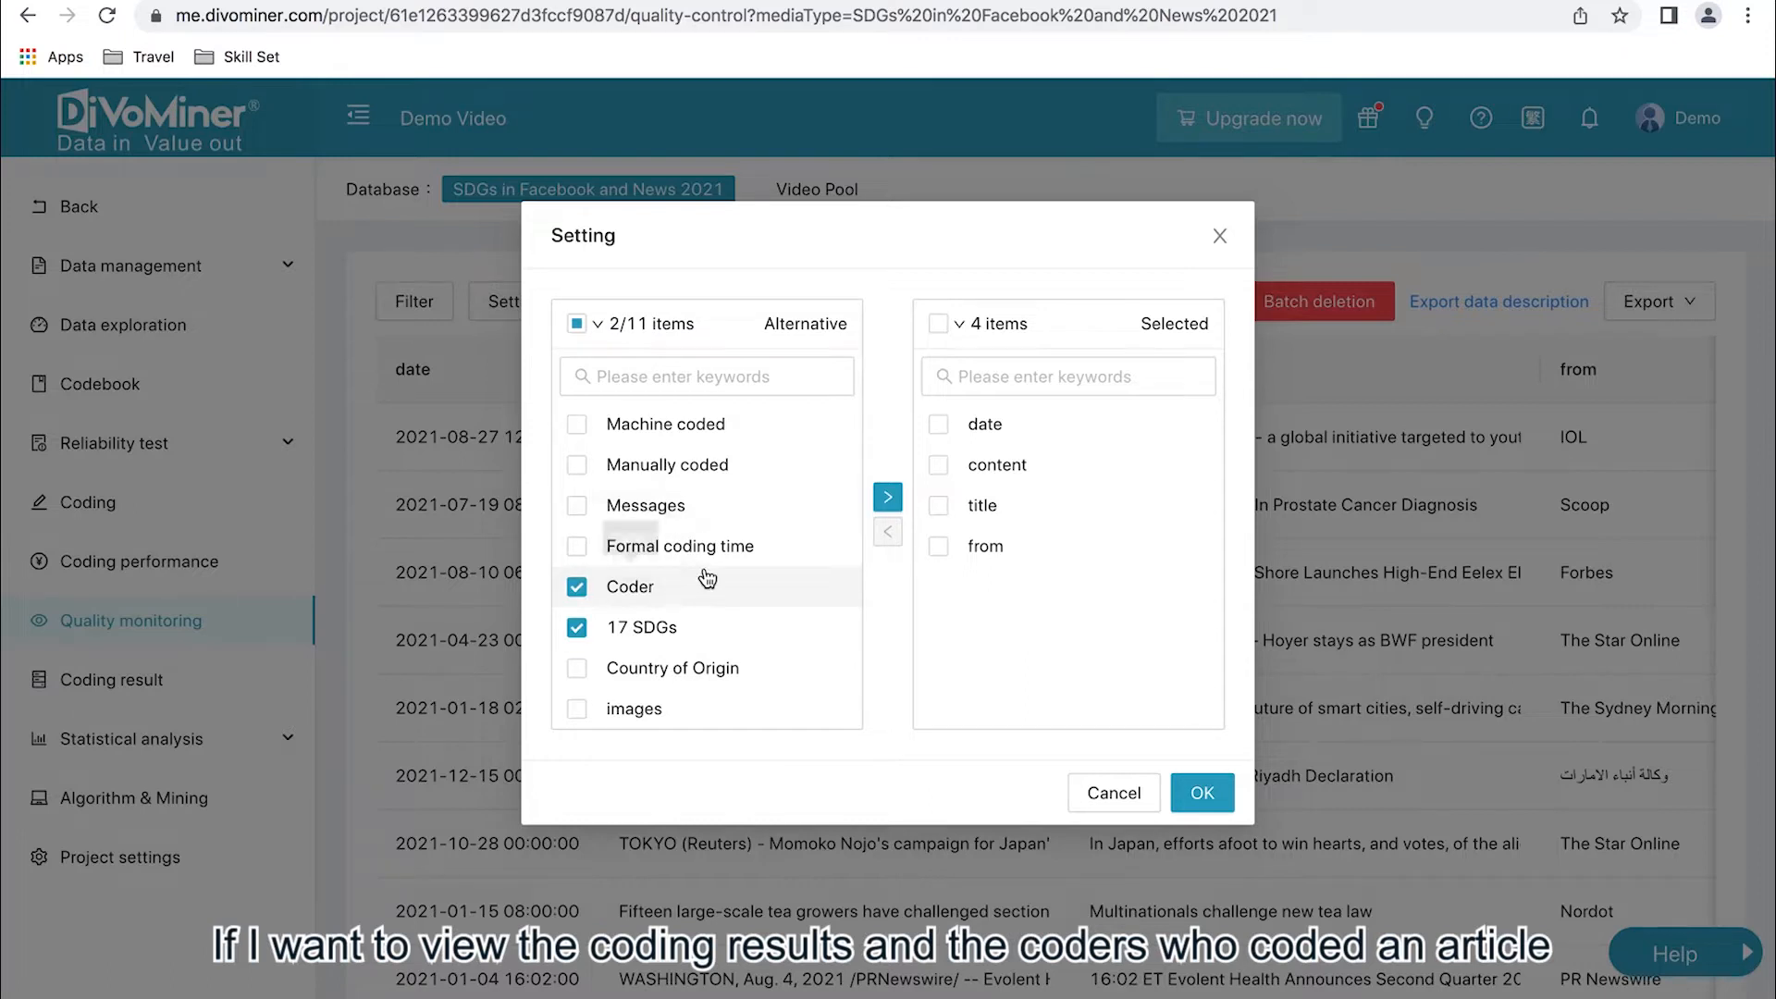
click(944, 464)
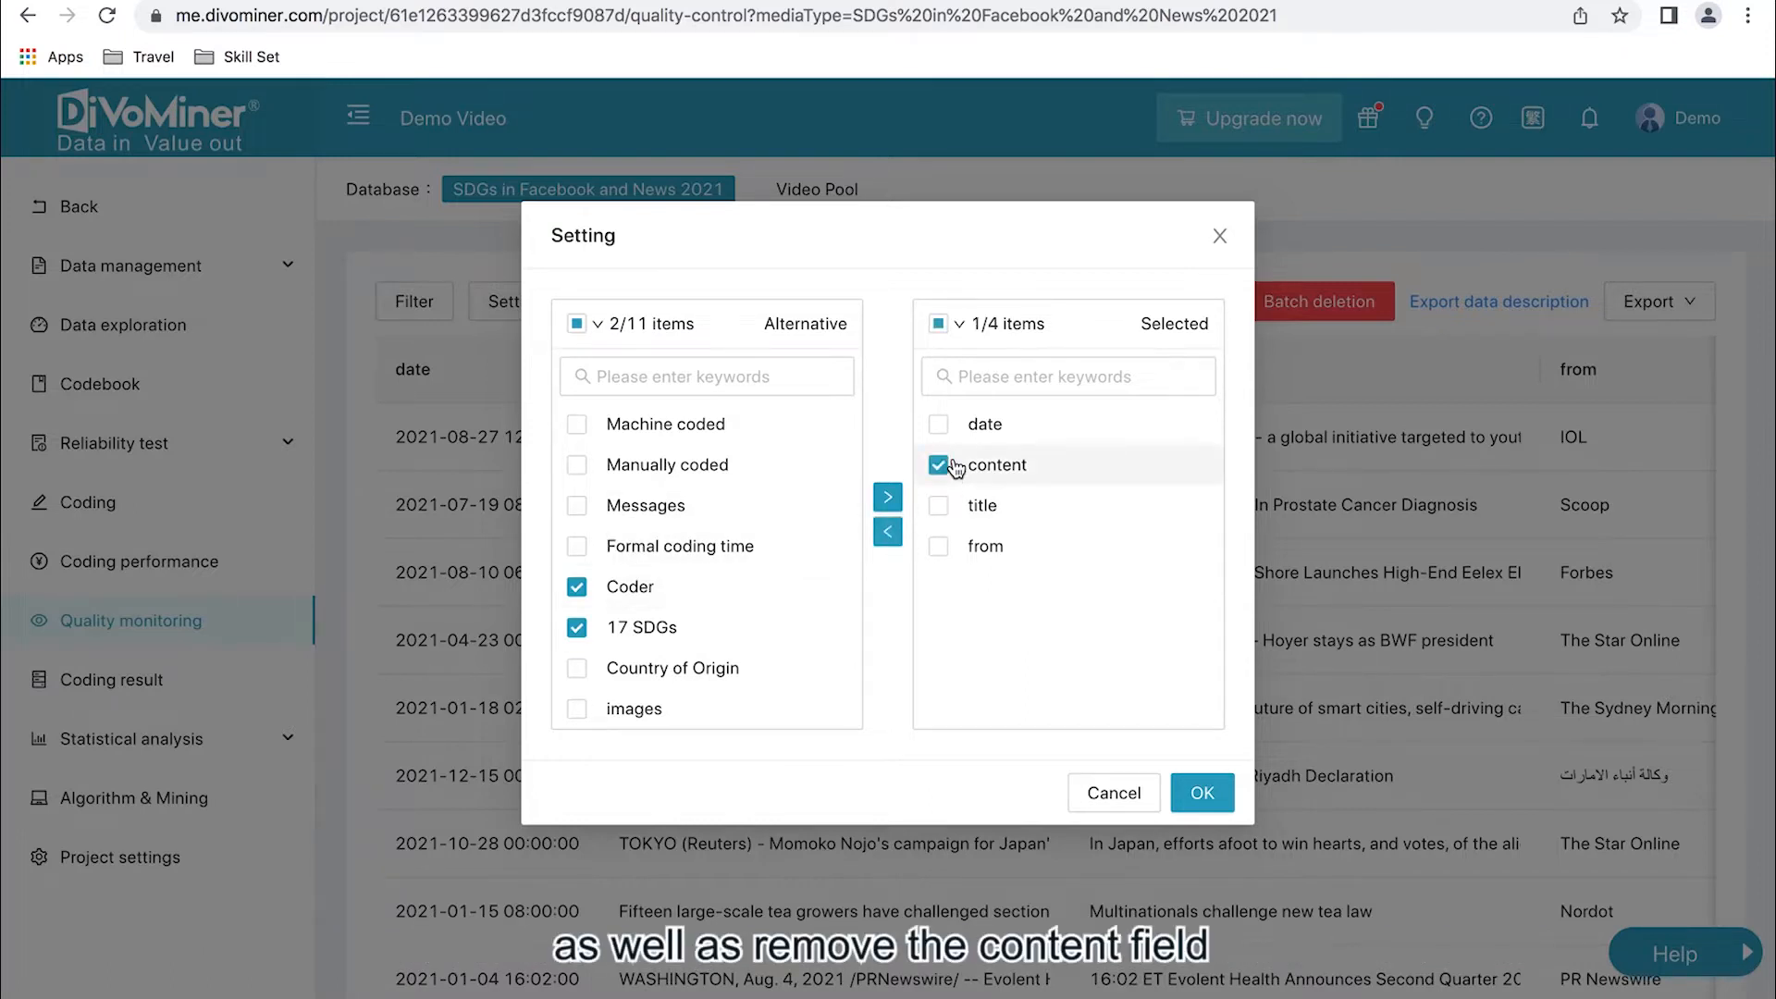
click(887, 498)
click(887, 531)
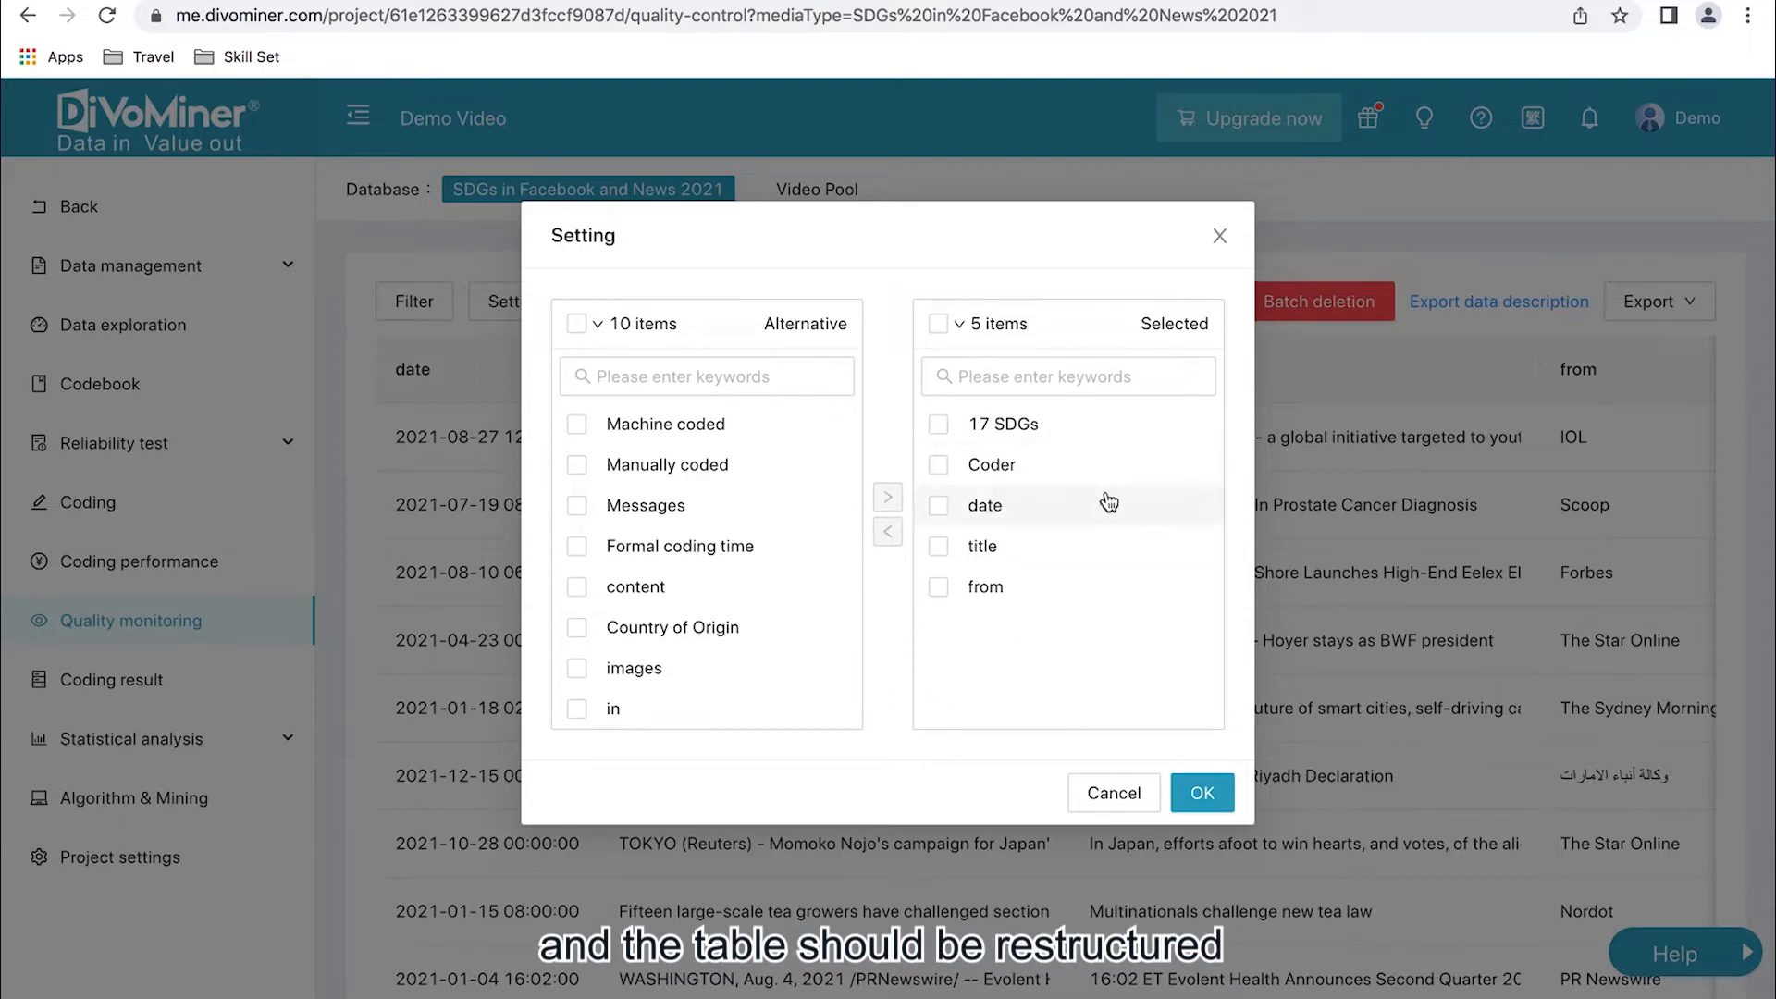
- Move the Coder field to the end of the selected fields and apply the new table layout
drag(1070, 464, 1062, 600)
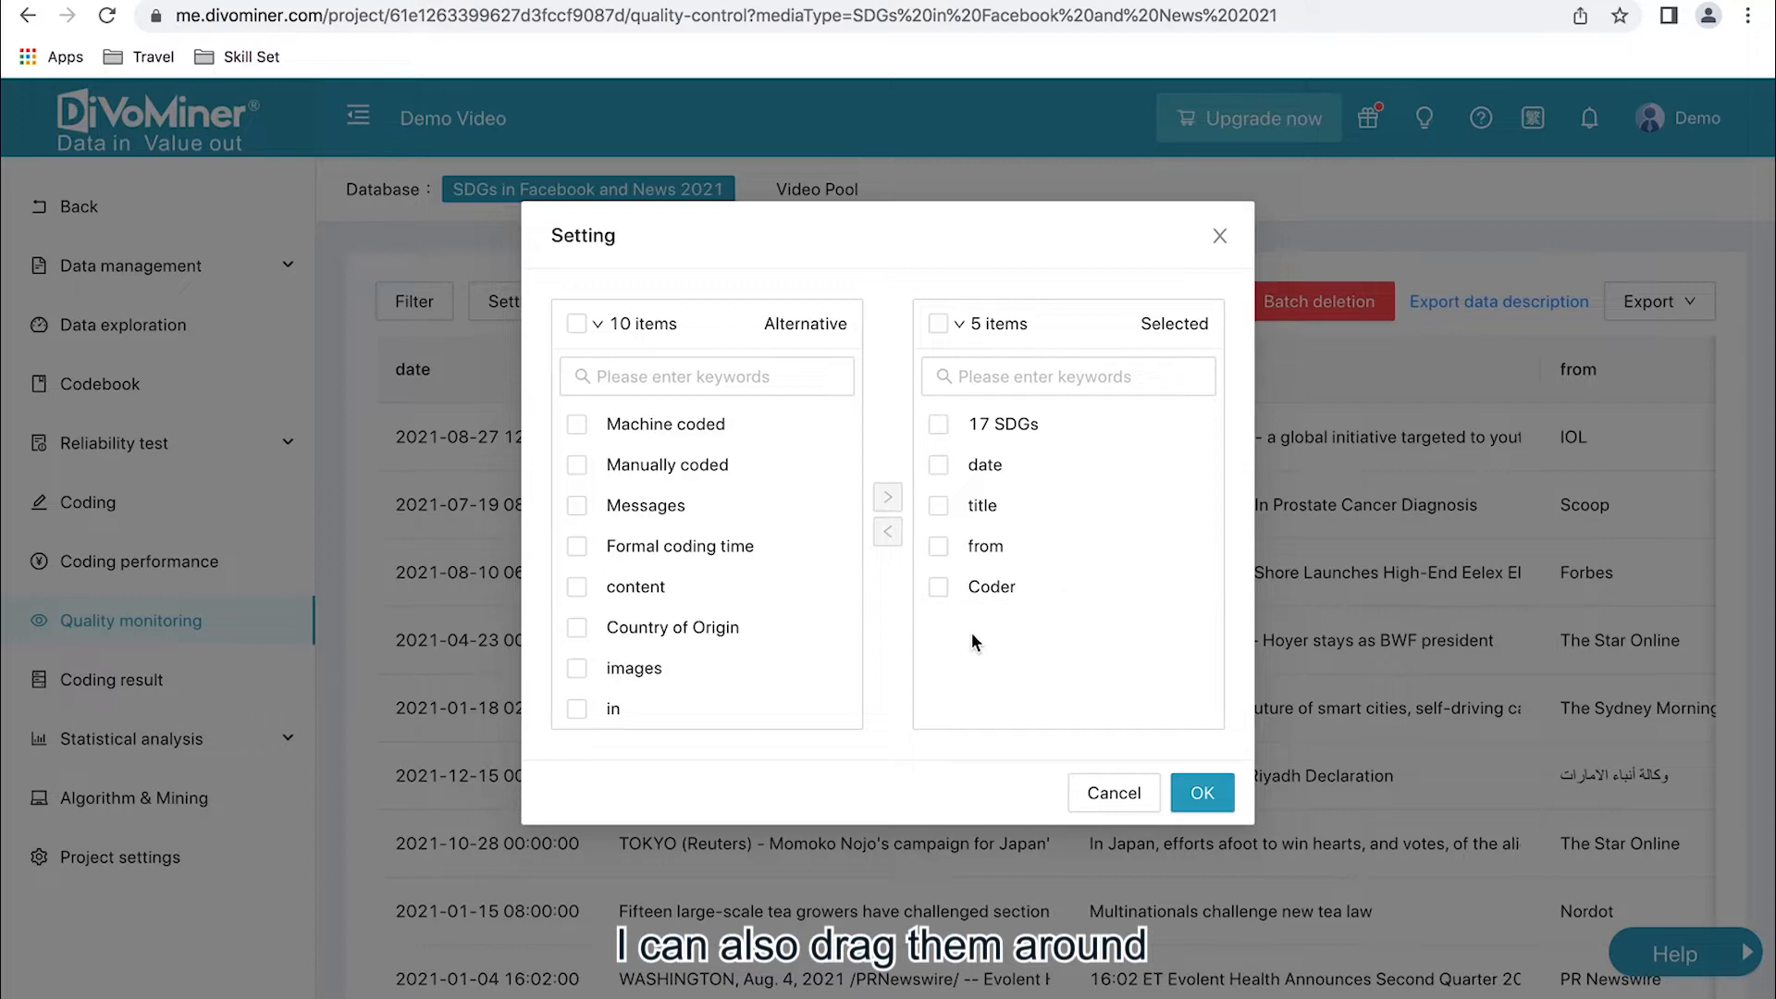
click(1201, 794)
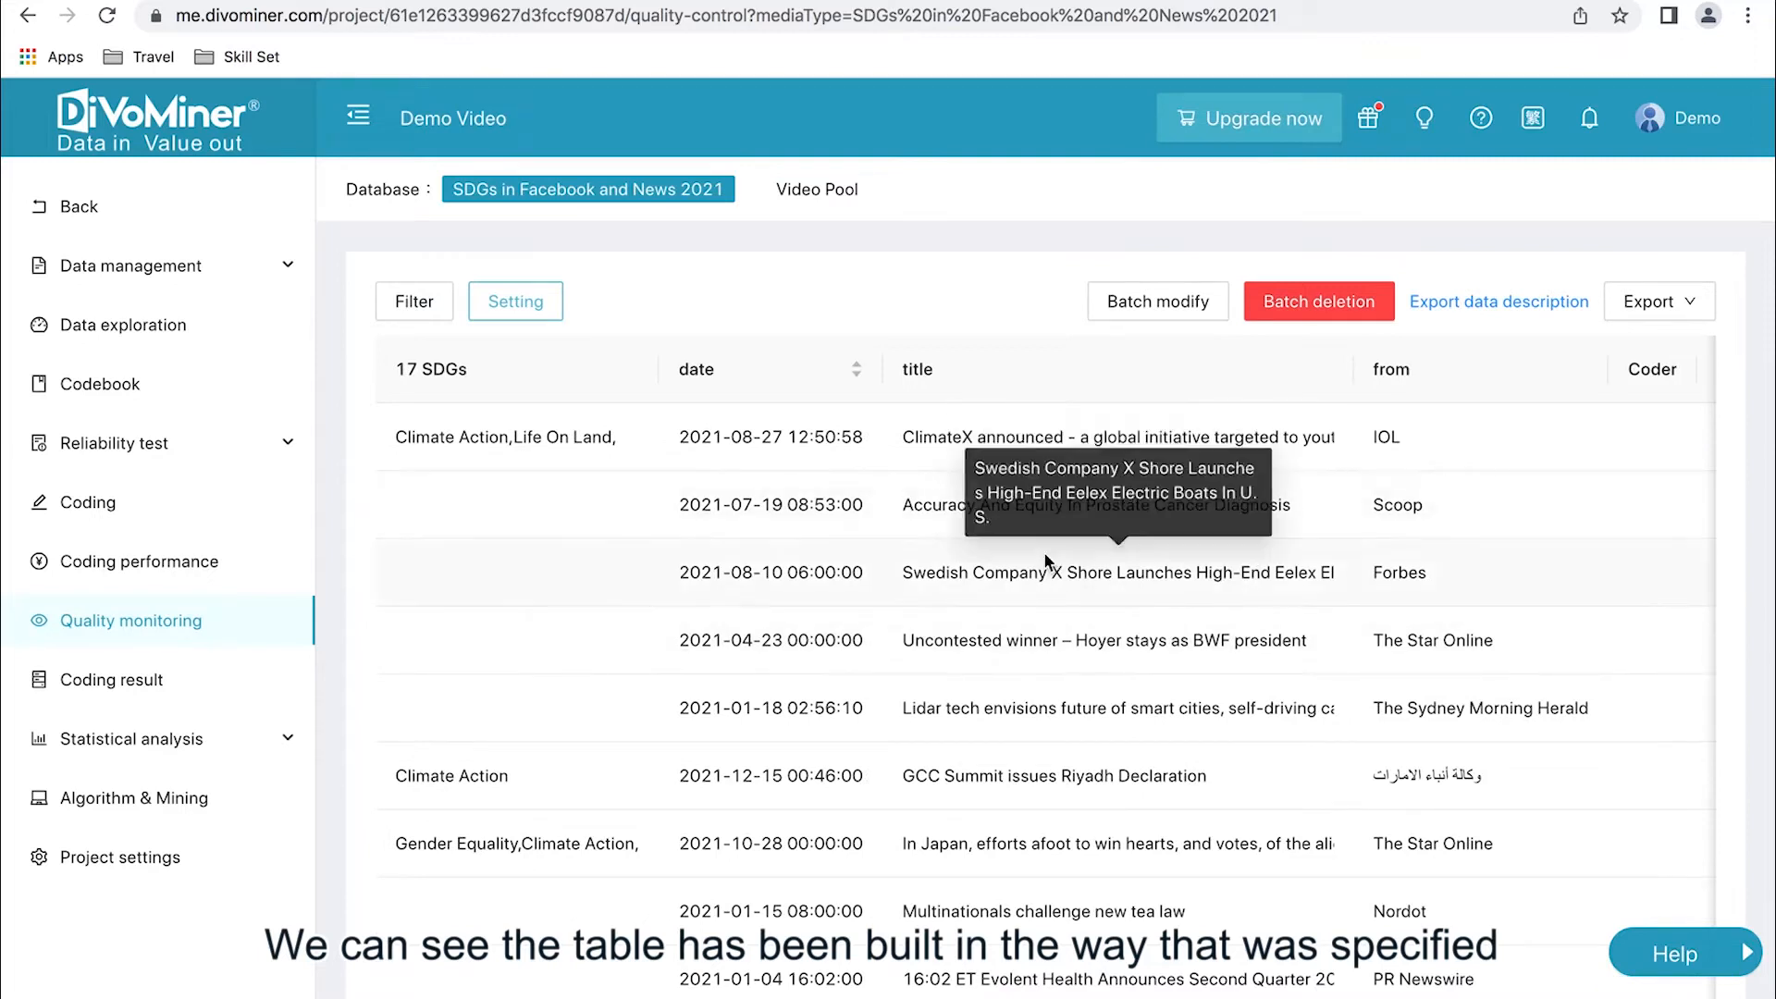
scroll(1045, 559, down, 2)
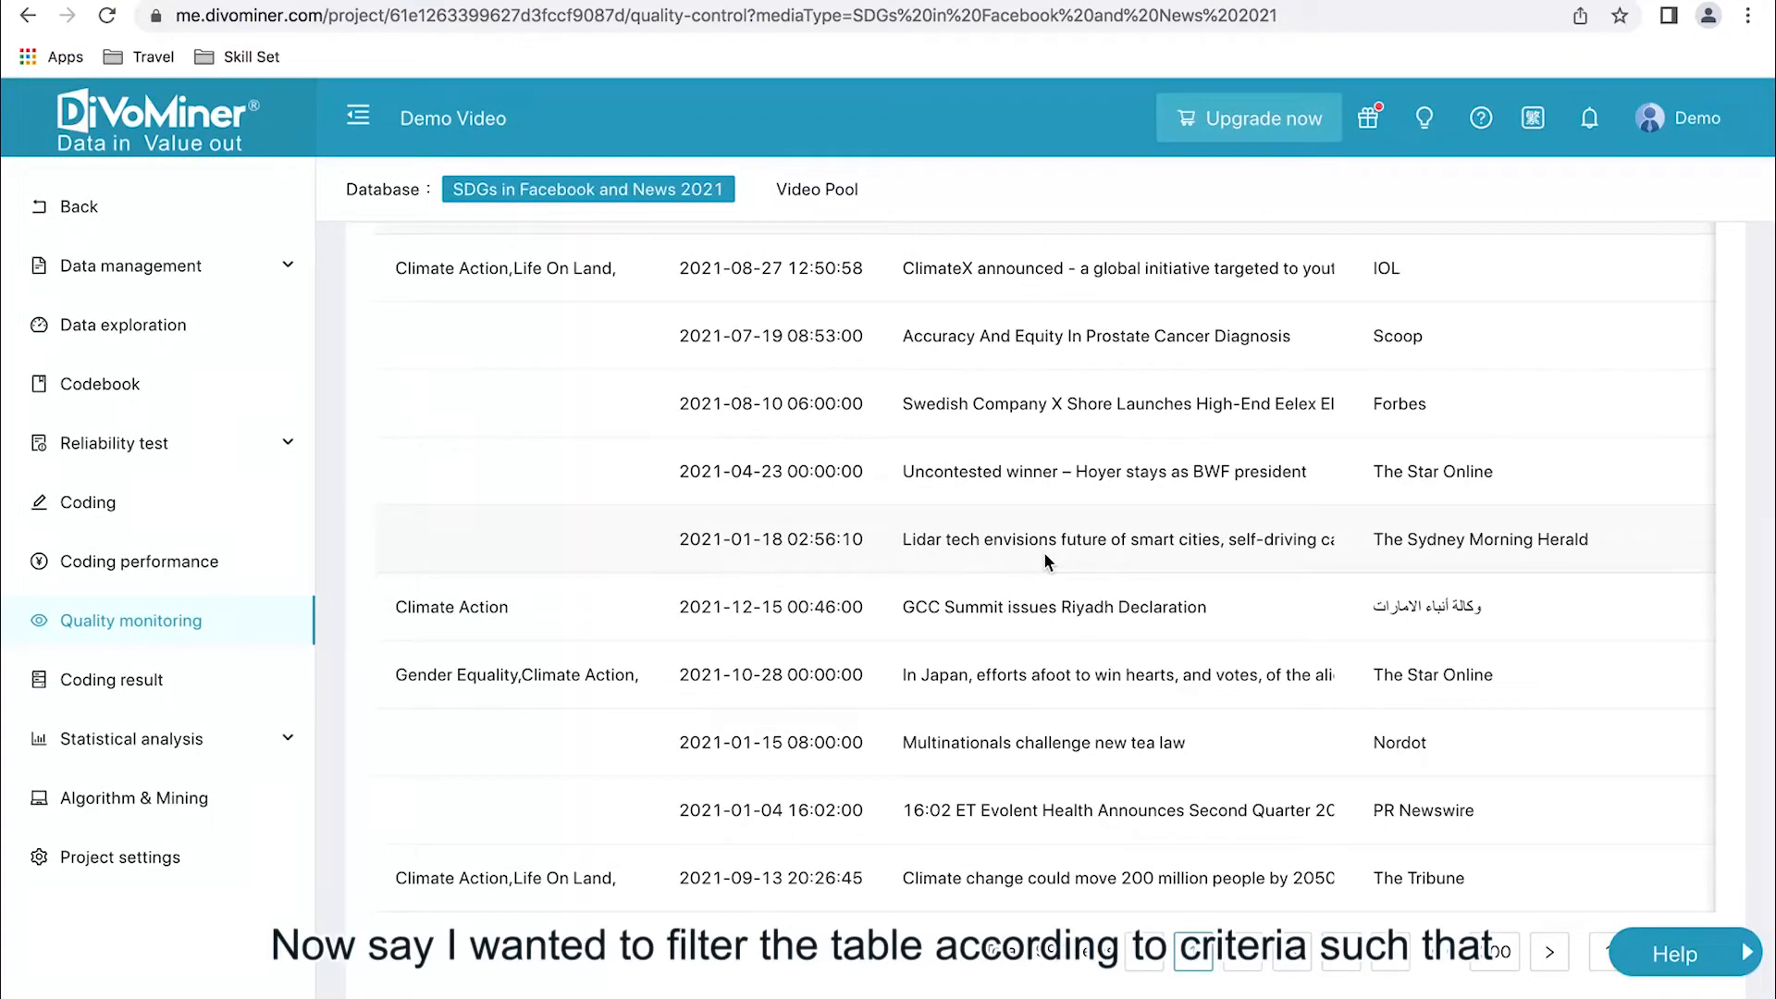
scroll(1043, 551, up, 2)
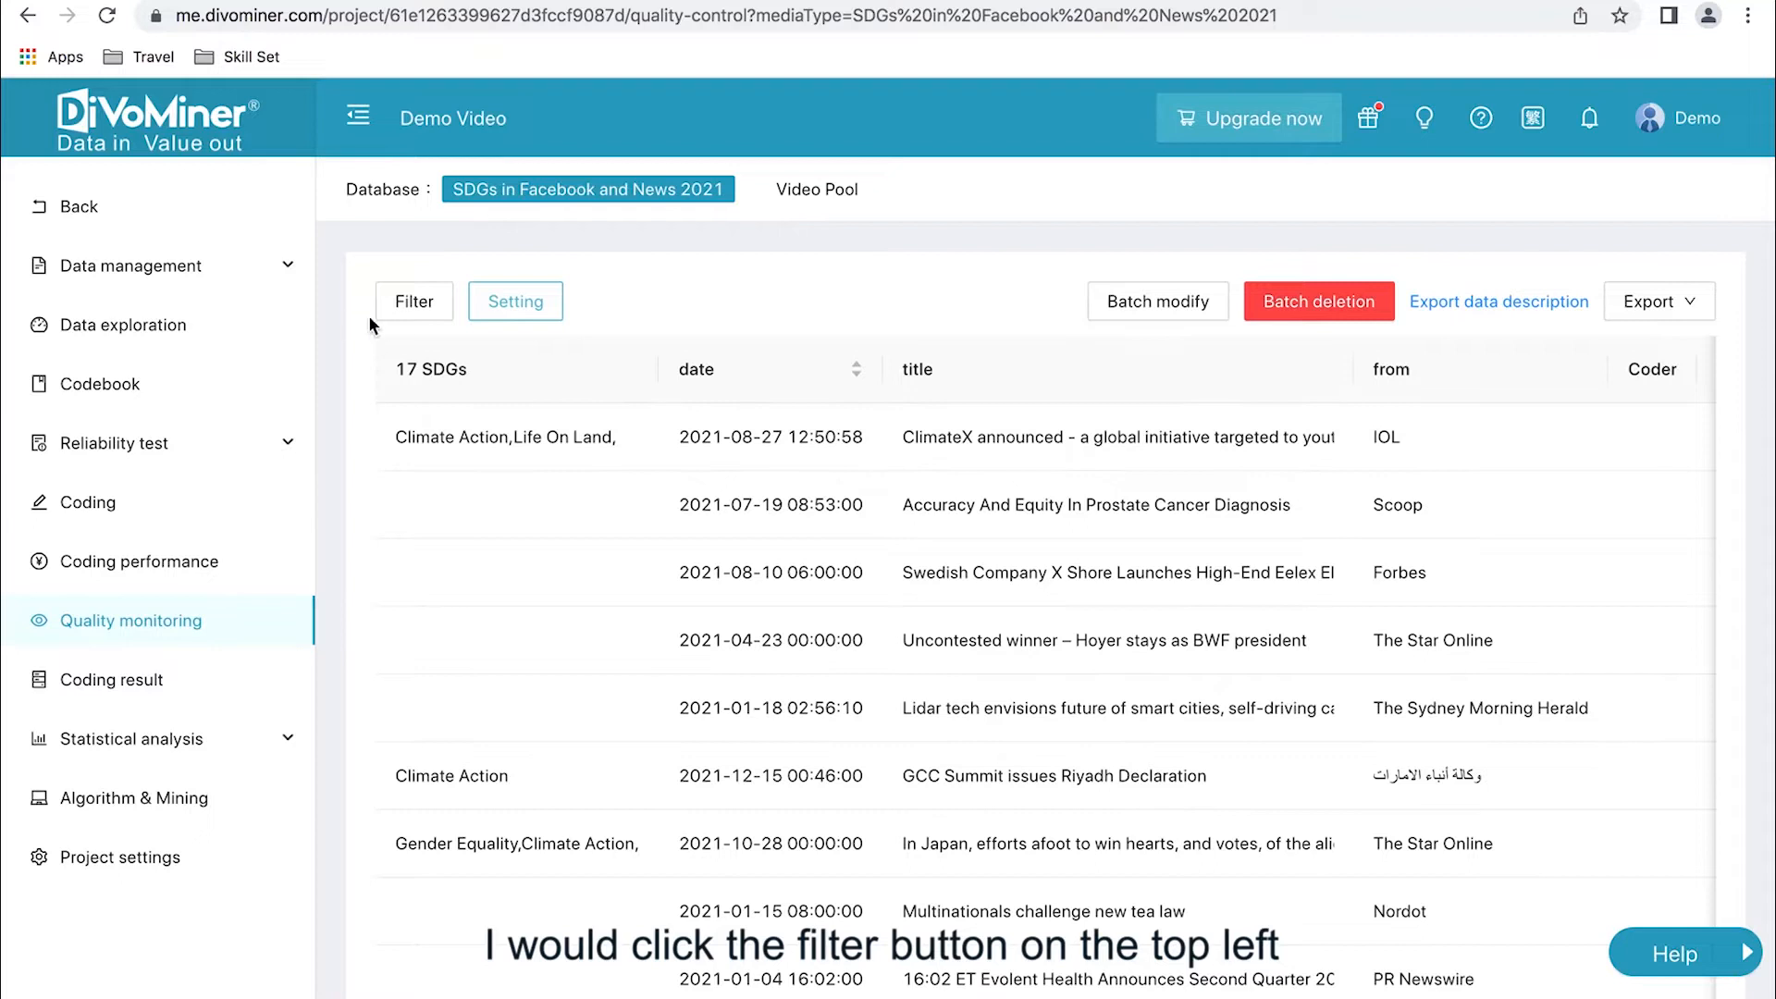
- Start a data filter on the custom variable date with the between condition
click(396, 307)
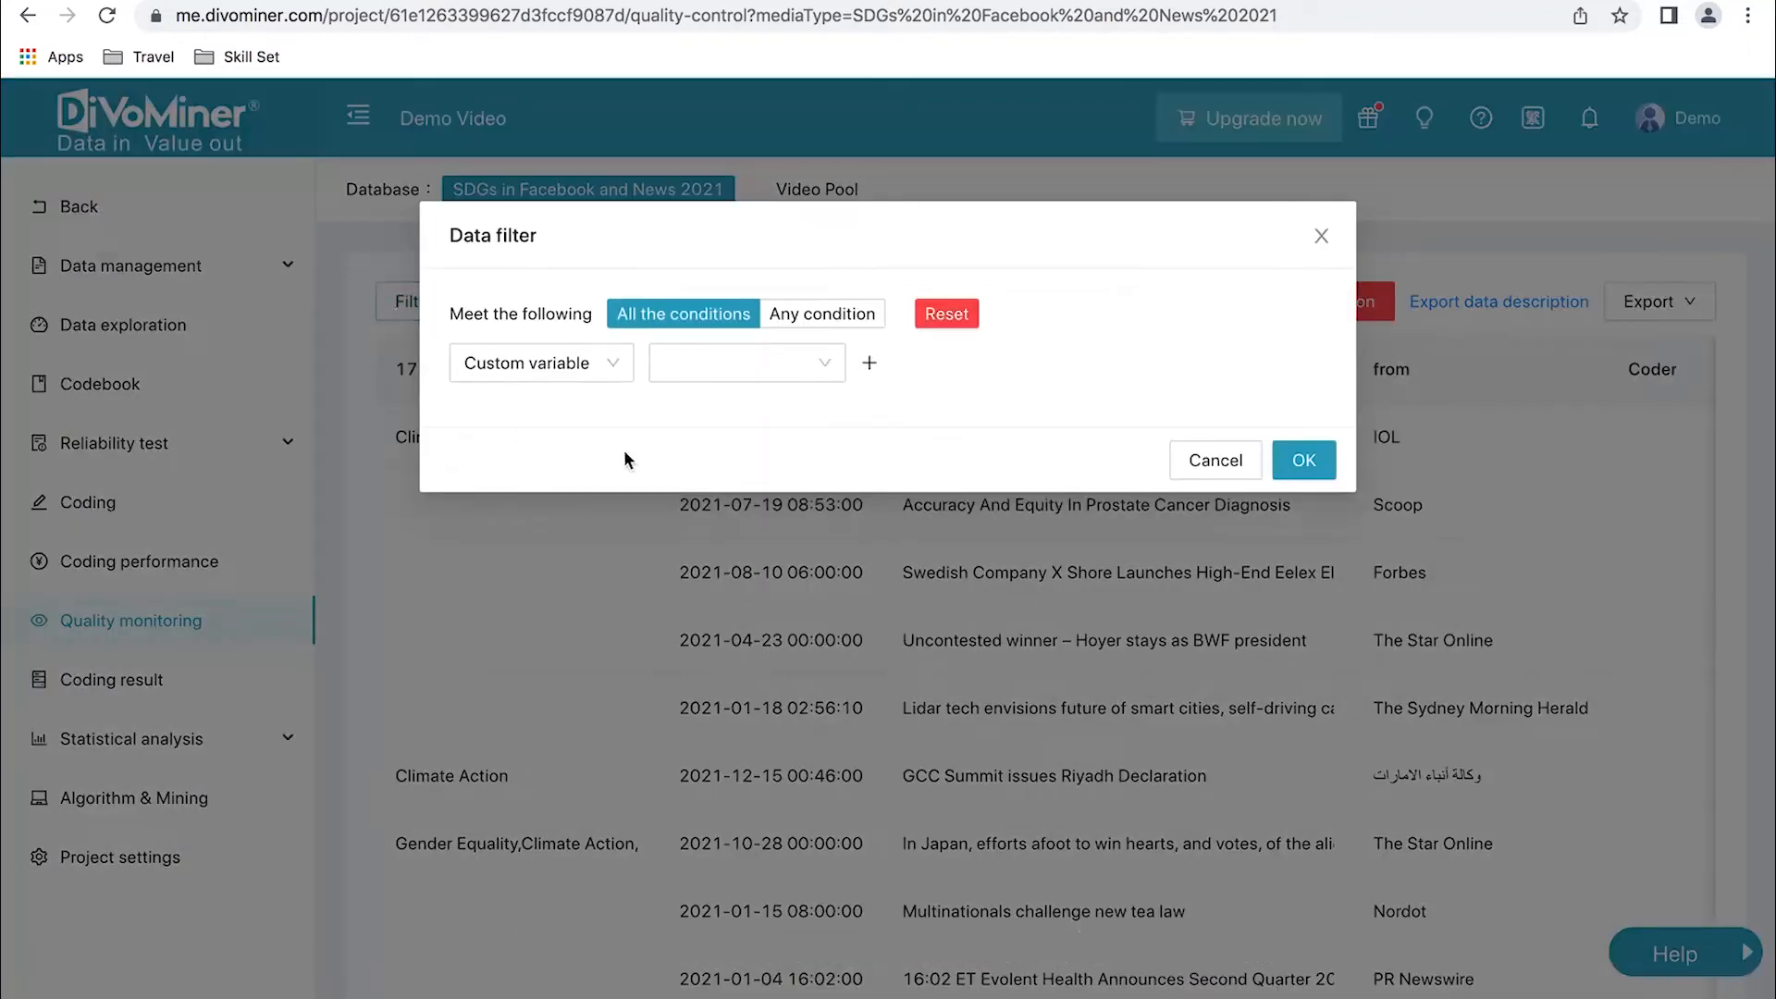
click(582, 363)
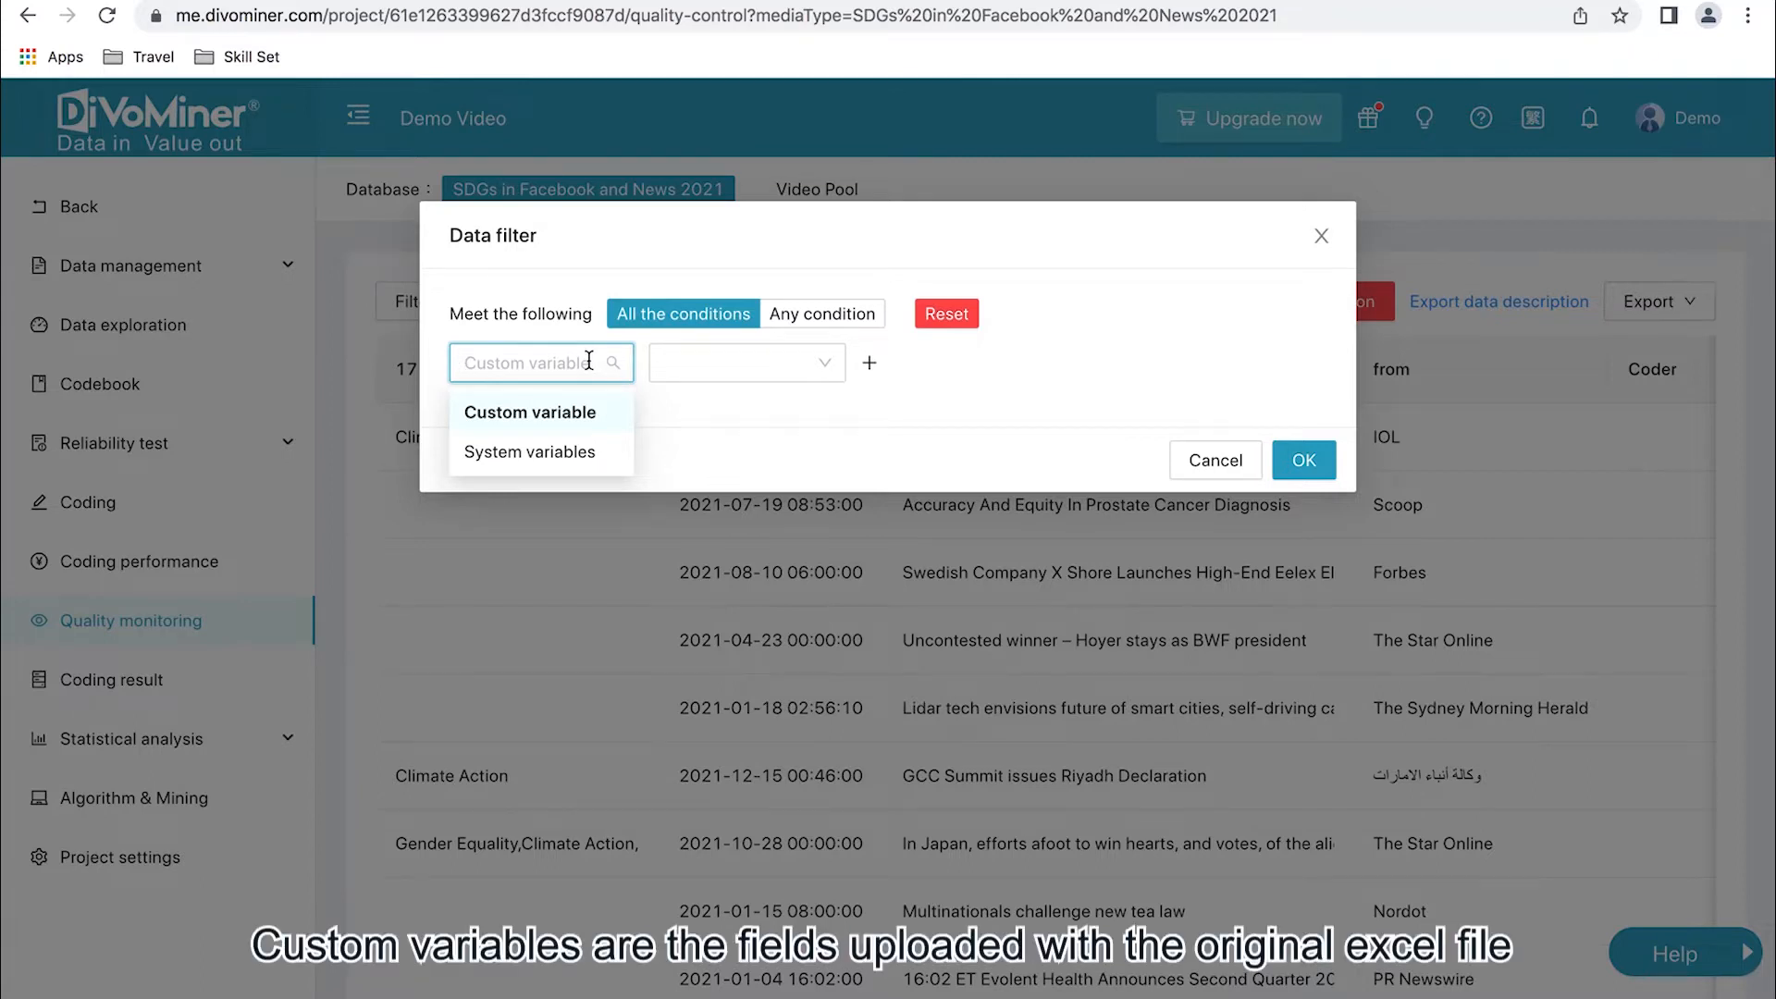
click(735, 367)
scroll(721, 592, down, 2)
scroll(709, 647, up, 2)
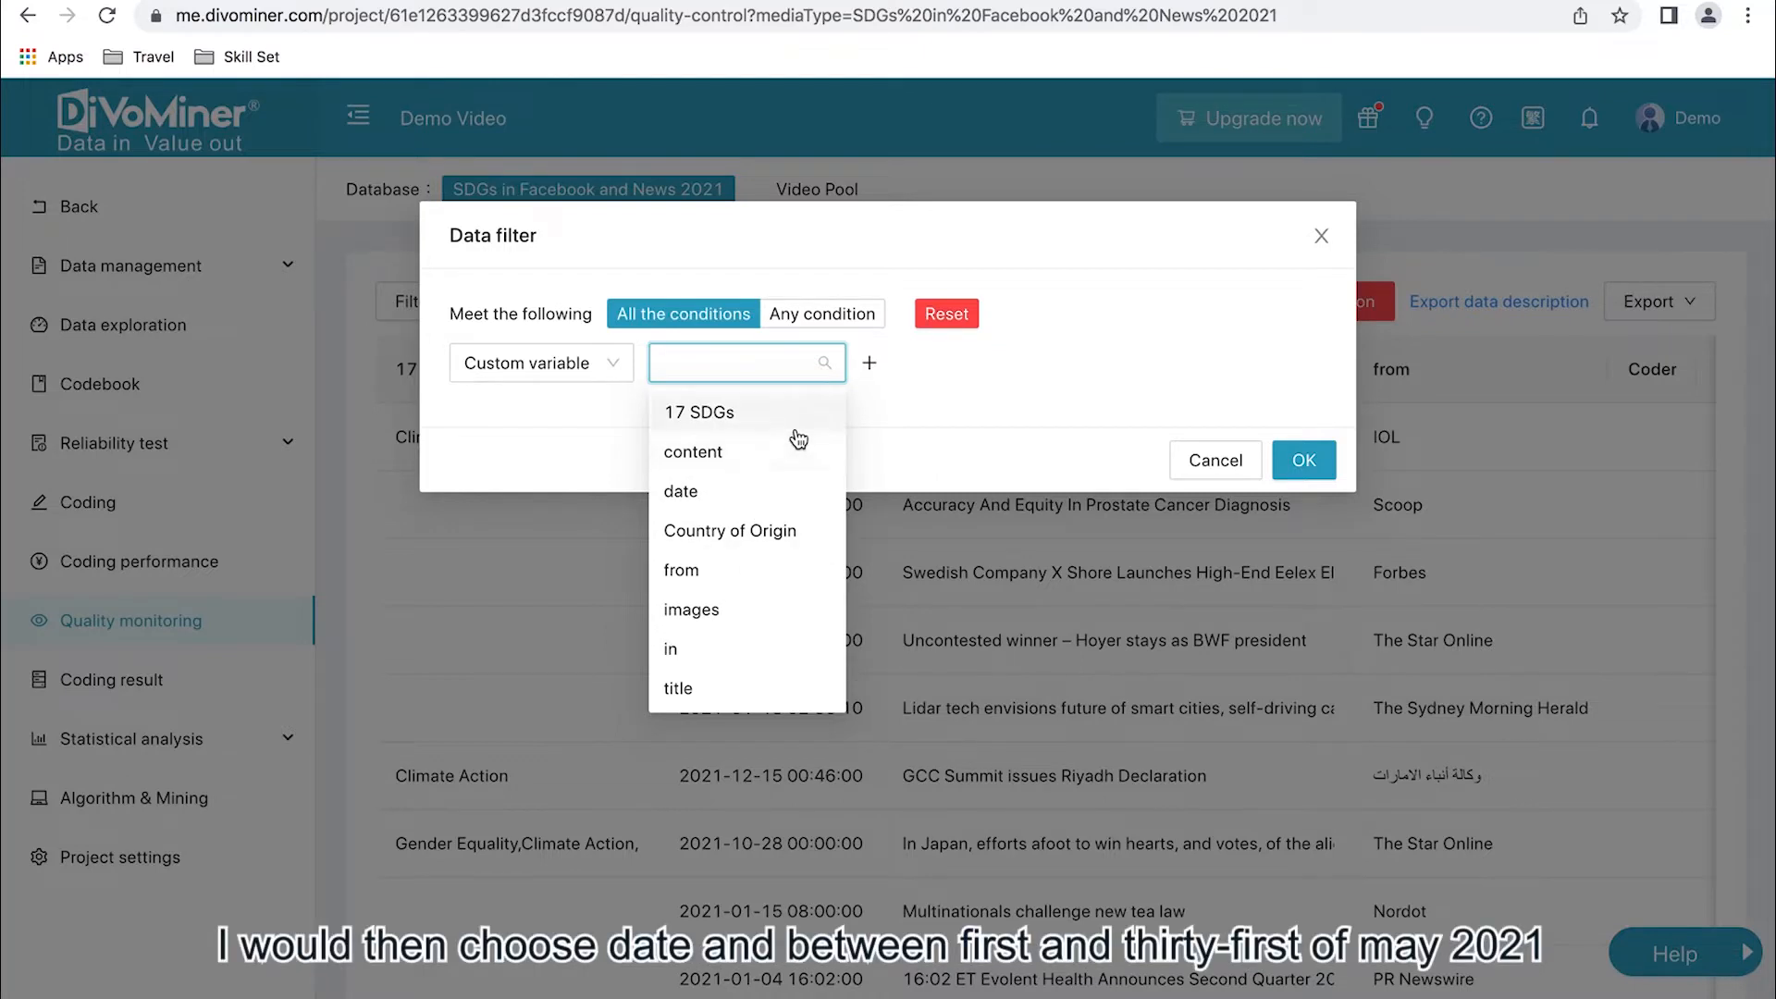
click(747, 493)
click(901, 367)
click(902, 411)
- Set the filter's date range from 1 May 2021 to 31 May 2021 and apply it
click(1063, 360)
click(1023, 426)
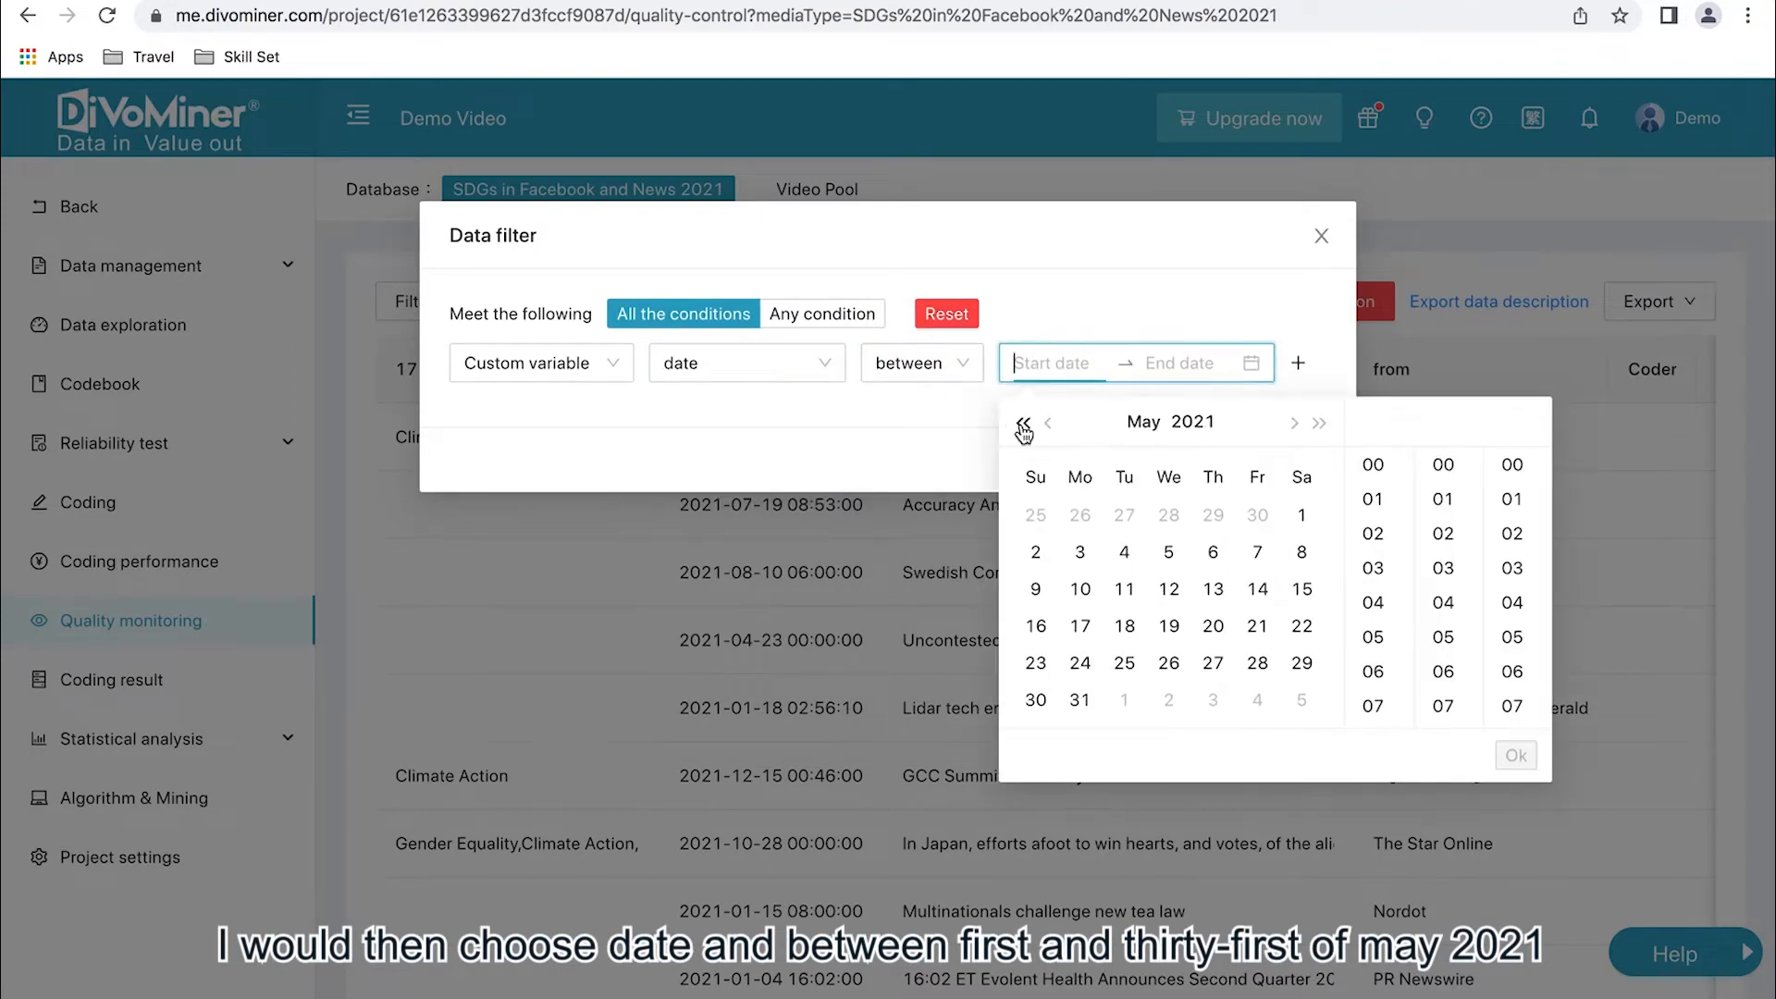
click(1301, 515)
click(1516, 755)
click(1080, 700)
click(1516, 754)
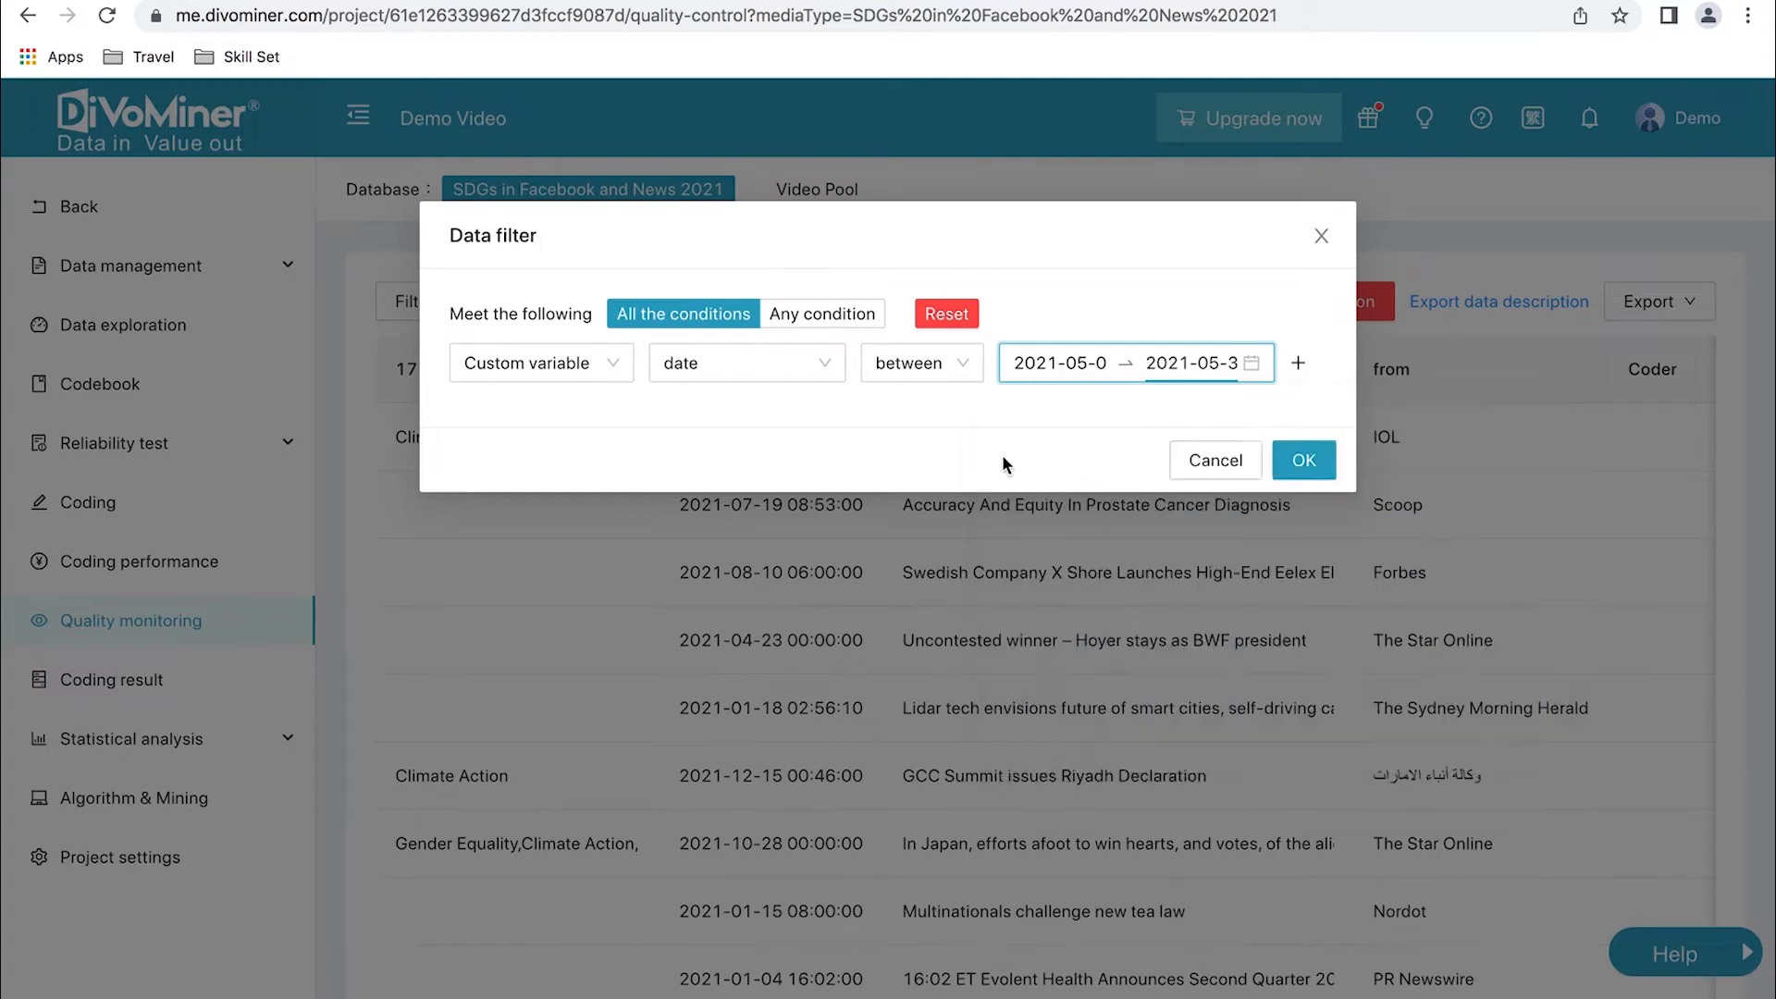
click(1303, 459)
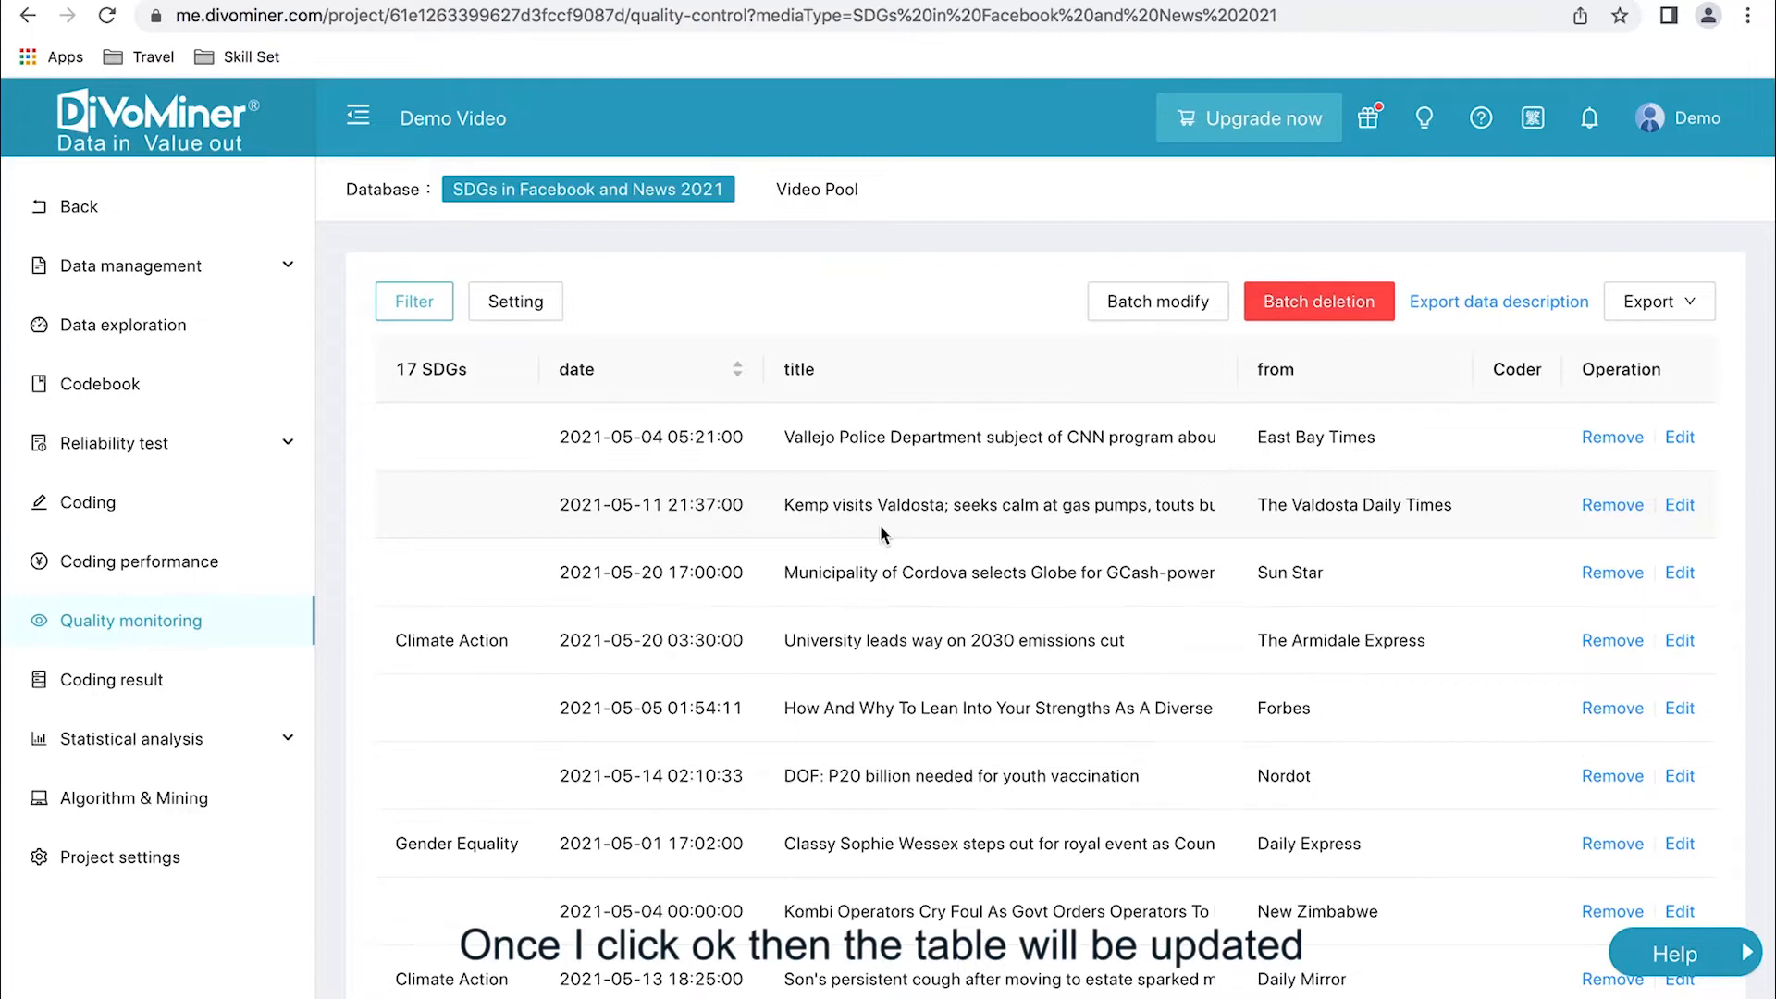
- Check the filtered records' date range by sorting by date ascending, switching to descending, and clearing the sort
scroll(880, 525, down, 2)
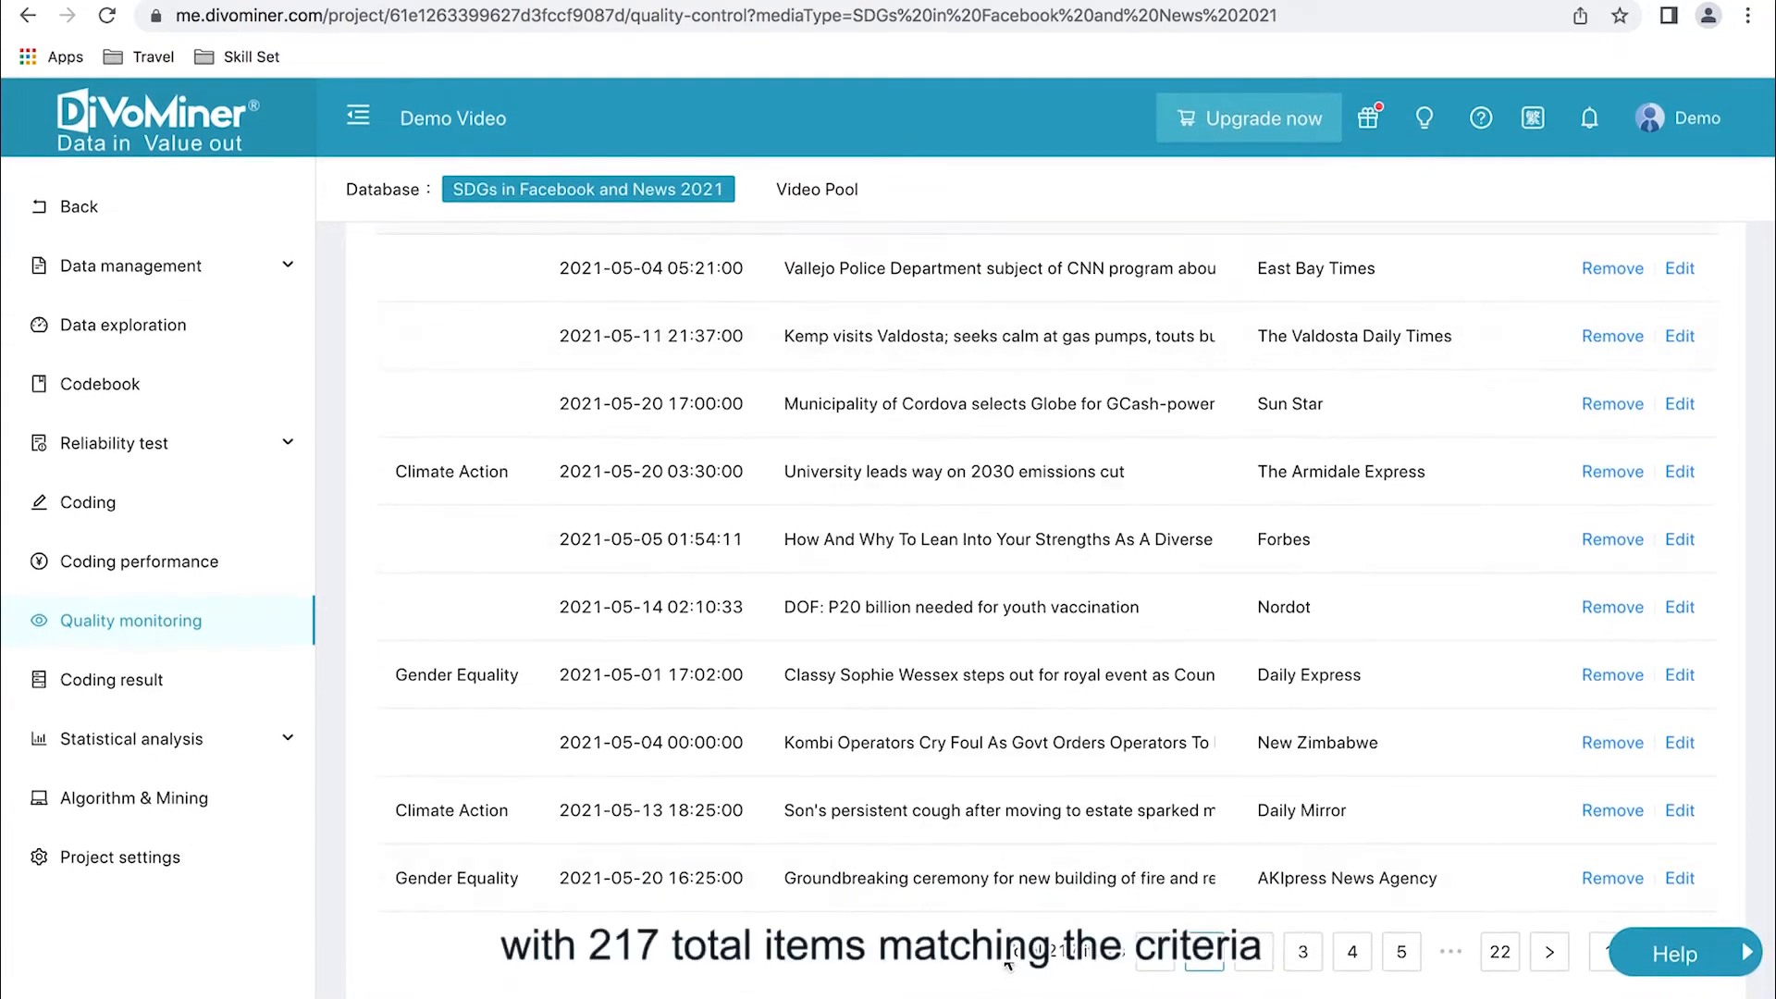
scroll(1123, 959, up, 2)
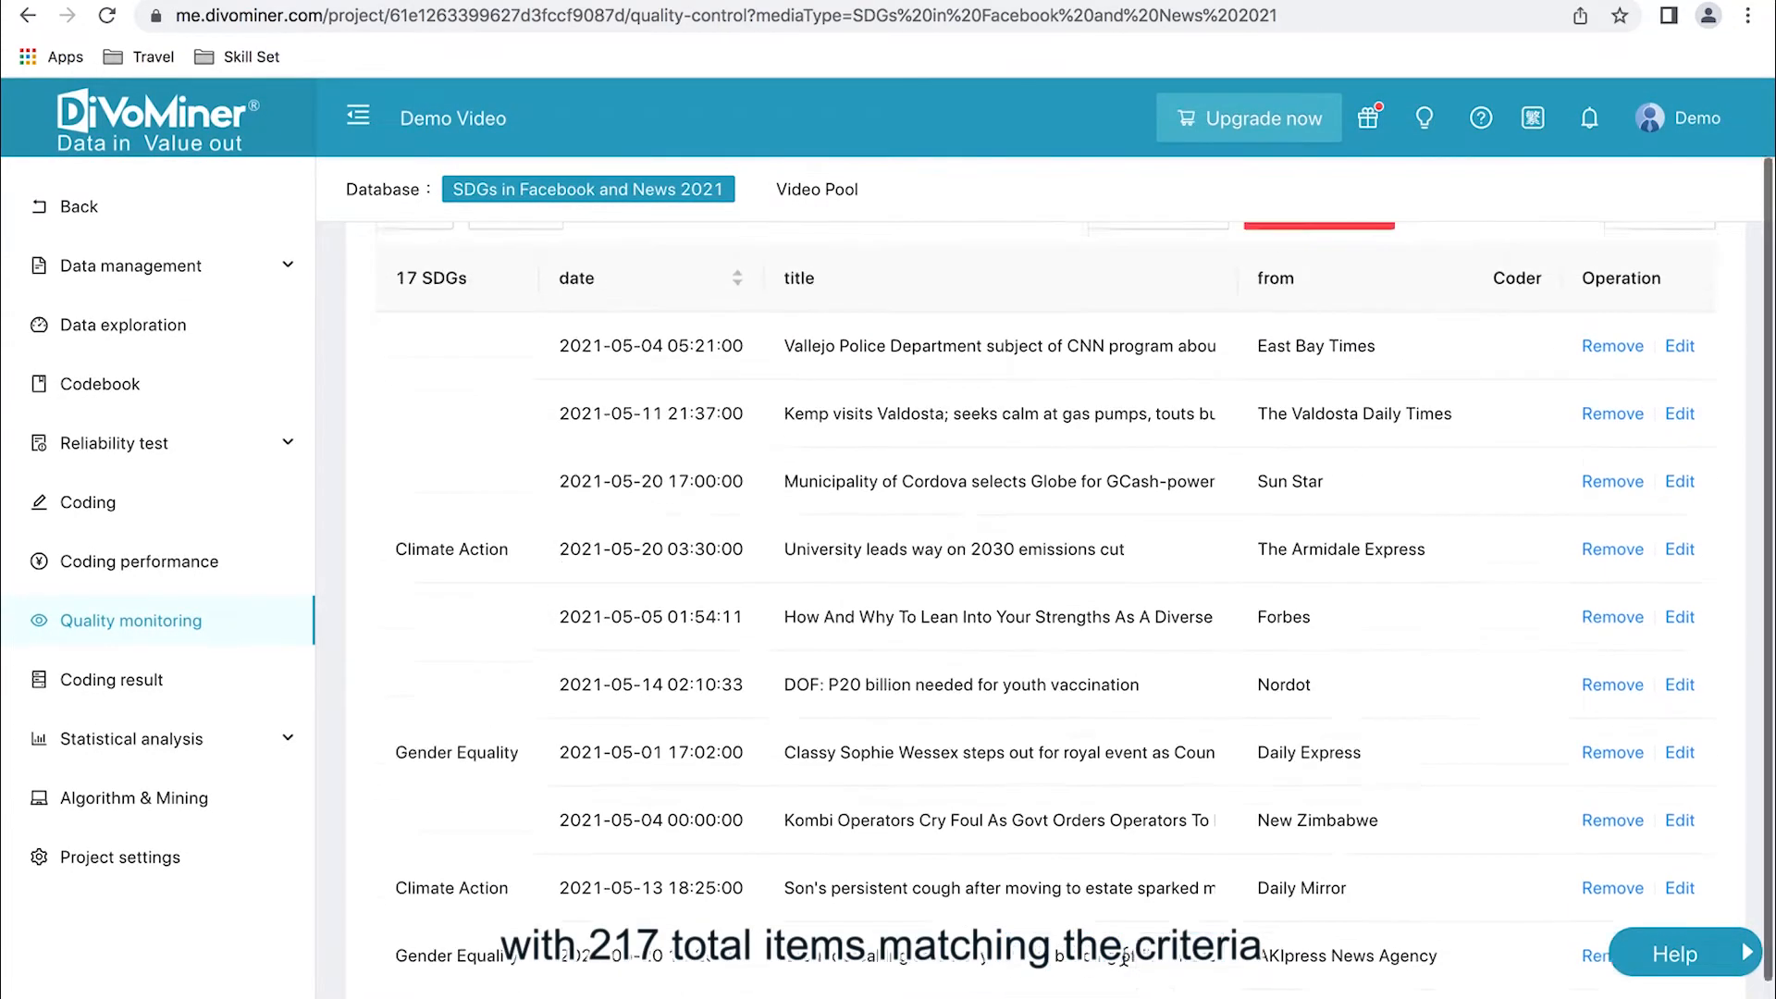
click(696, 336)
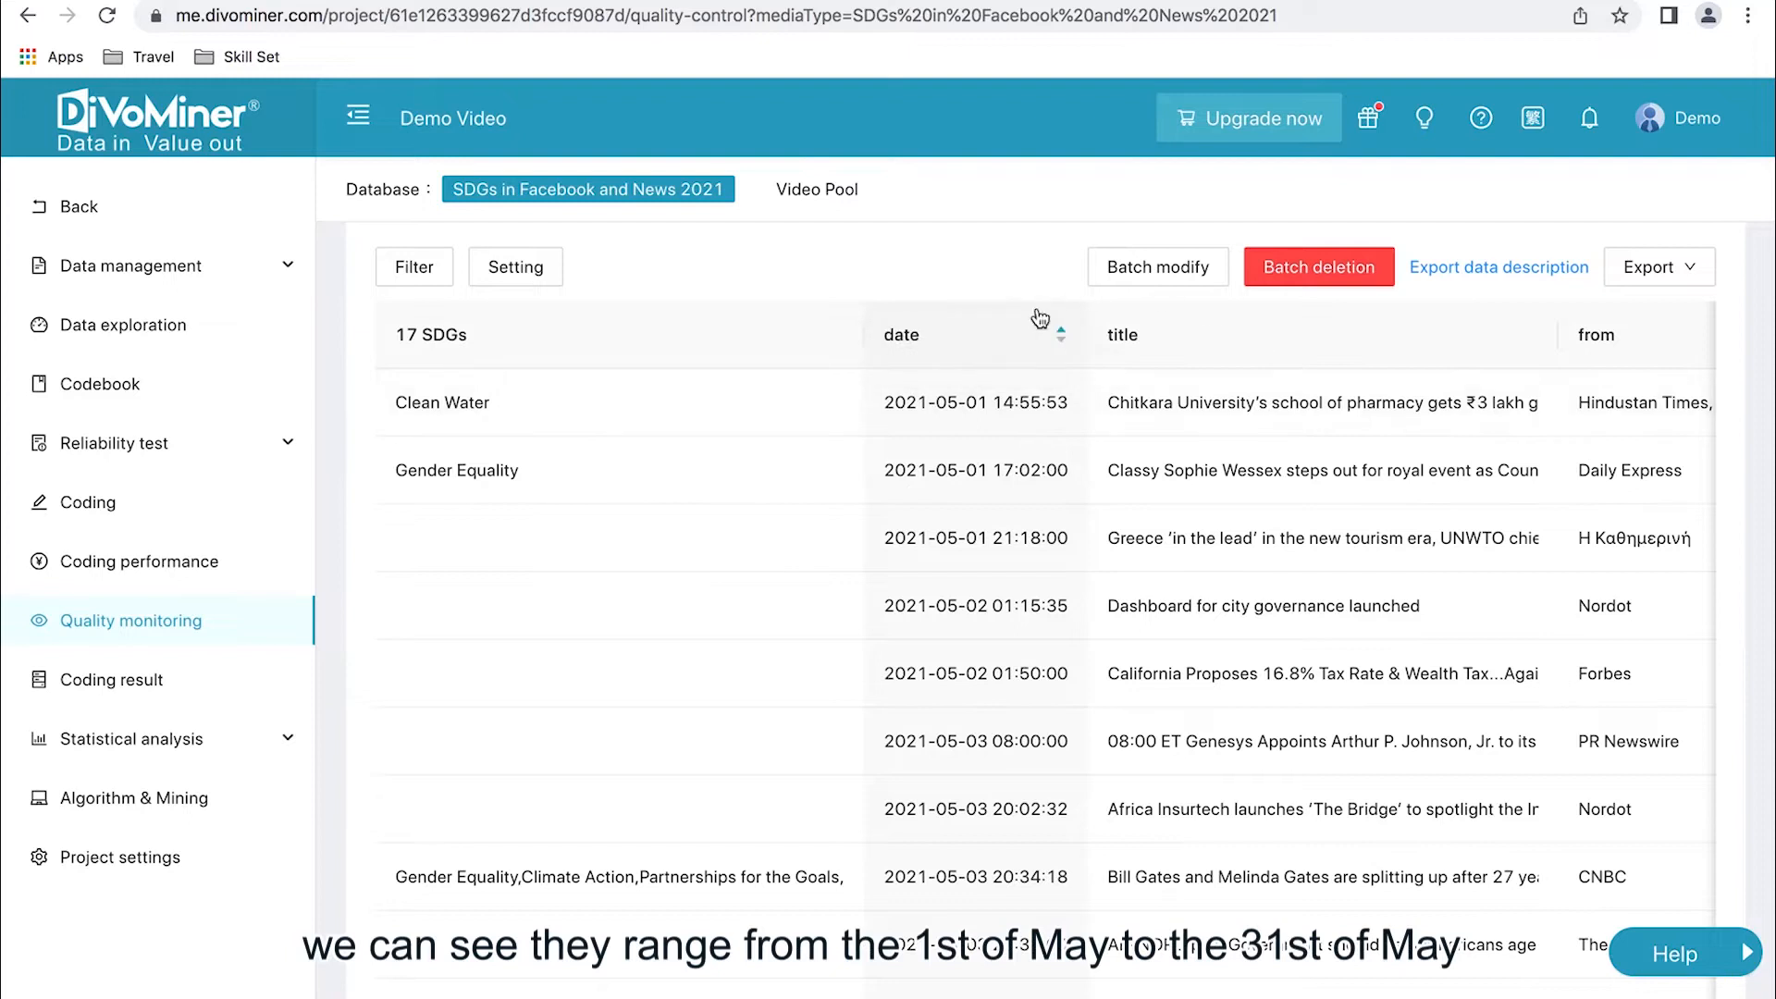
click(1019, 331)
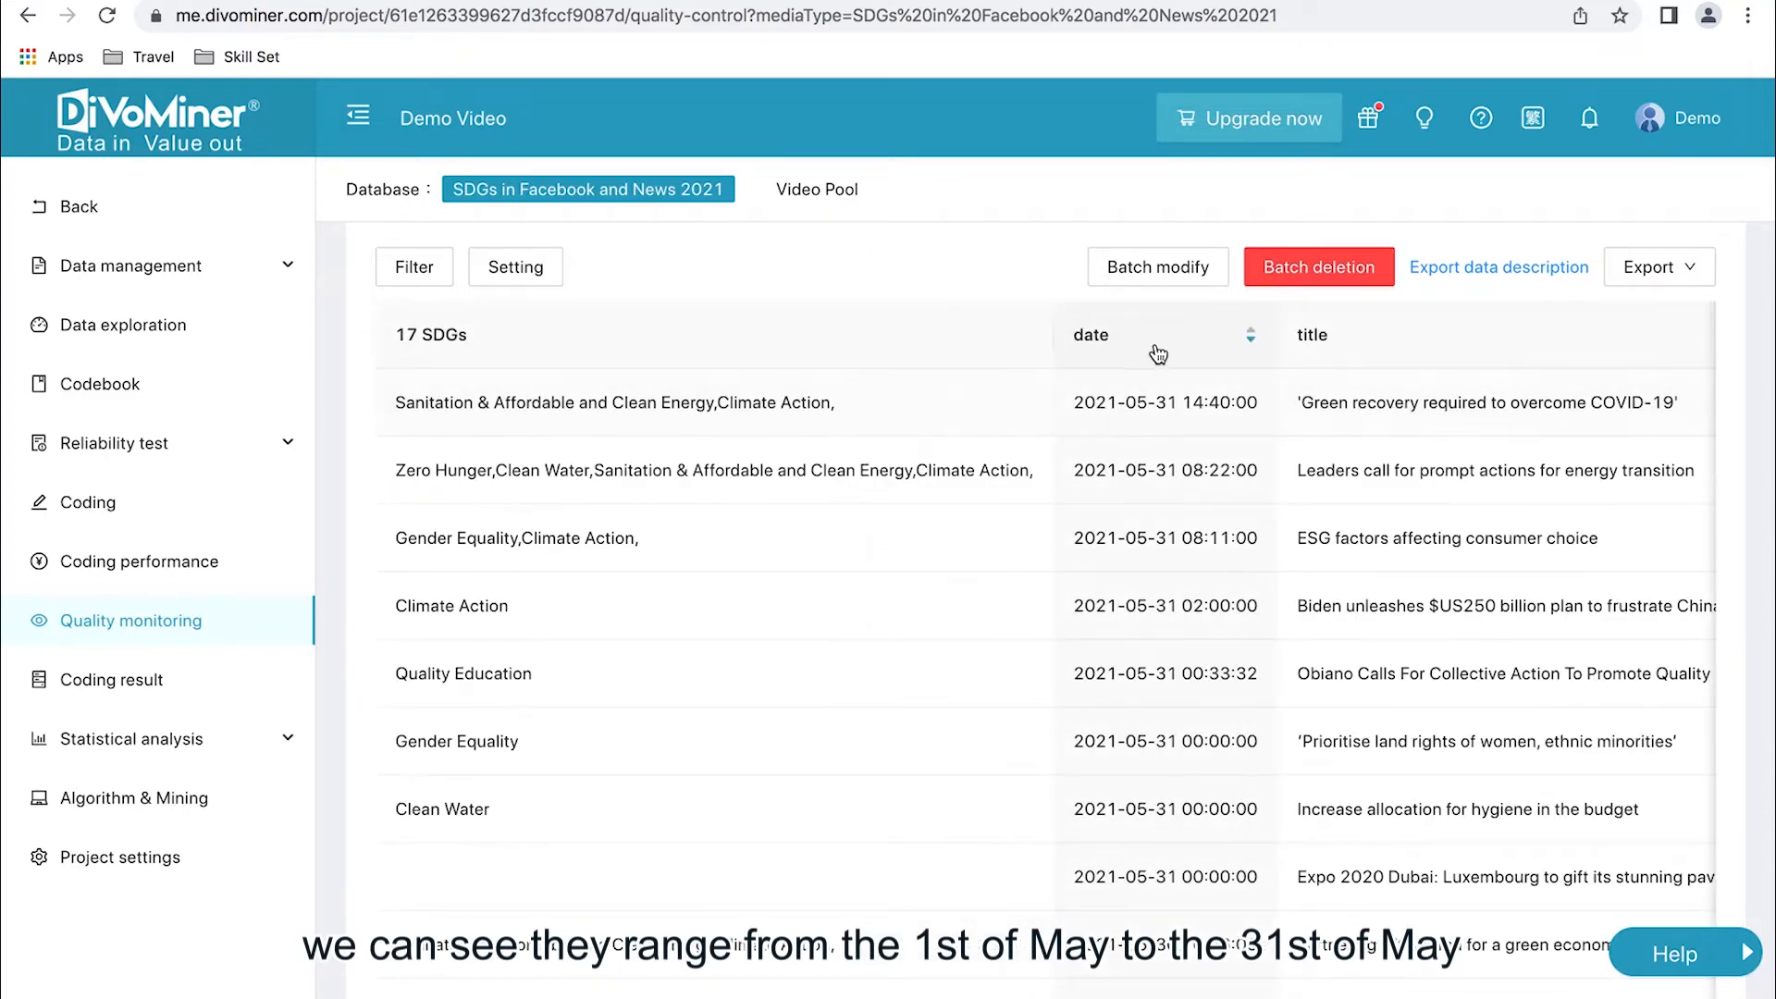
click(1156, 353)
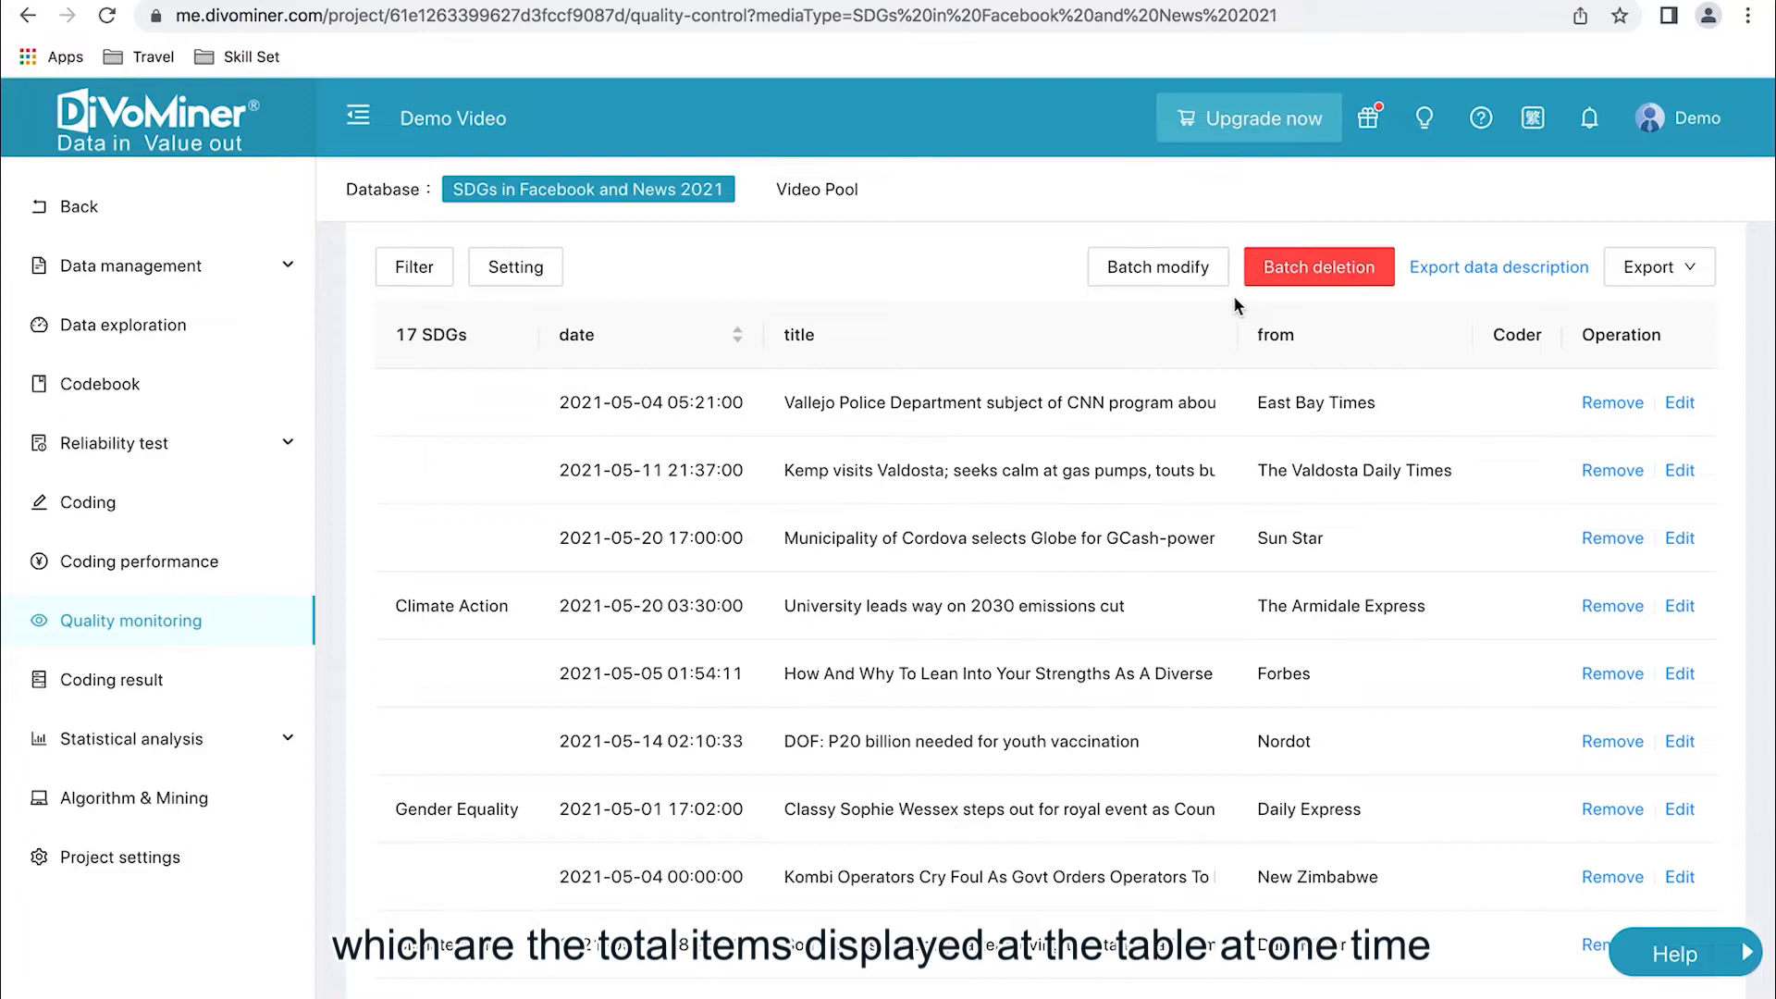
- Examine the total item count of the filtered table to see how many records the batch contains
scroll(1044, 666, down, 2)
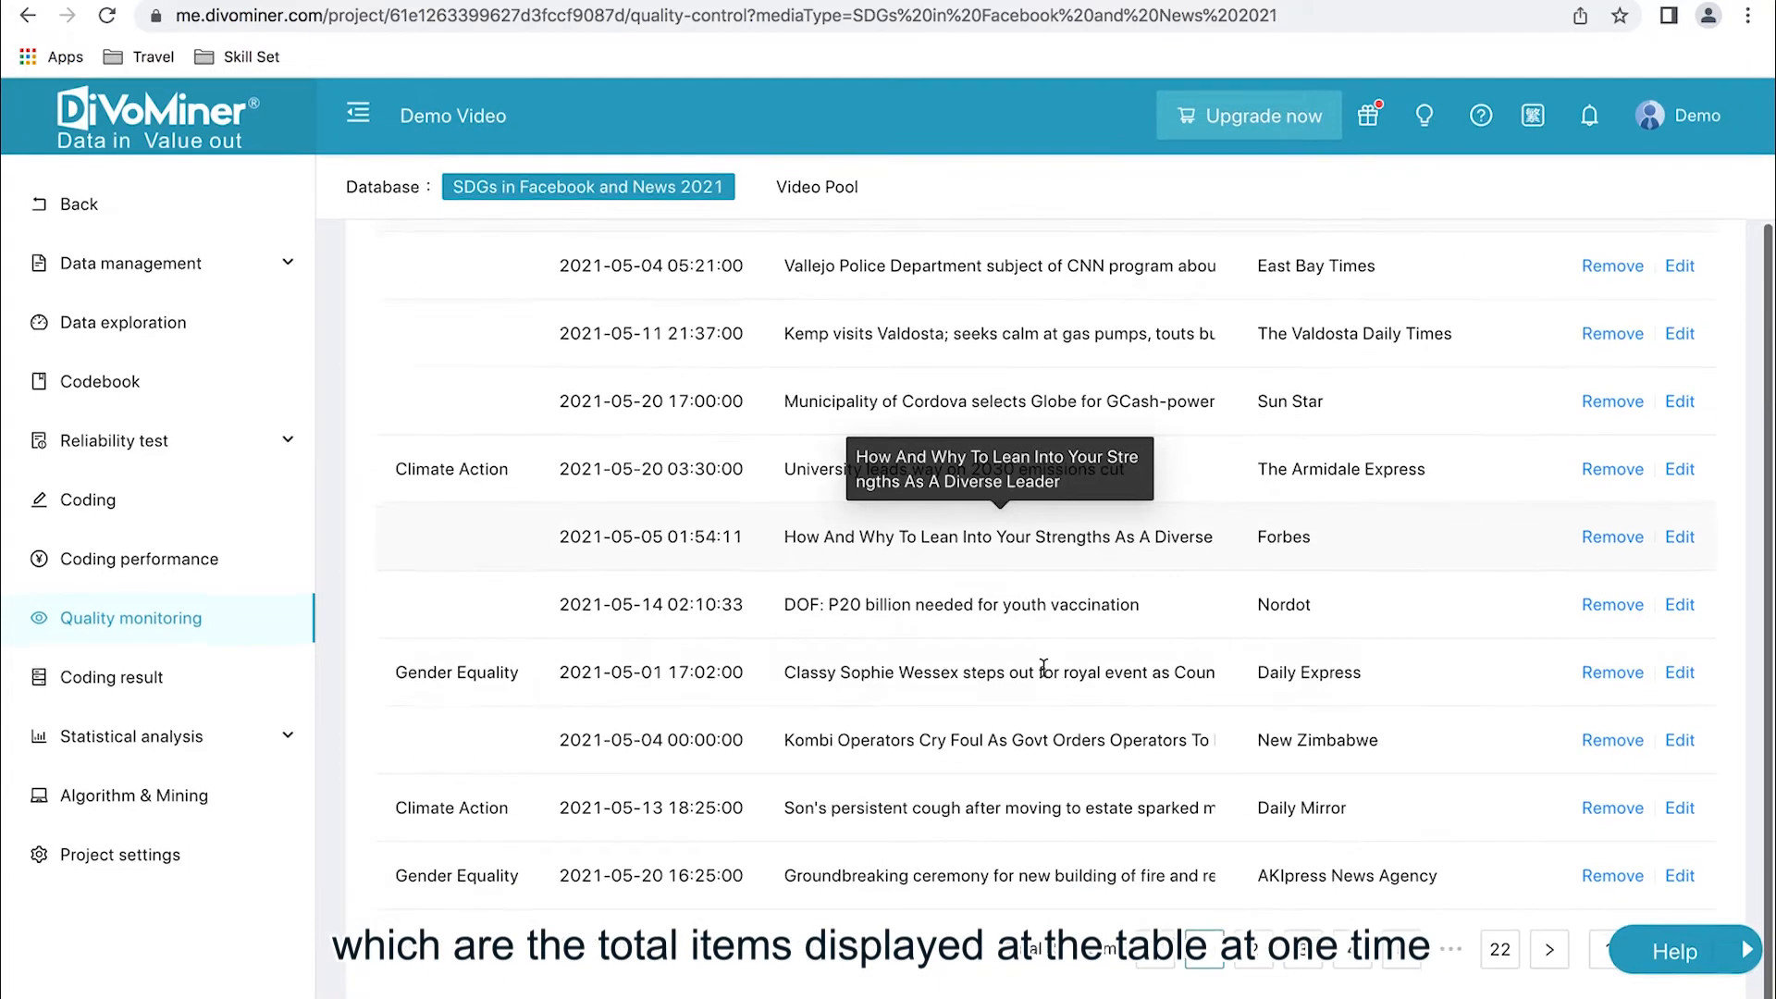
mouse_move(1003, 962)
mouse_down()
mouse_move(1126, 958)
mouse_move(1004, 957)
mouse_up()
click(1128, 962)
click(1006, 955)
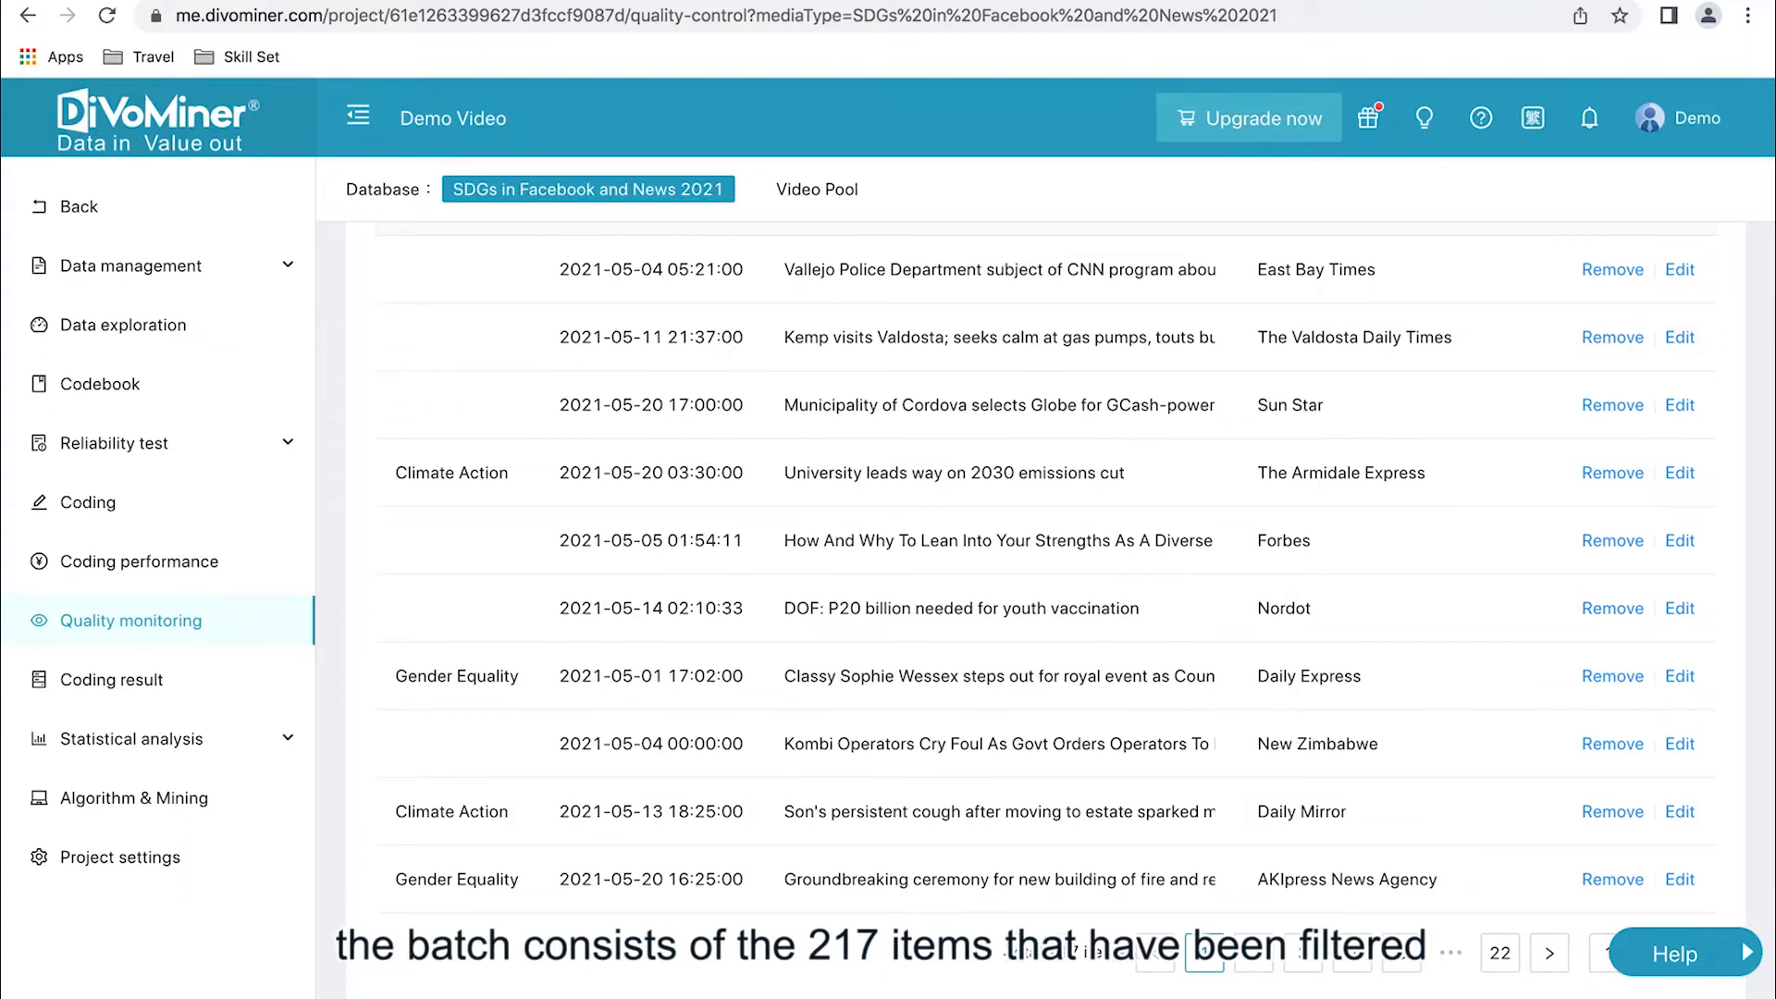
scroll(1007, 944, up, 3)
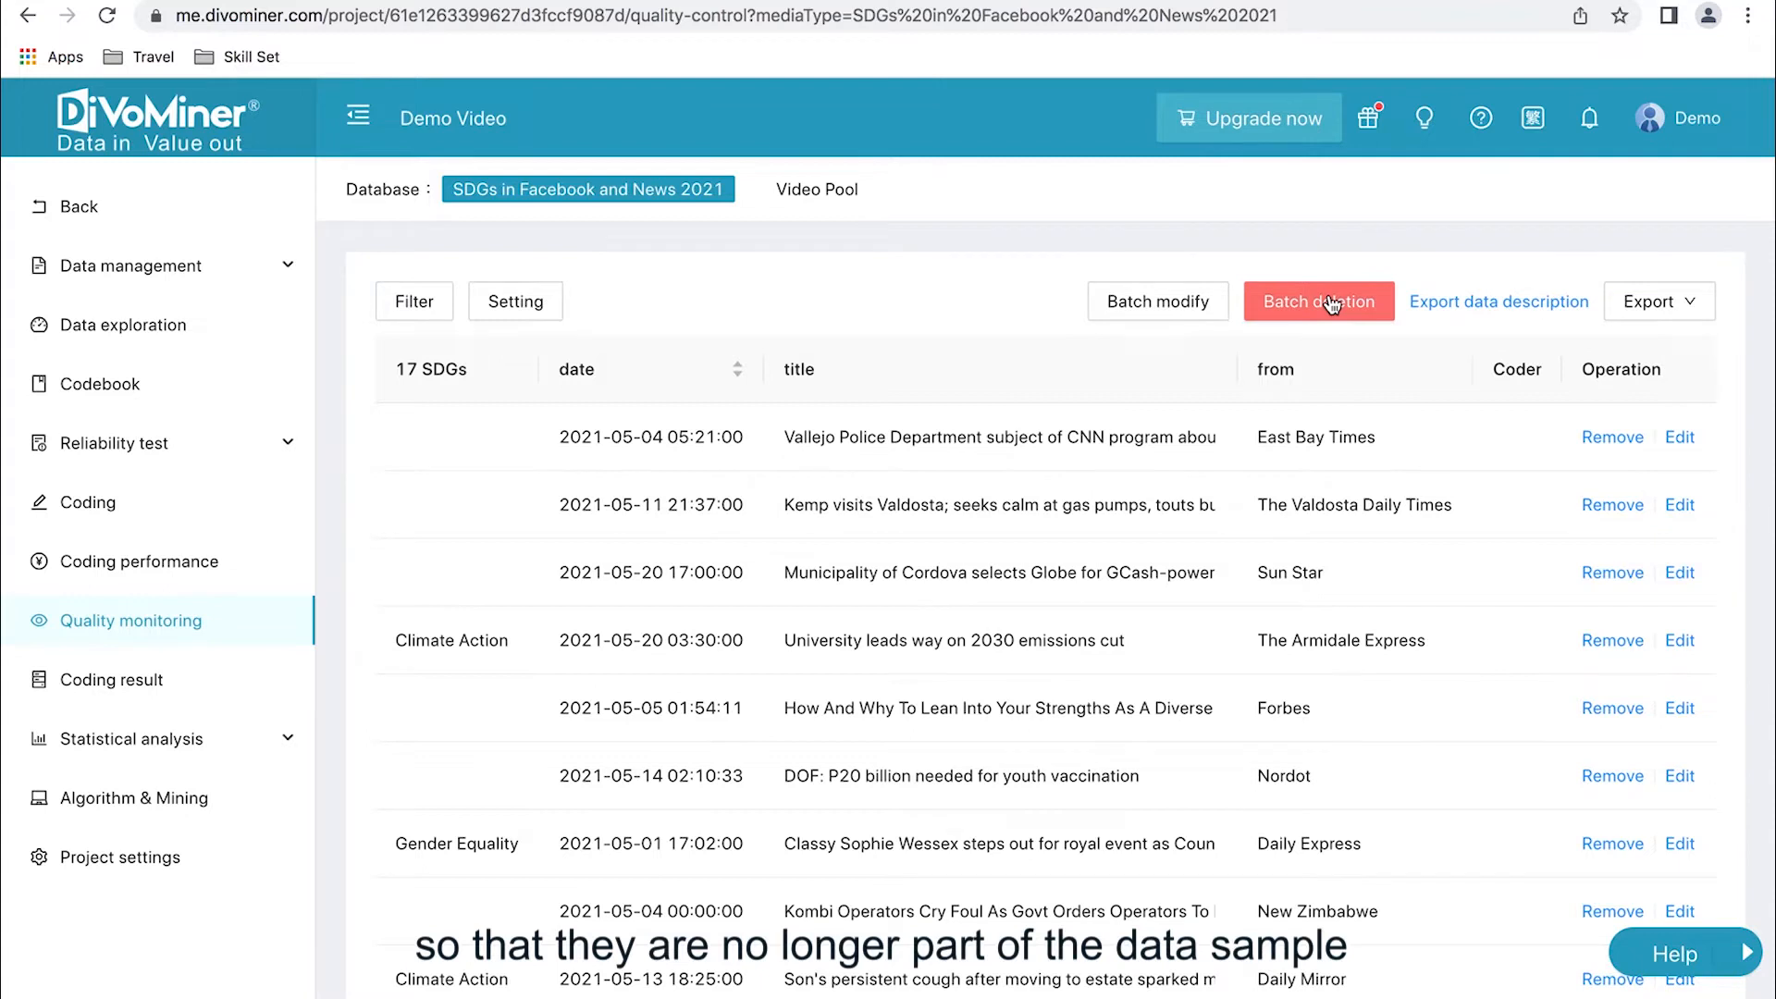
- Batch delete all the filtered May 2021 records and confirm the deletion
scroll(1264, 333, down, 3)
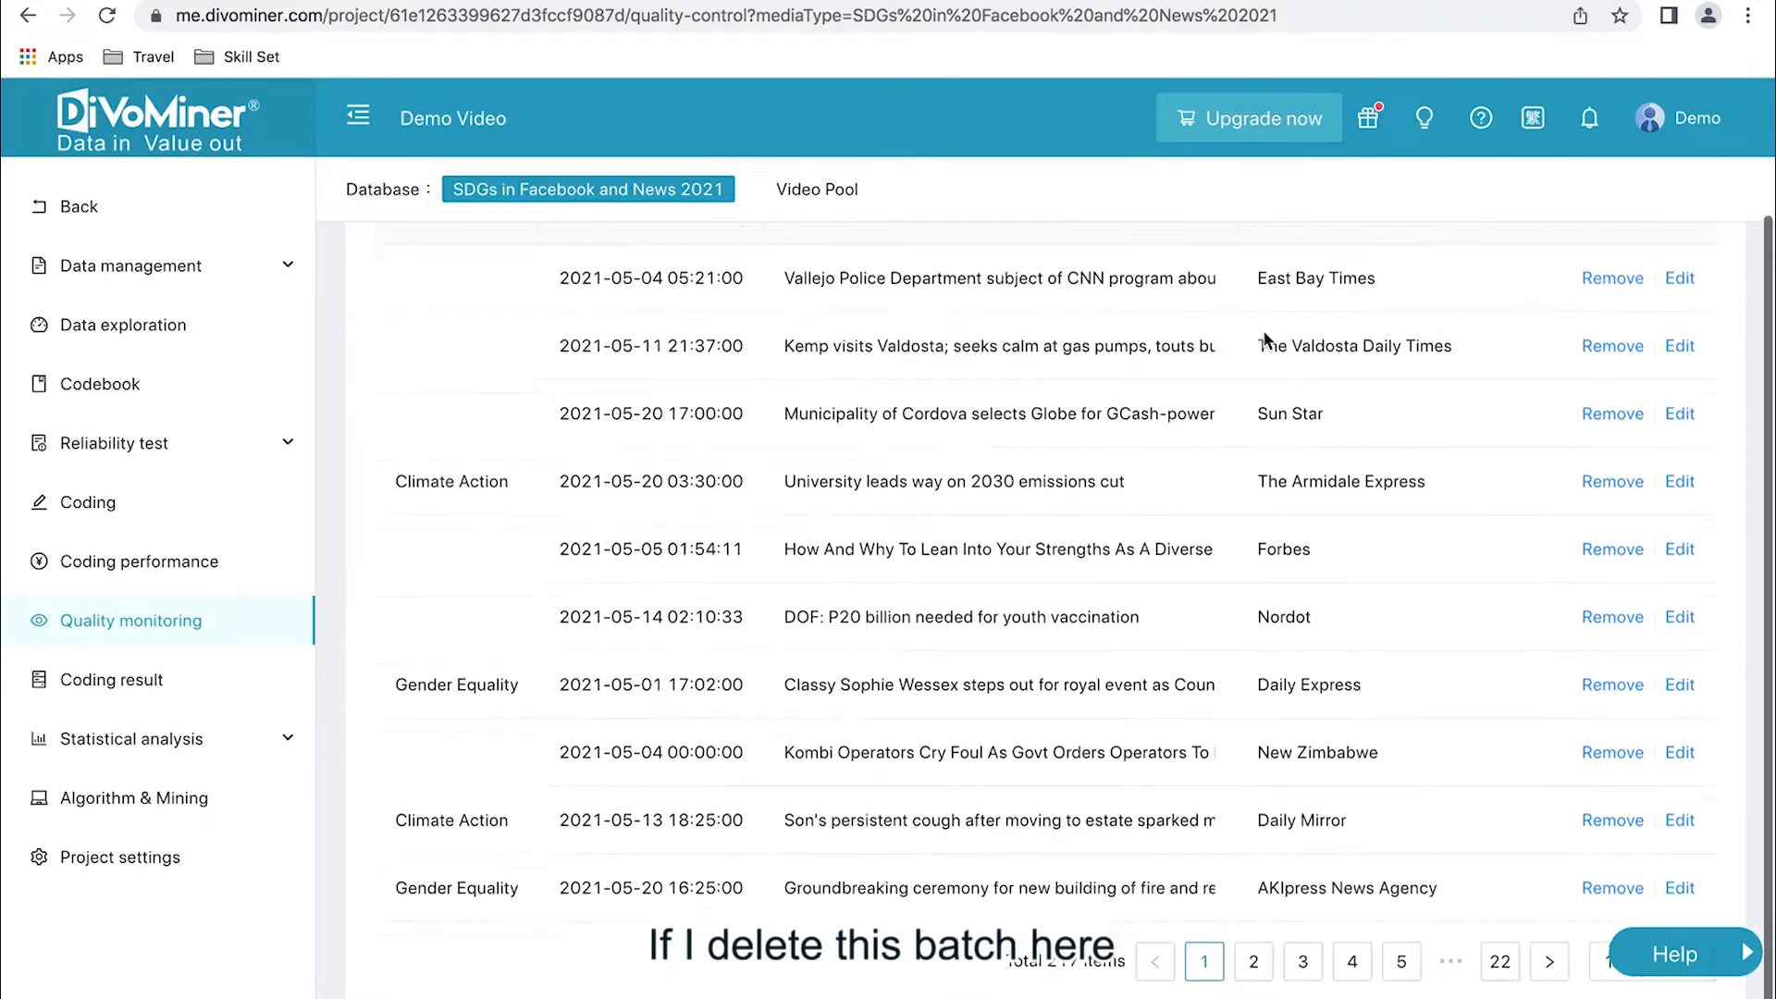
scroll(1051, 621, up, 3)
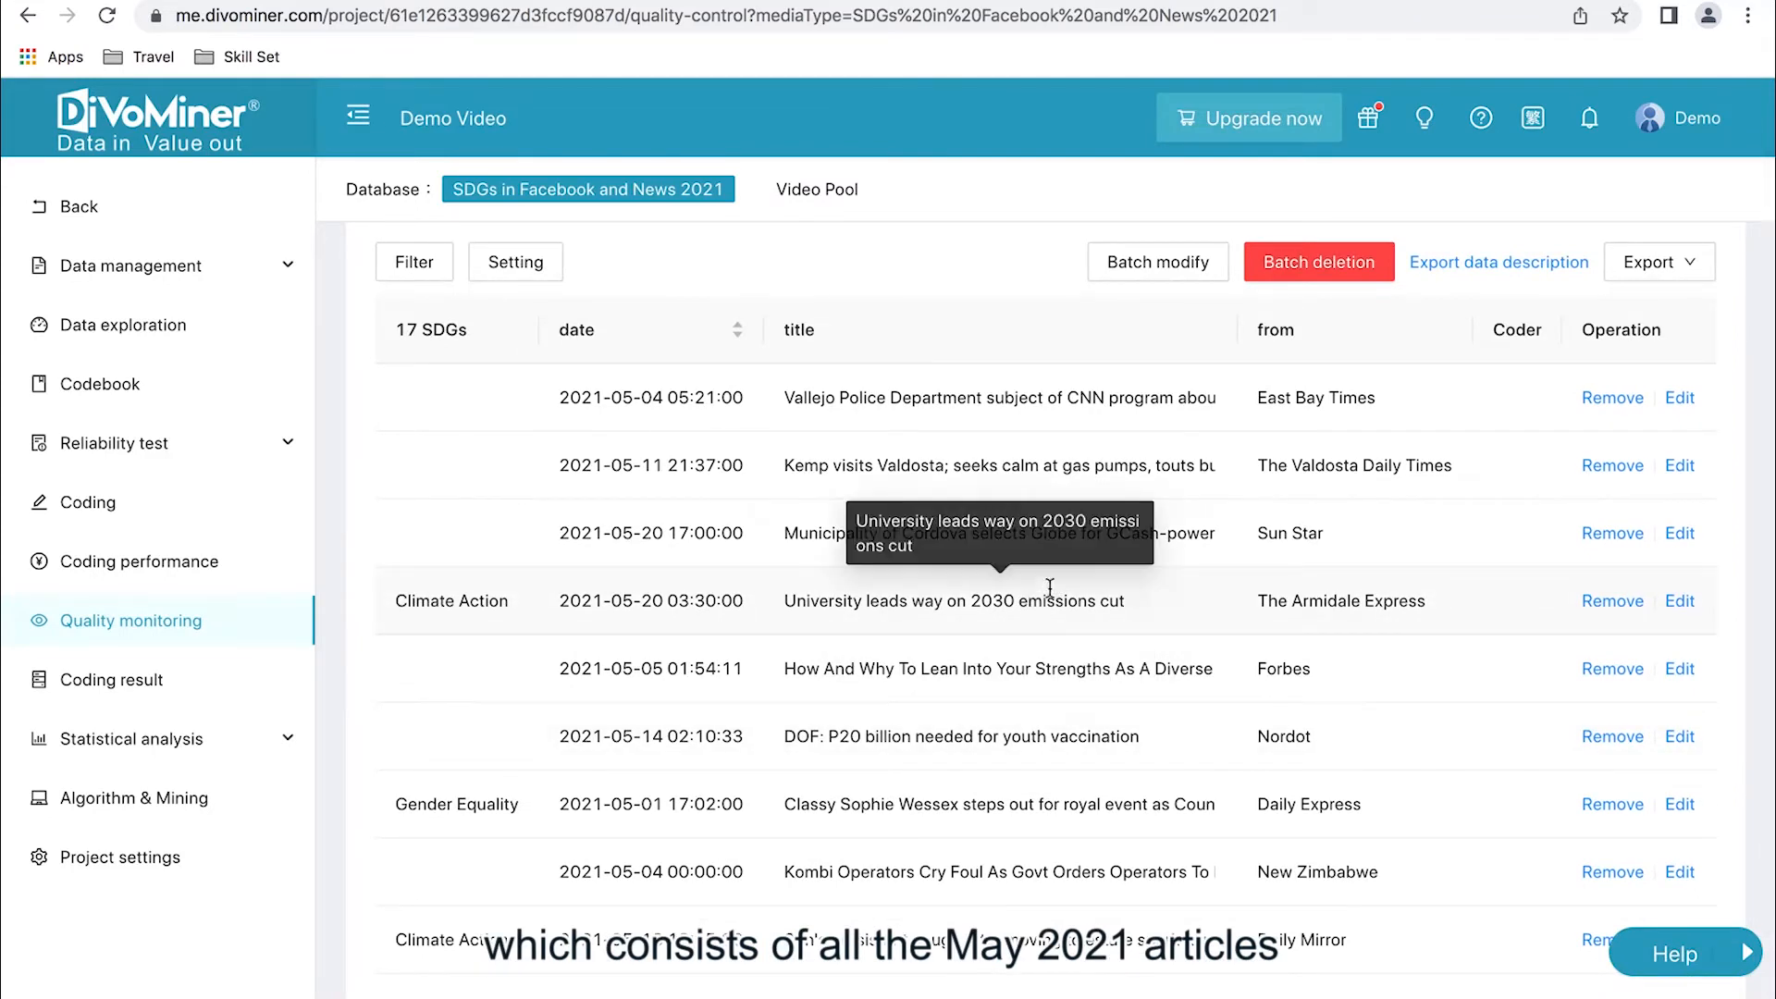
click(1317, 267)
click(1086, 383)
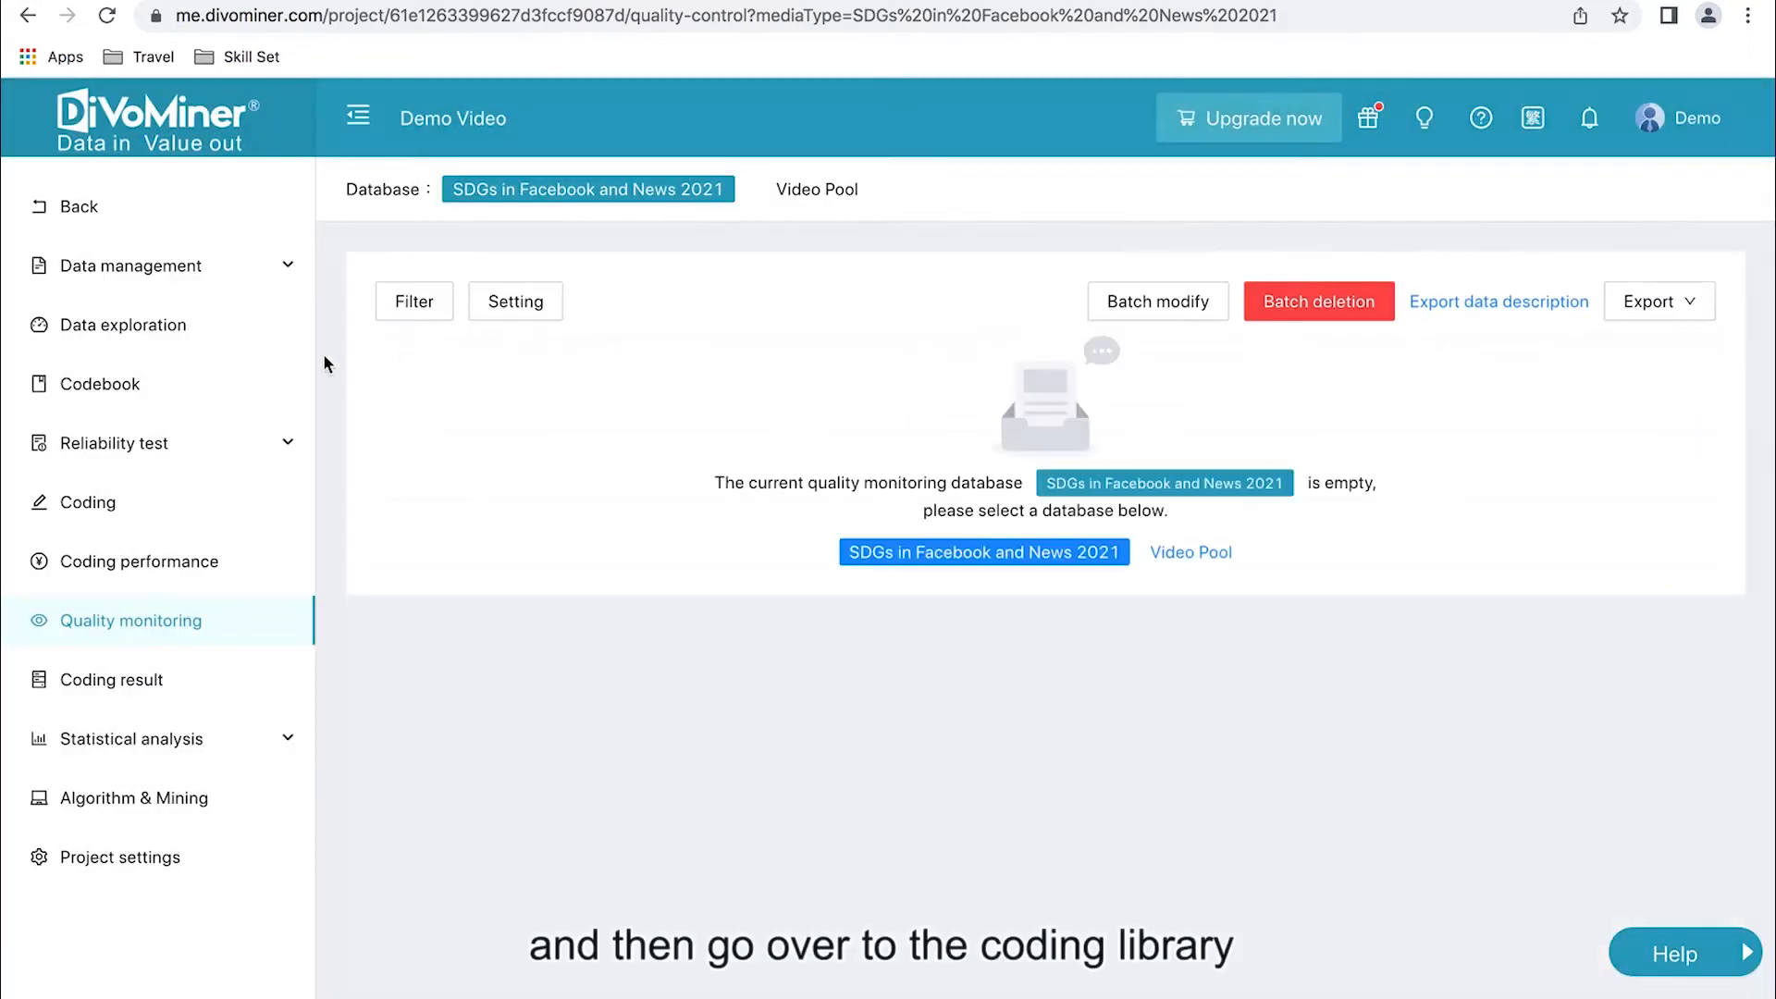
- Open the coding library and show only the SDGs in Facebook and News 2021 database
click(217, 271)
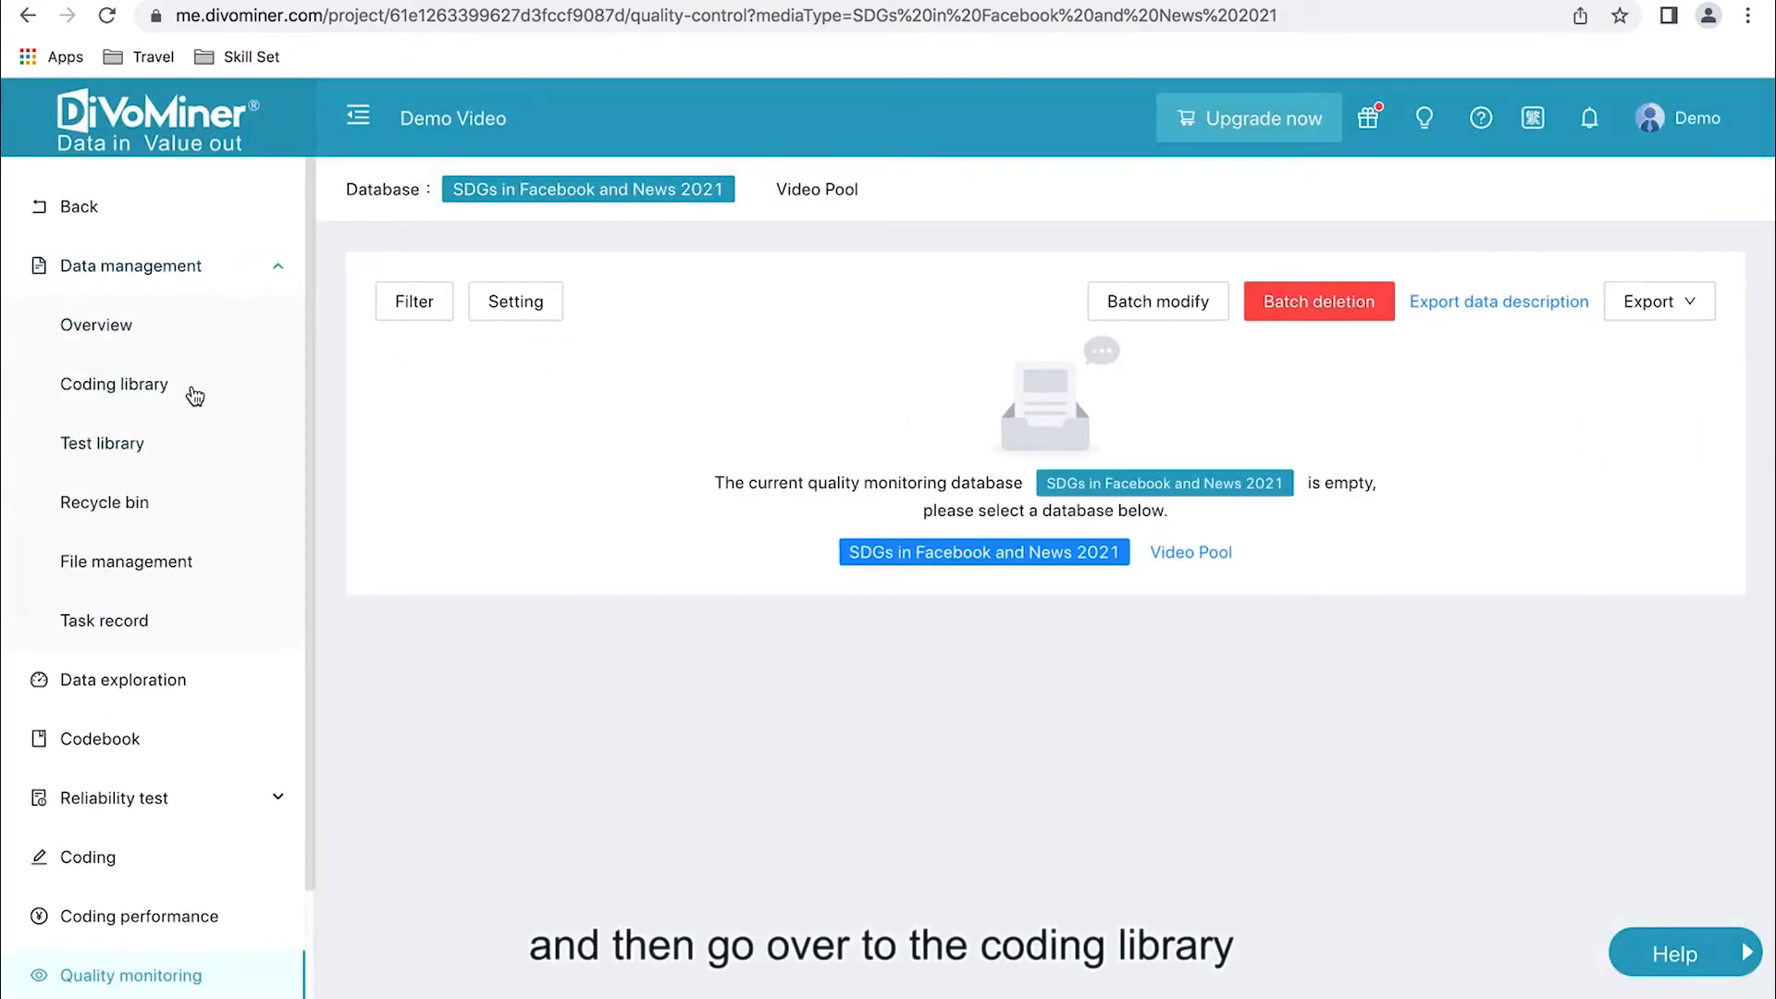
click(196, 386)
click(870, 242)
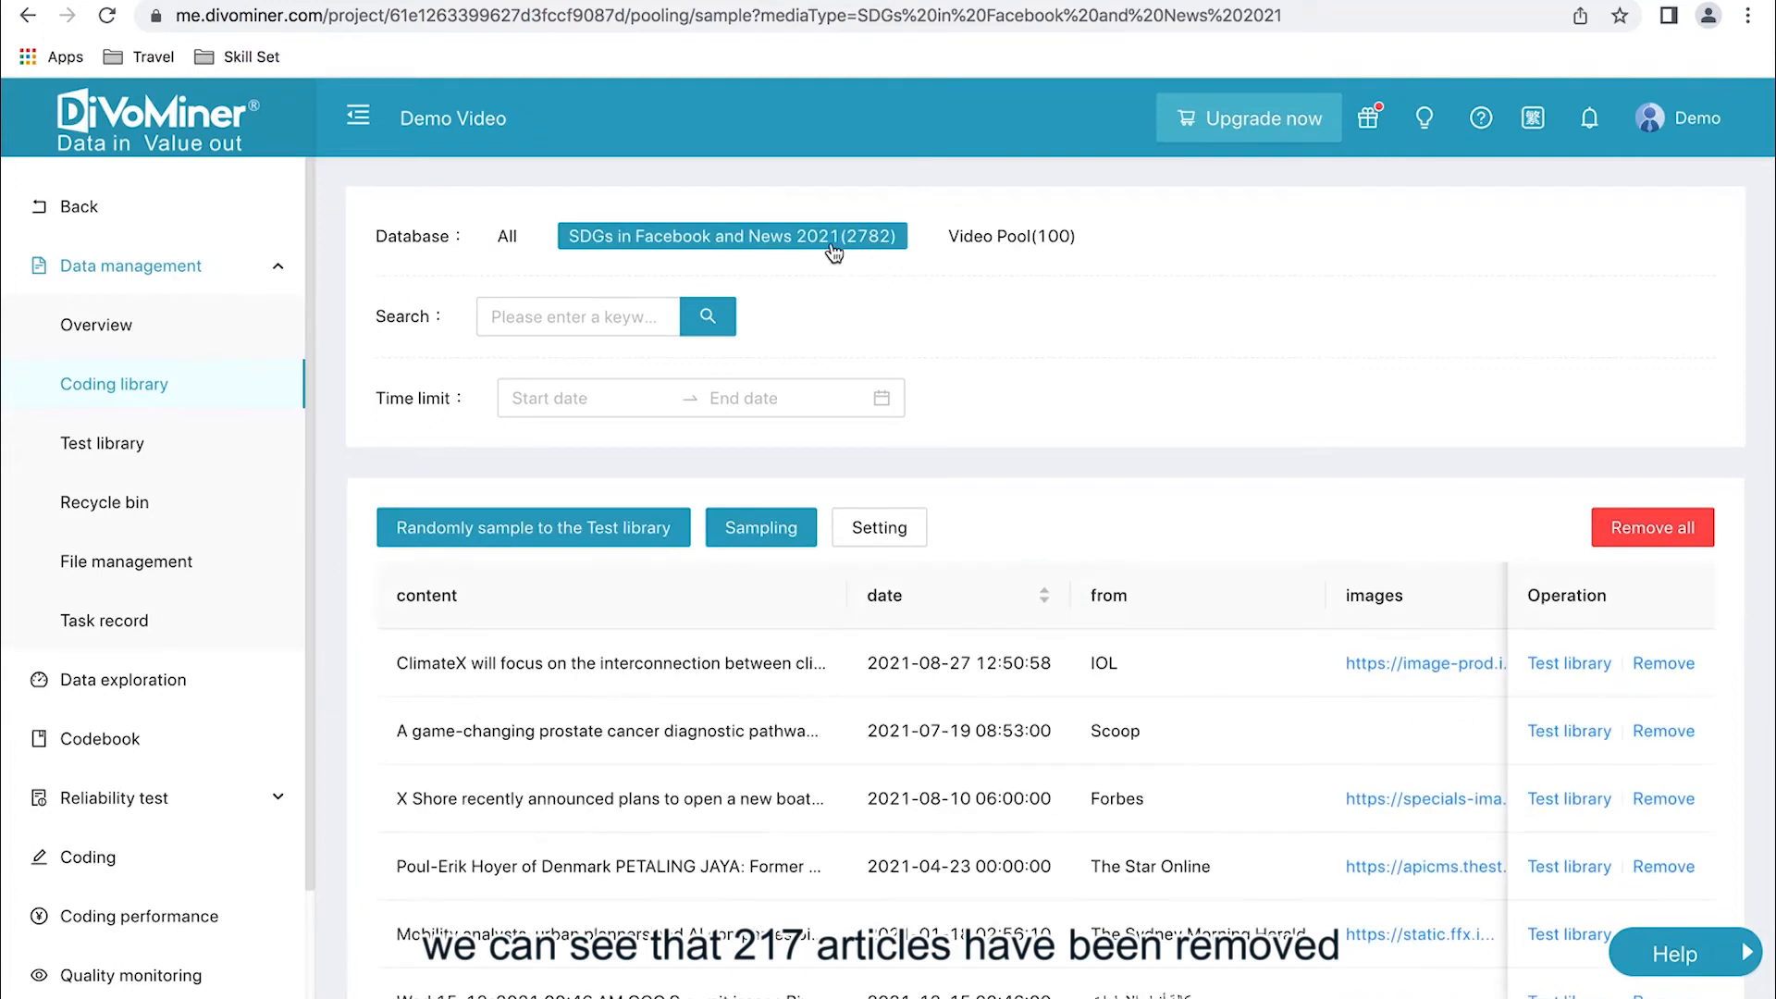
- Limit the coding library to articles dated from 1 May 2021 to 31 May 2021
click(603, 381)
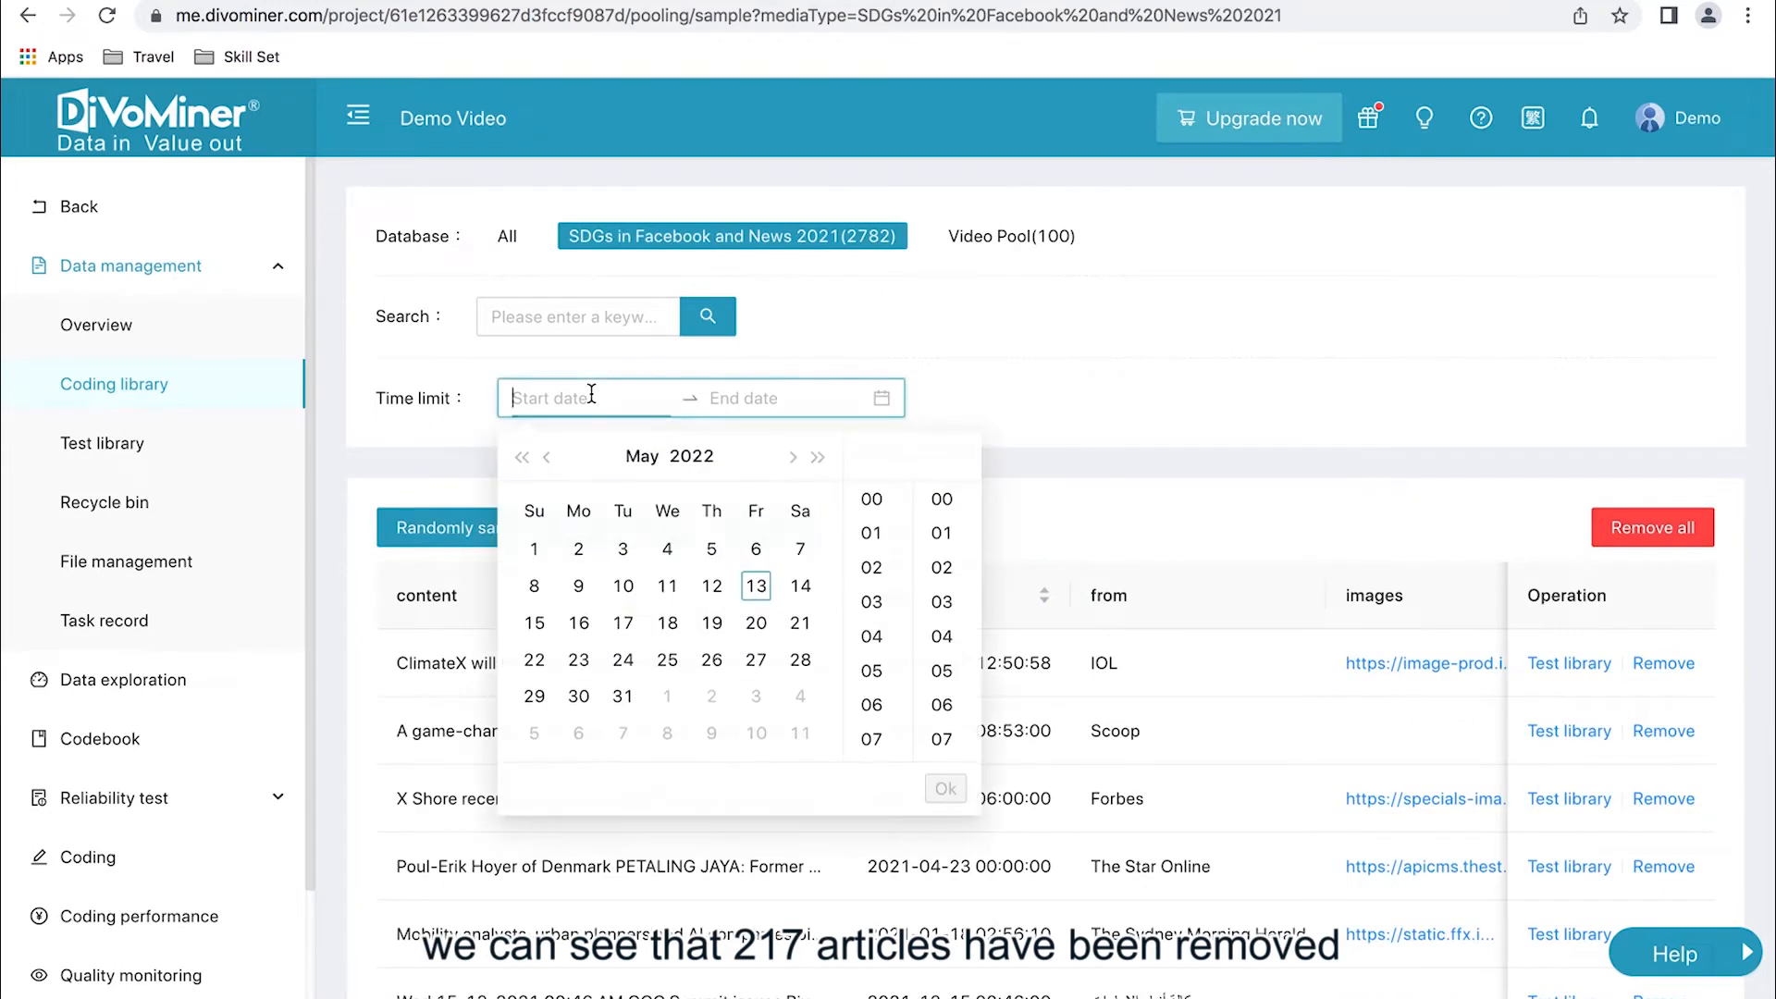
click(521, 457)
click(794, 550)
click(763, 396)
click(579, 733)
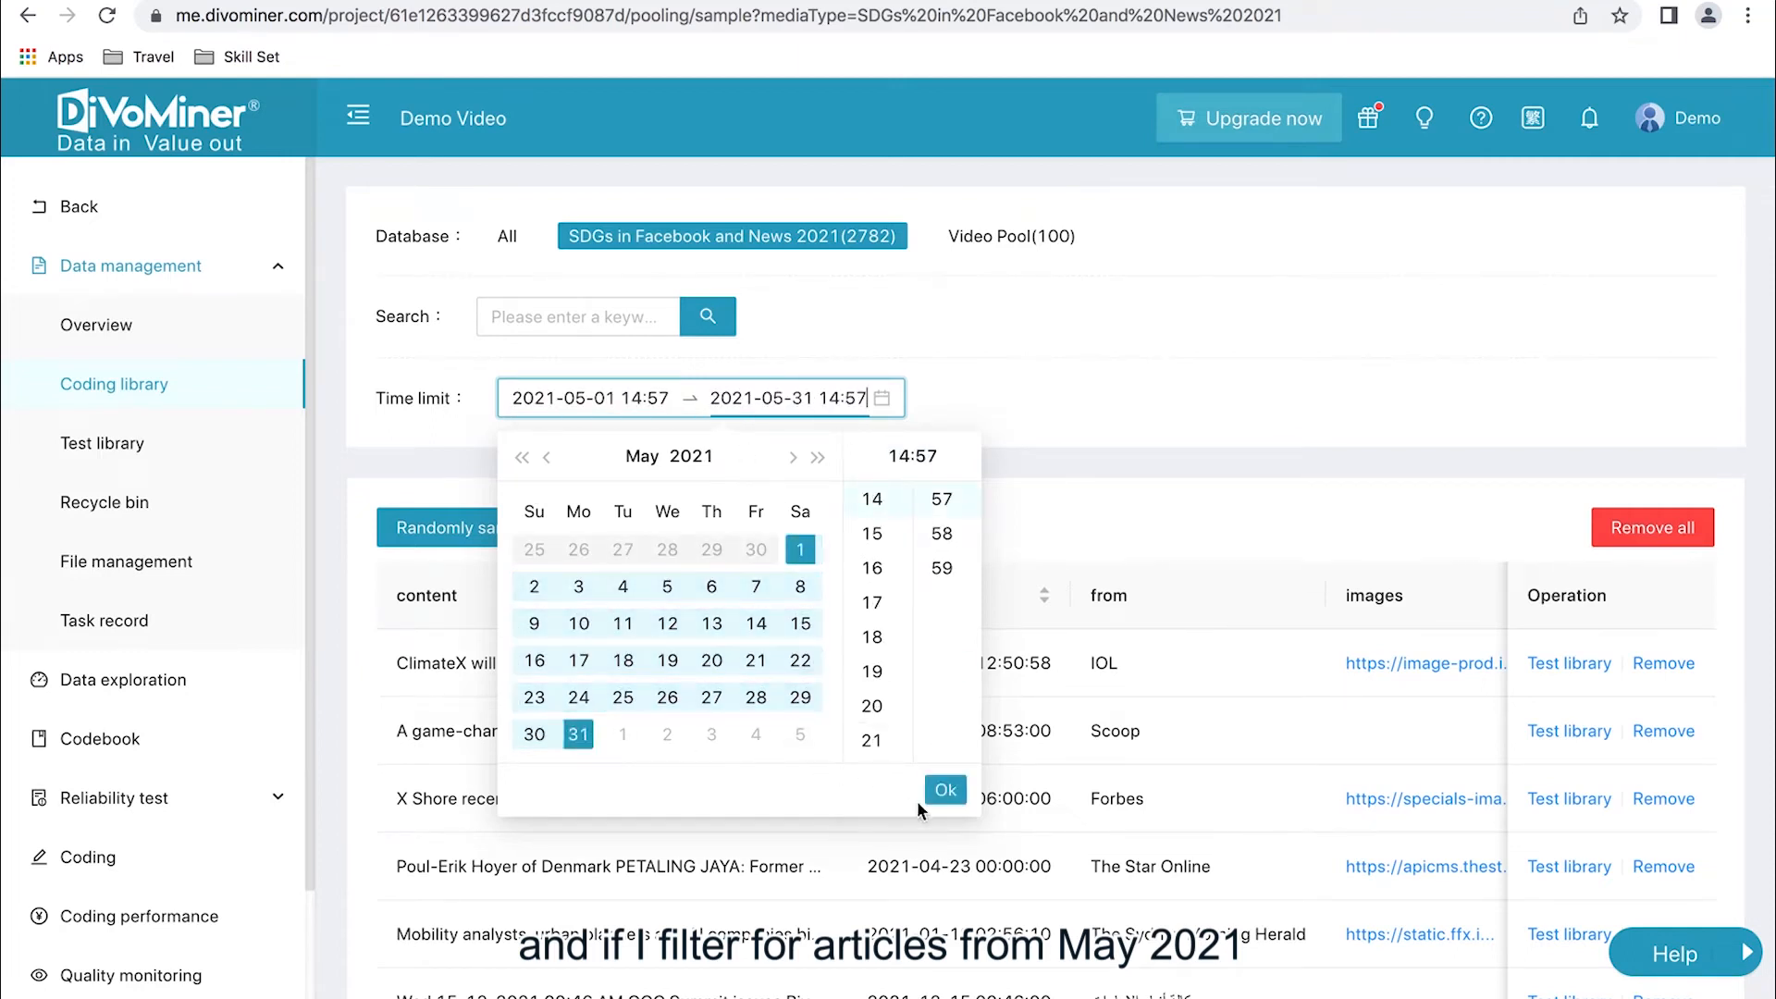
click(946, 789)
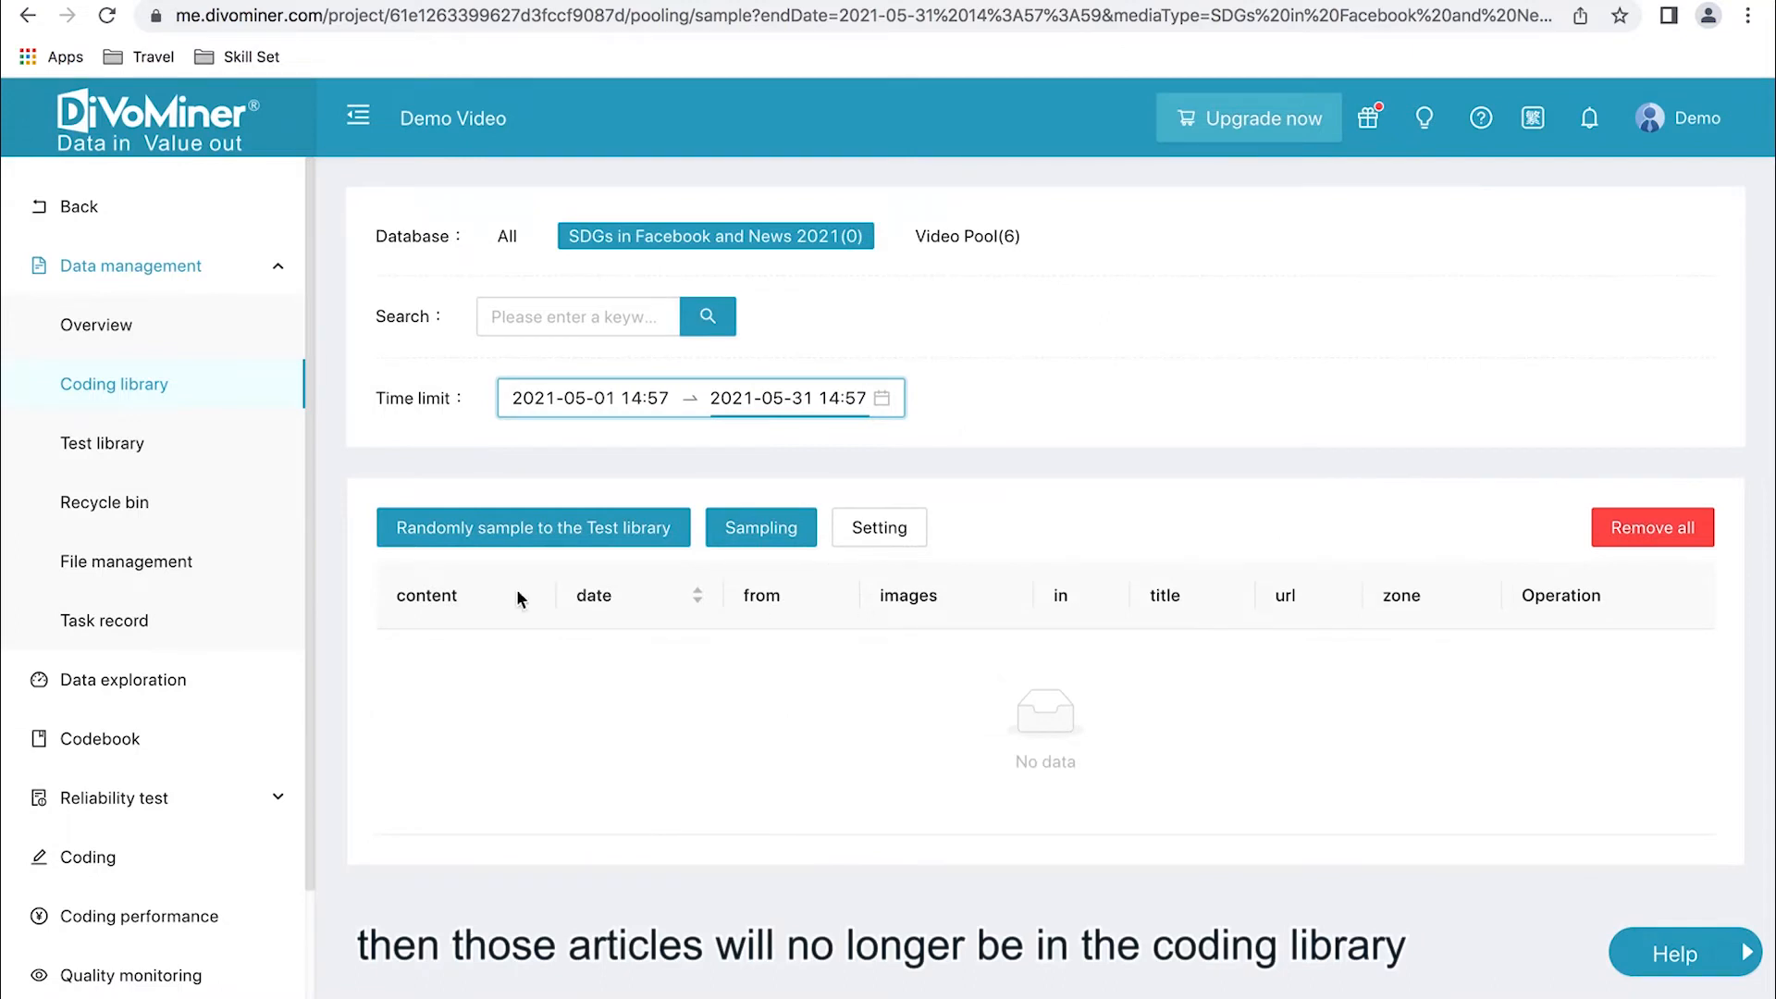
- Check the deleted articles in the recycle bin and return to the Quality monitoring records table
click(159, 504)
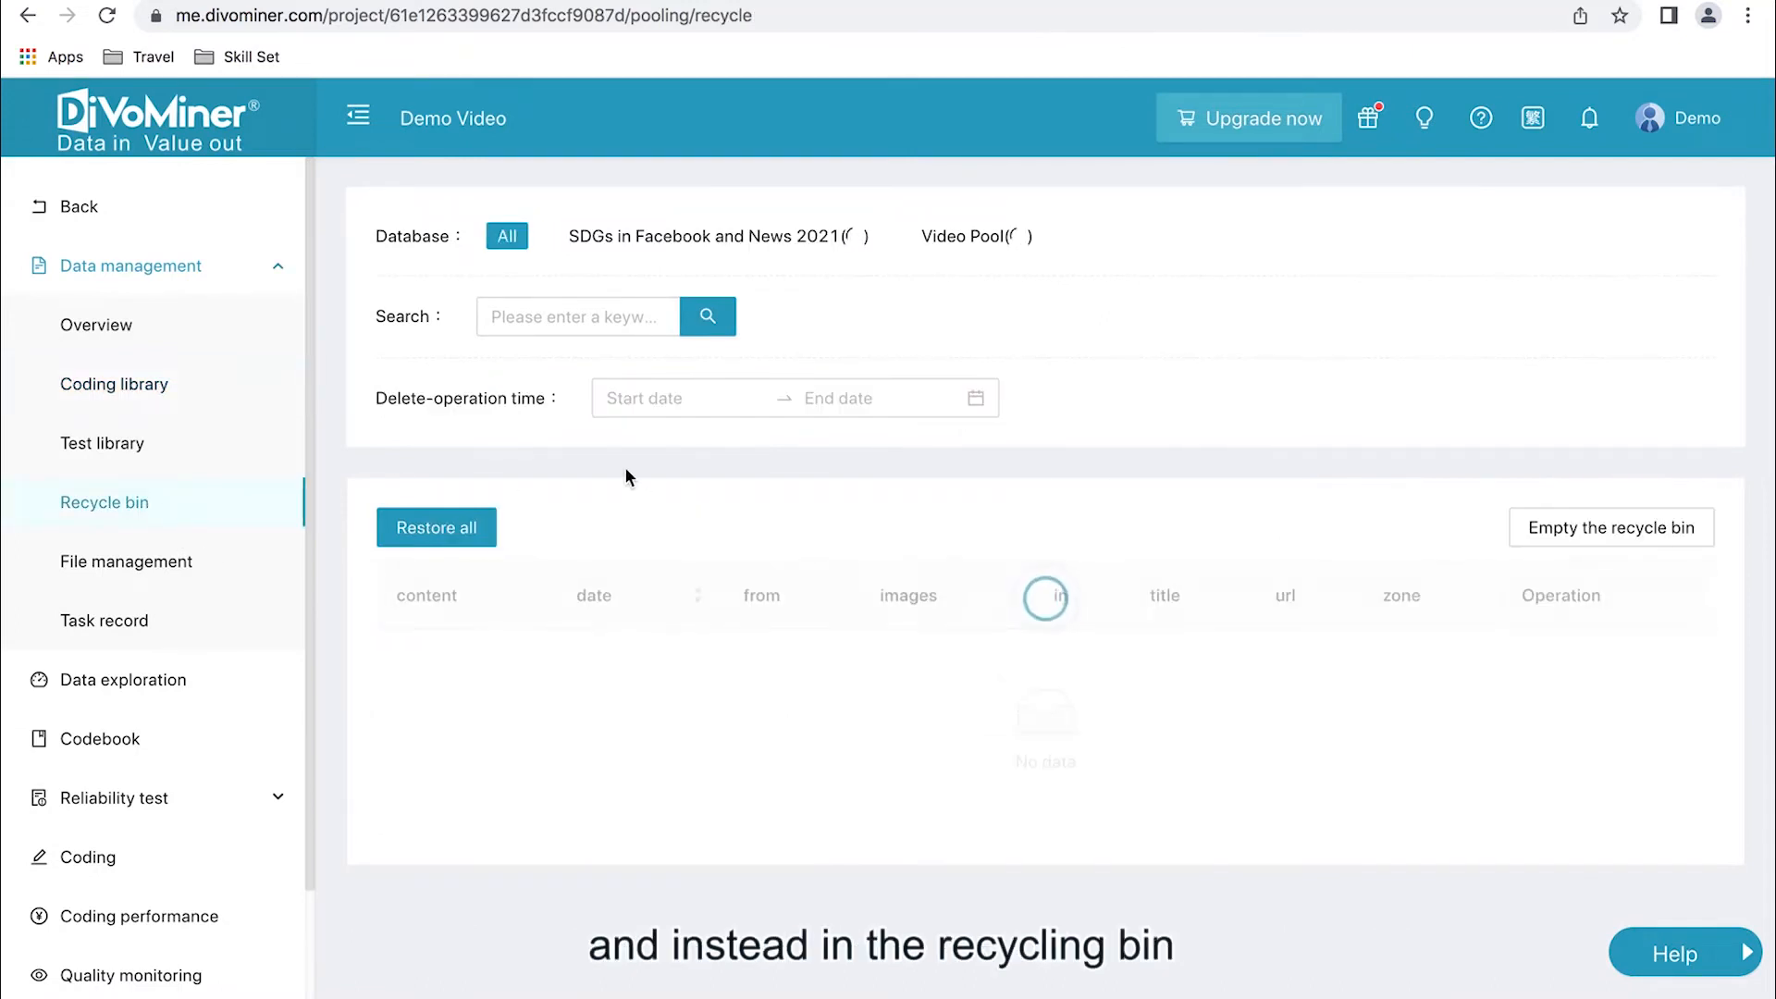
scroll(808, 680, down, 4)
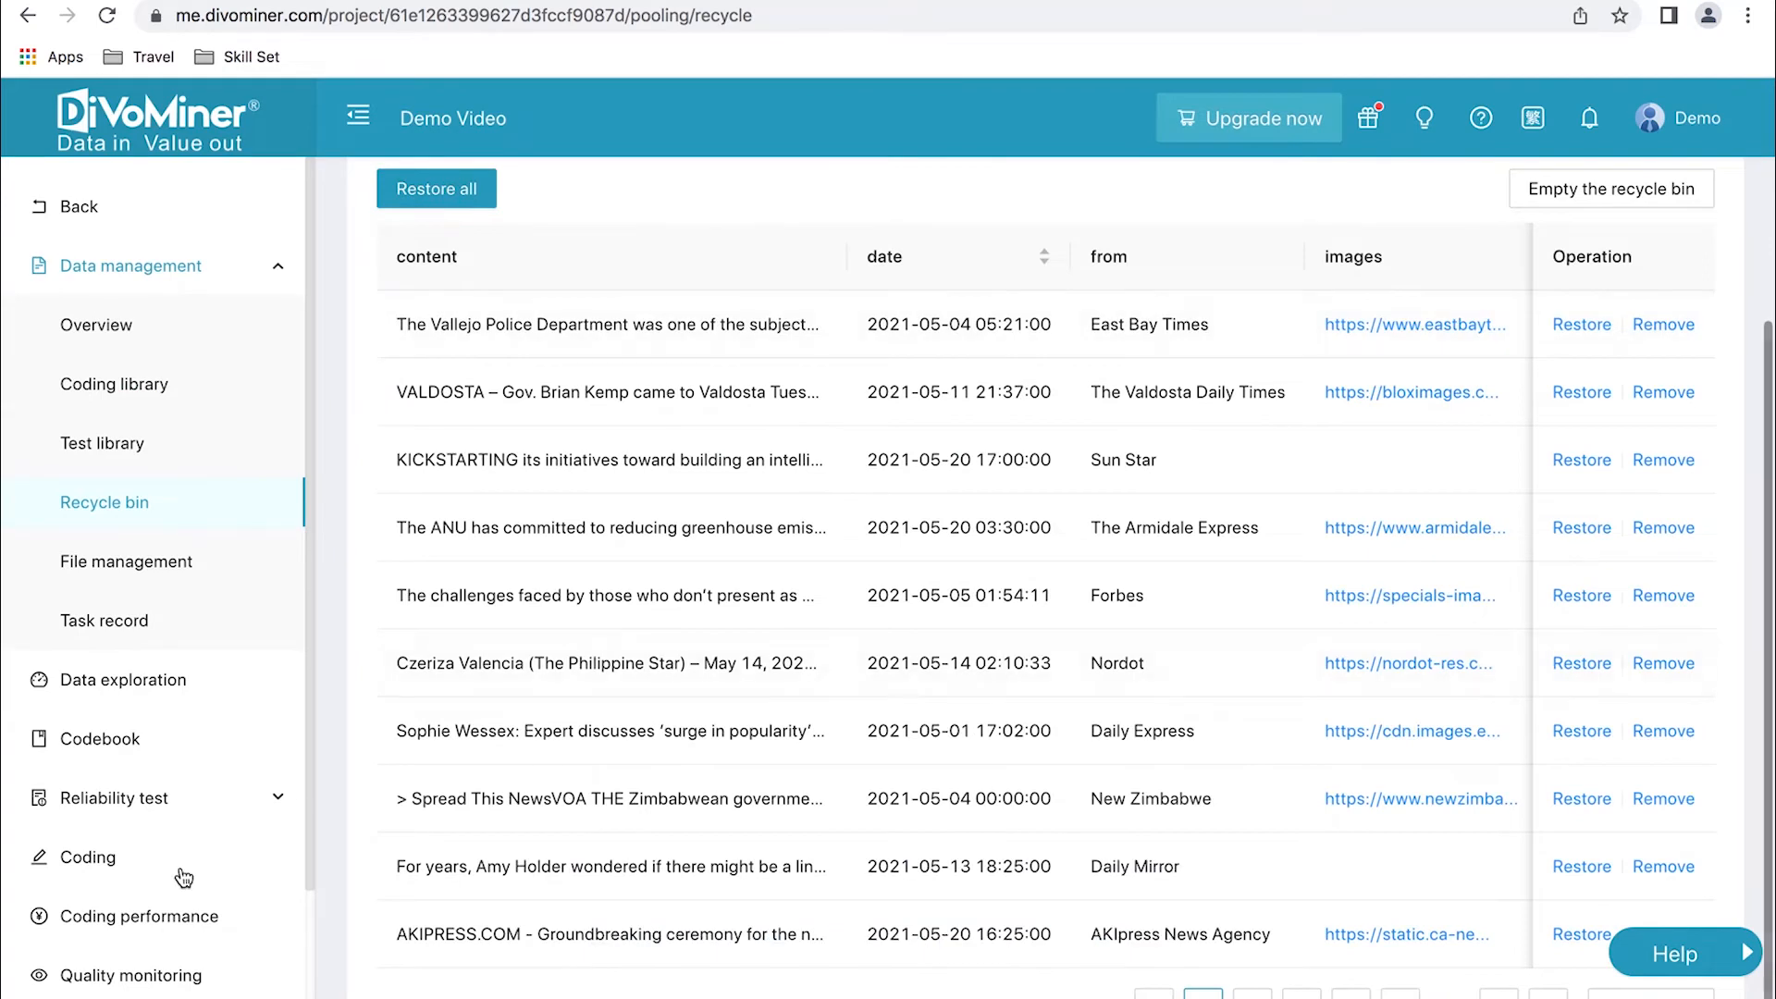
click(151, 975)
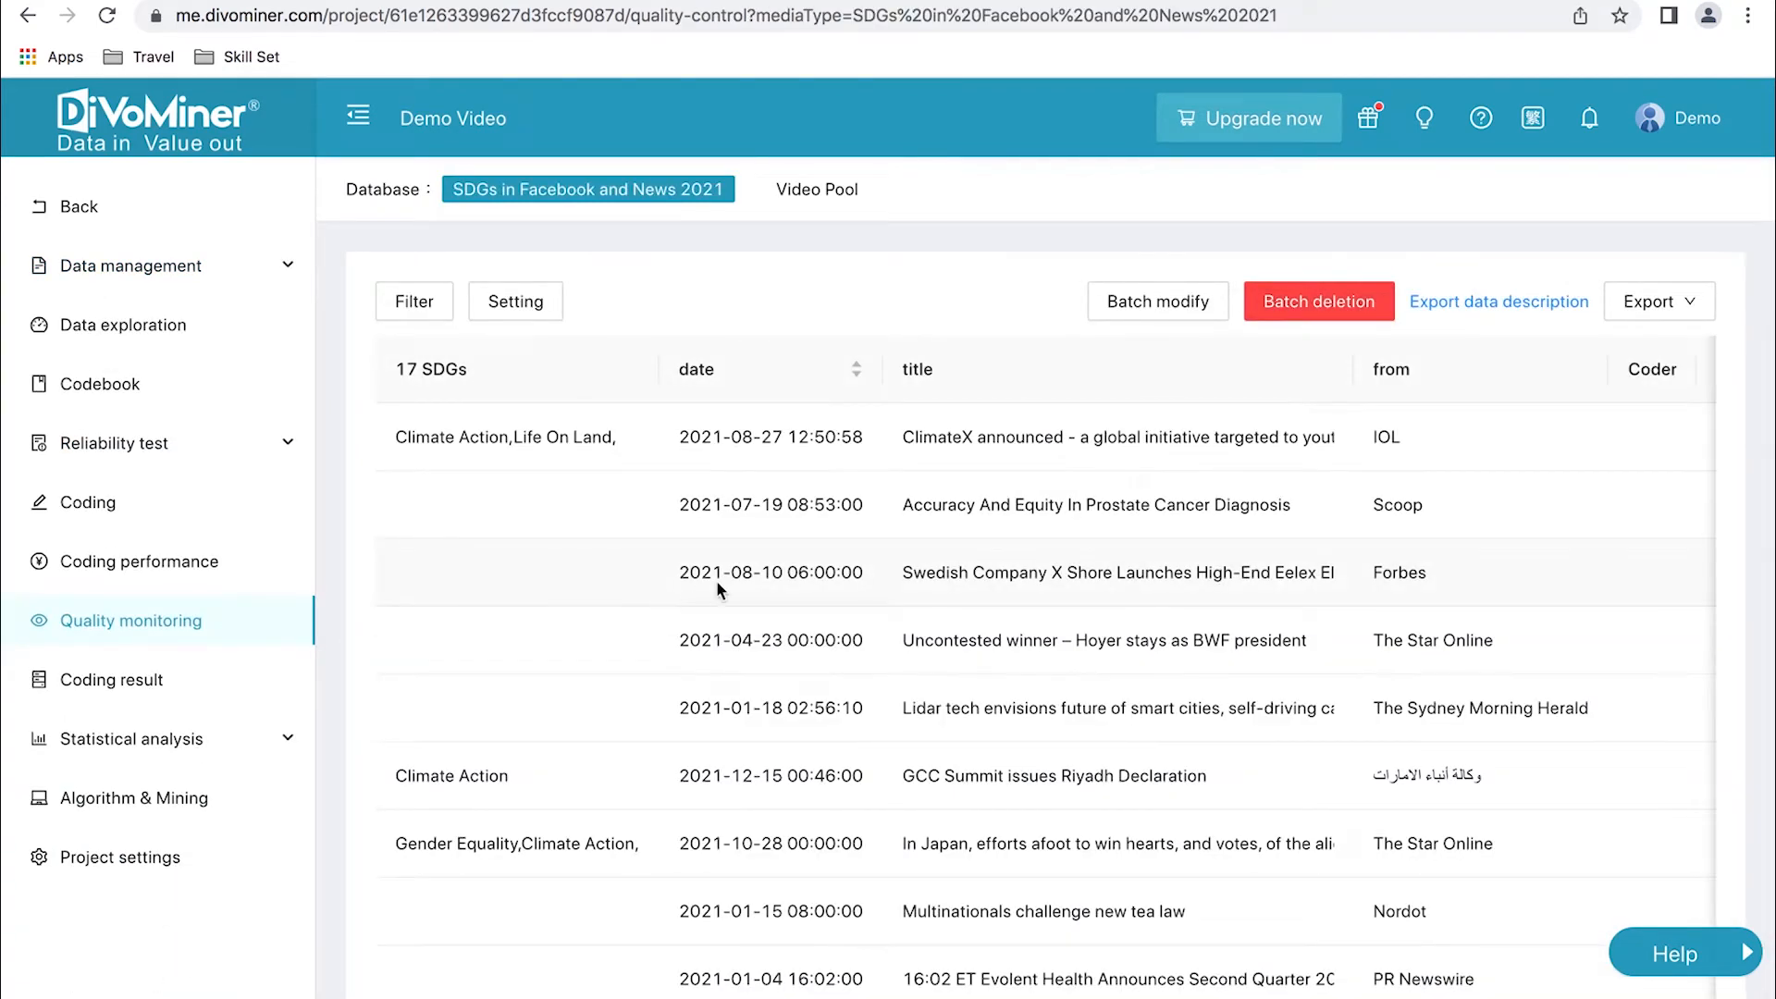
scroll(716, 579, down, 2)
scroll(717, 589, up, 2)
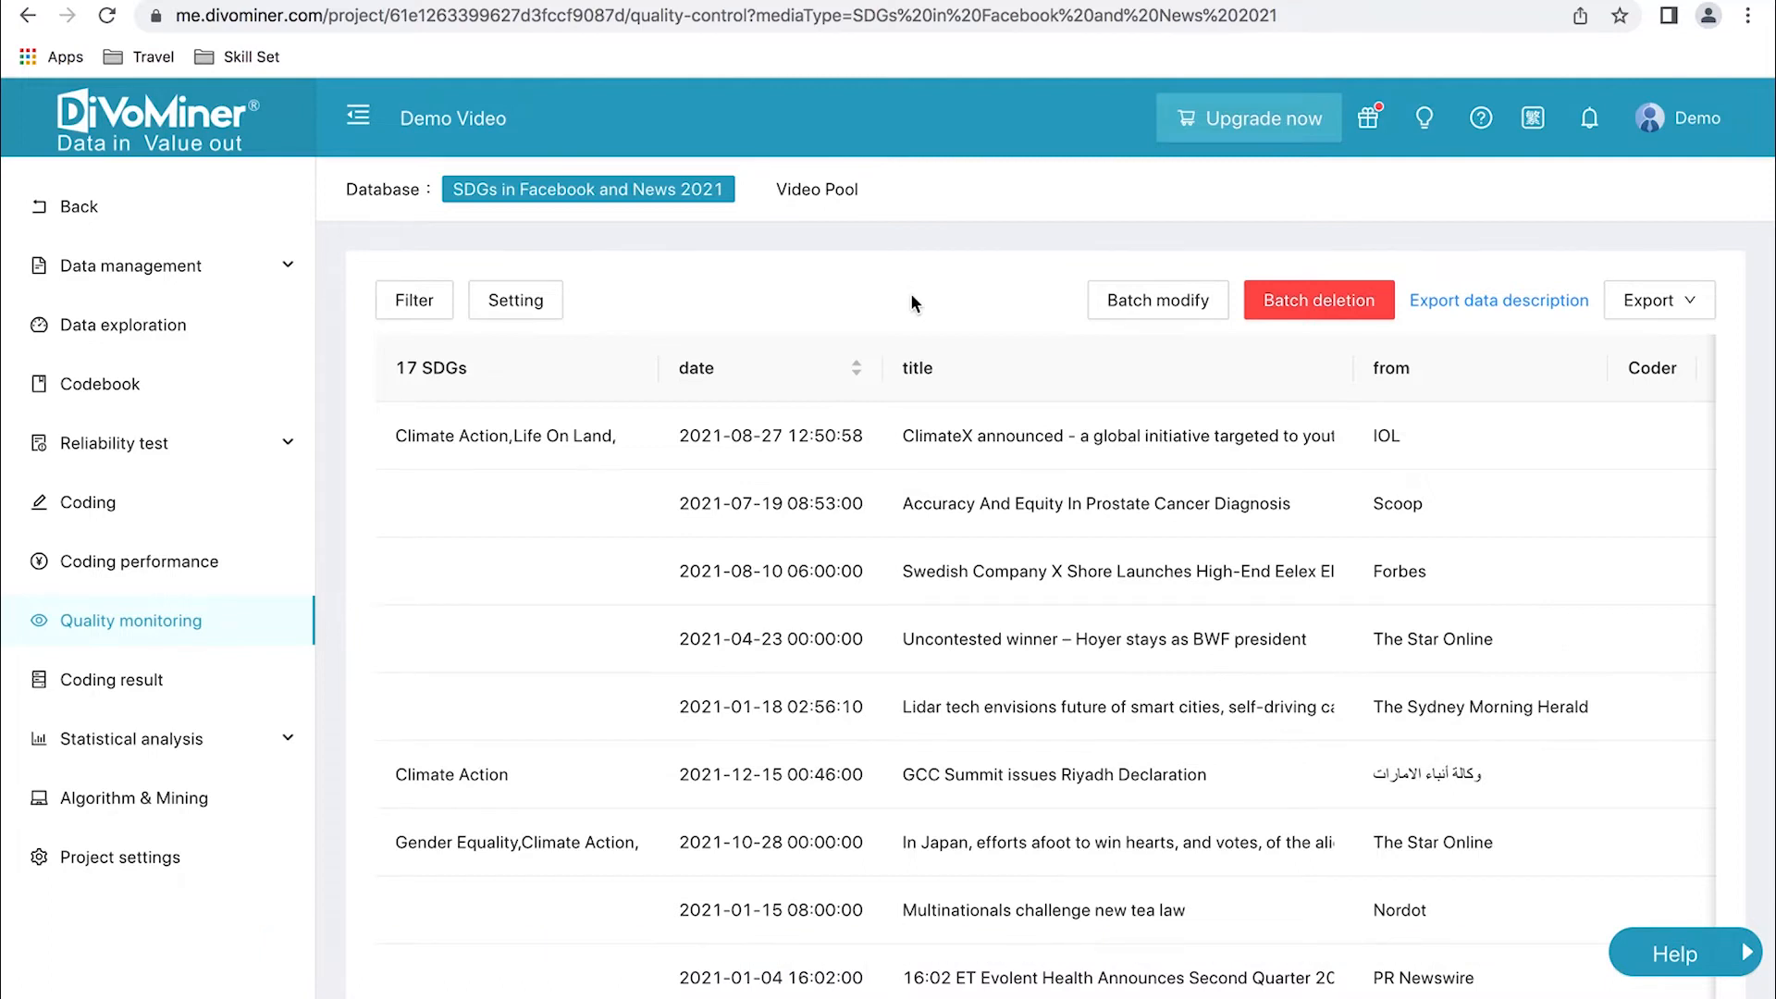
- Examine the 17 SDGs and Country of Origin questions in the codebook, and look at the article coding page
click(231, 398)
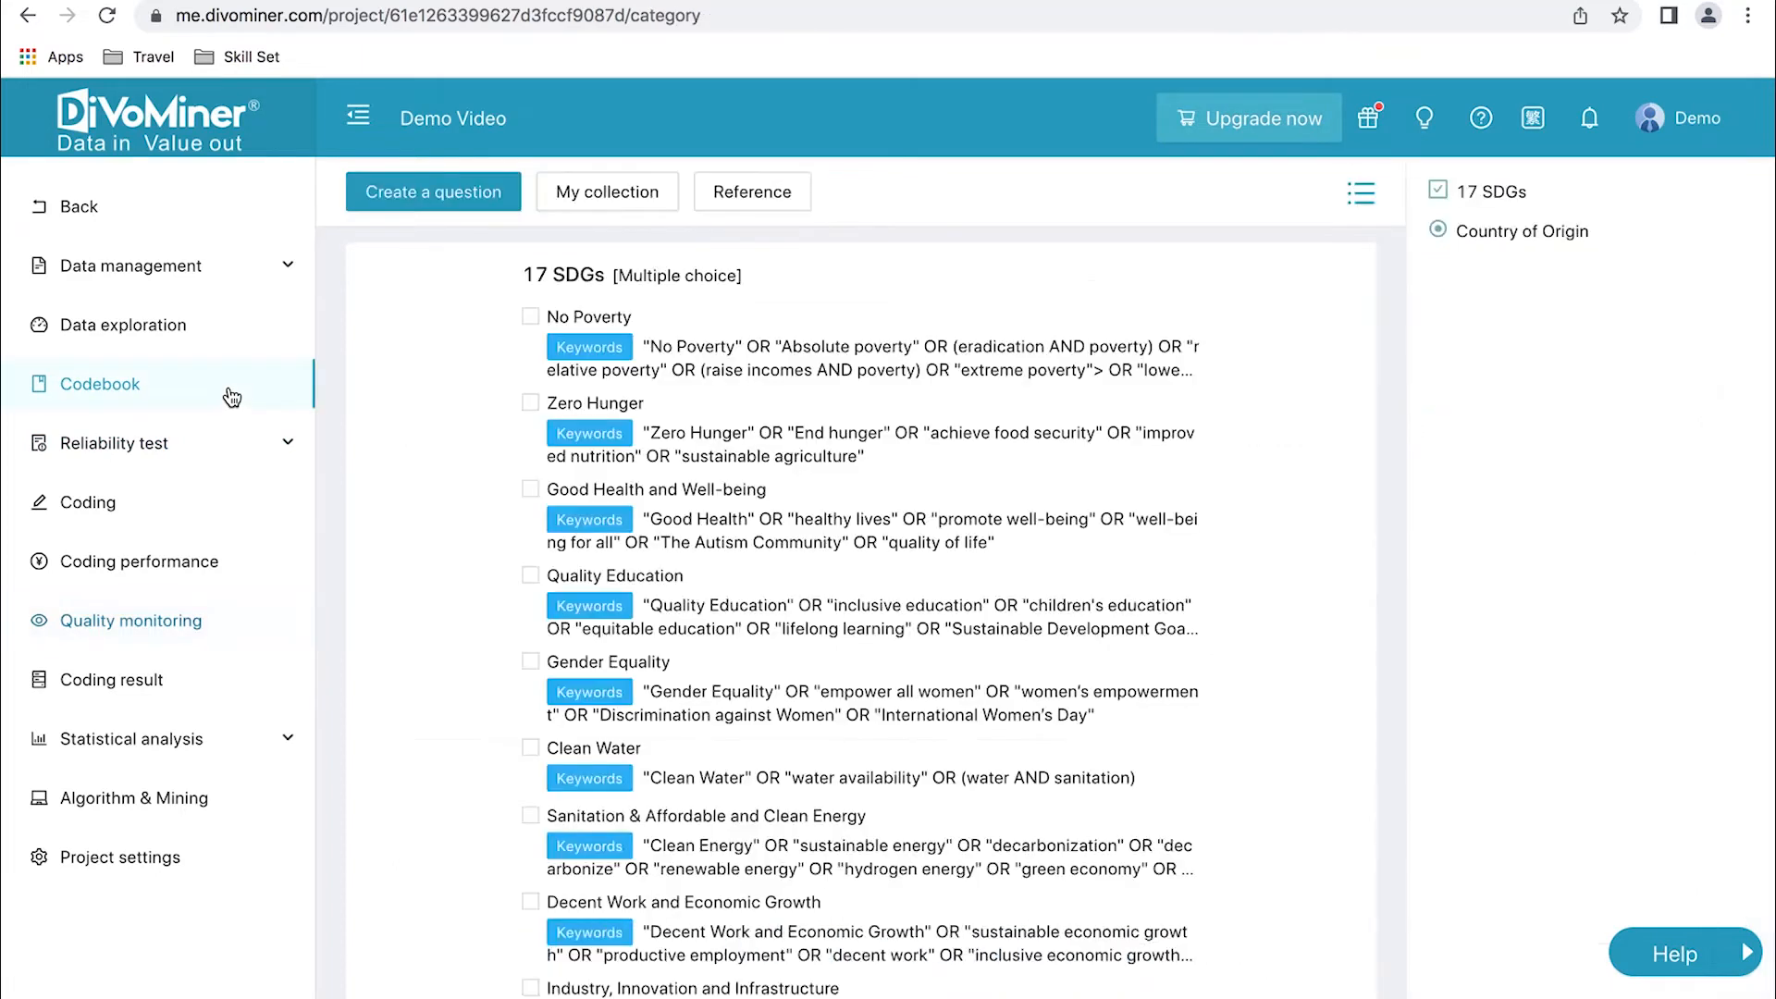
scroll(533, 558, down, 5)
scroll(531, 558, down, 6)
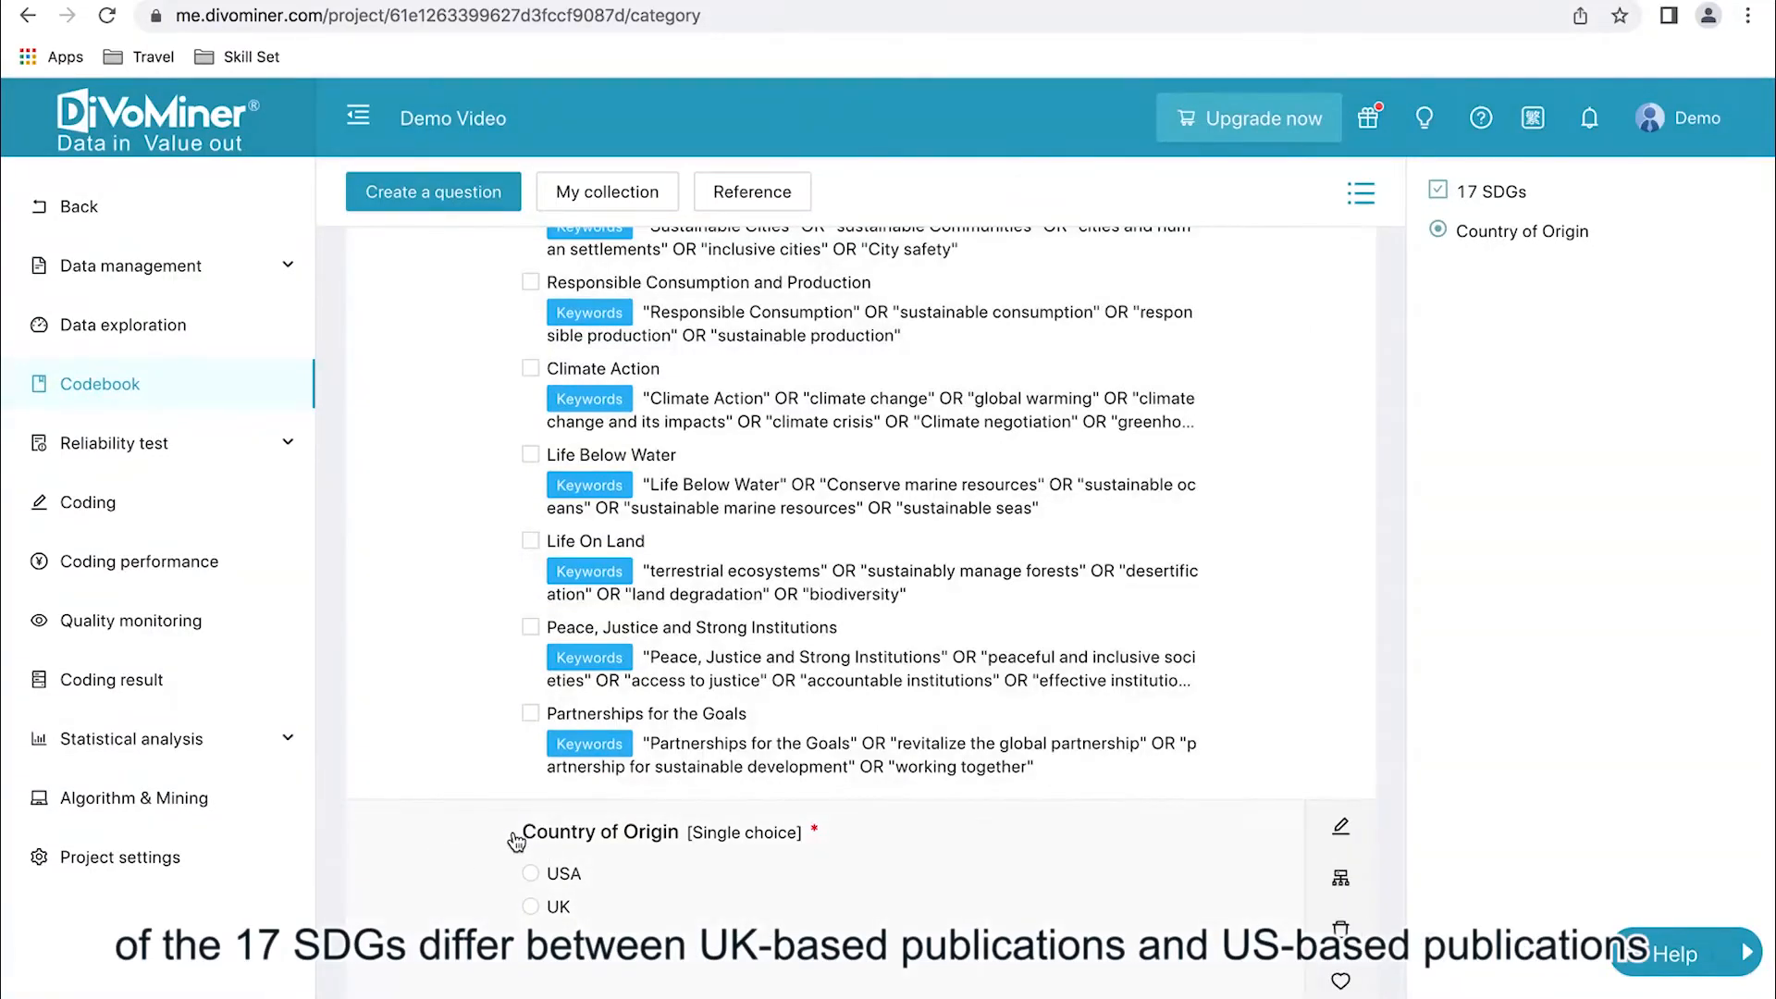
scroll(515, 841, up, 1)
scroll(515, 841, down, 1)
scroll(536, 870, up, 3)
scroll(537, 874, down, 2)
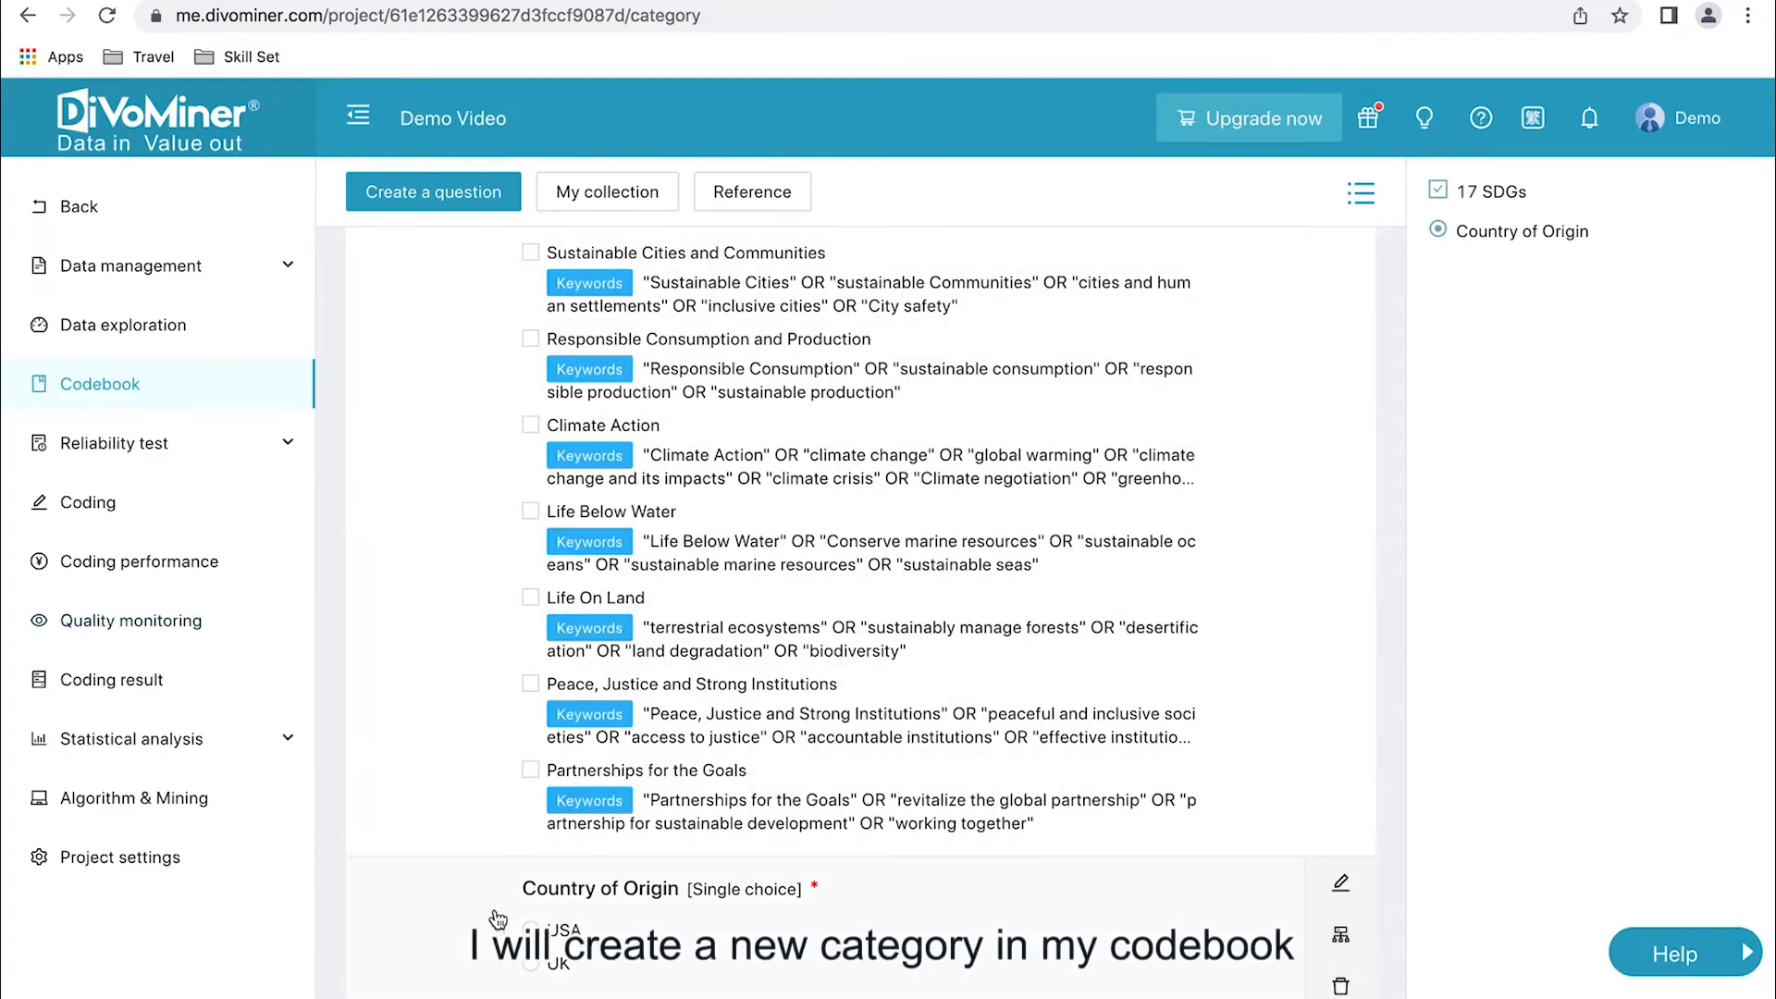
scroll(523, 959, down, 1)
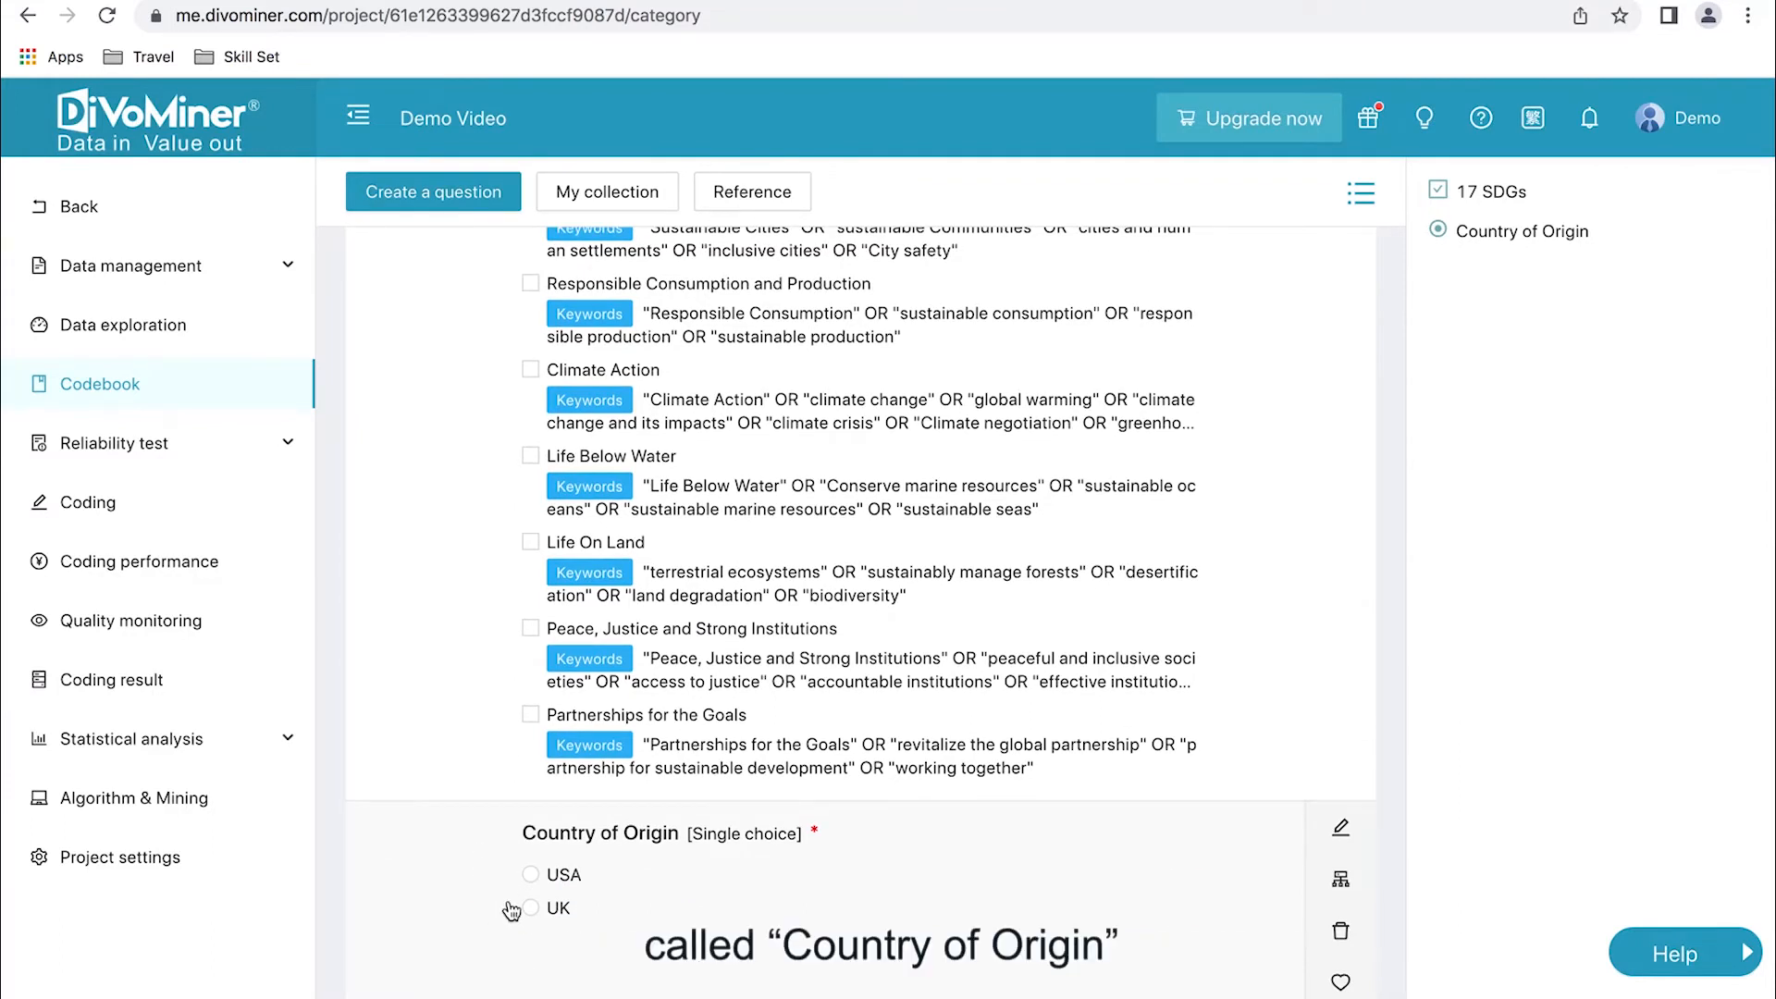
click(153, 502)
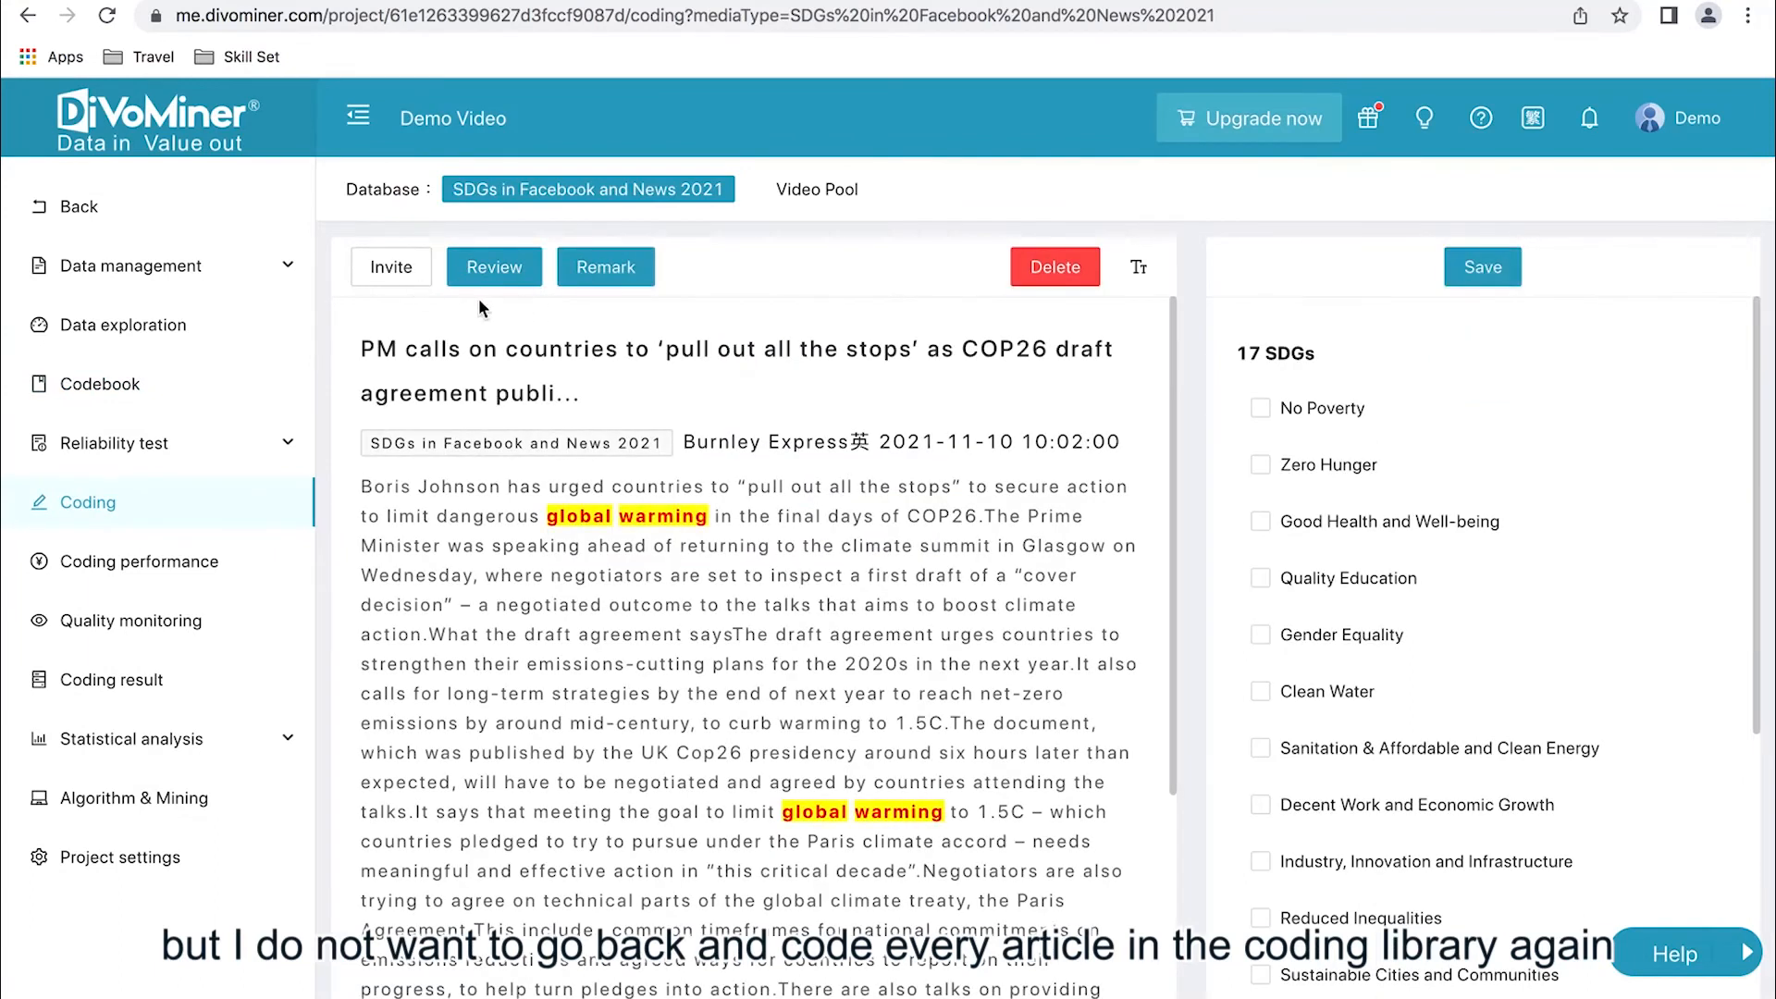
- Start a Quality monitoring data filter that meets any condition, with the custom variable from matching New York Times
click(213, 619)
click(414, 300)
click(823, 317)
click(688, 360)
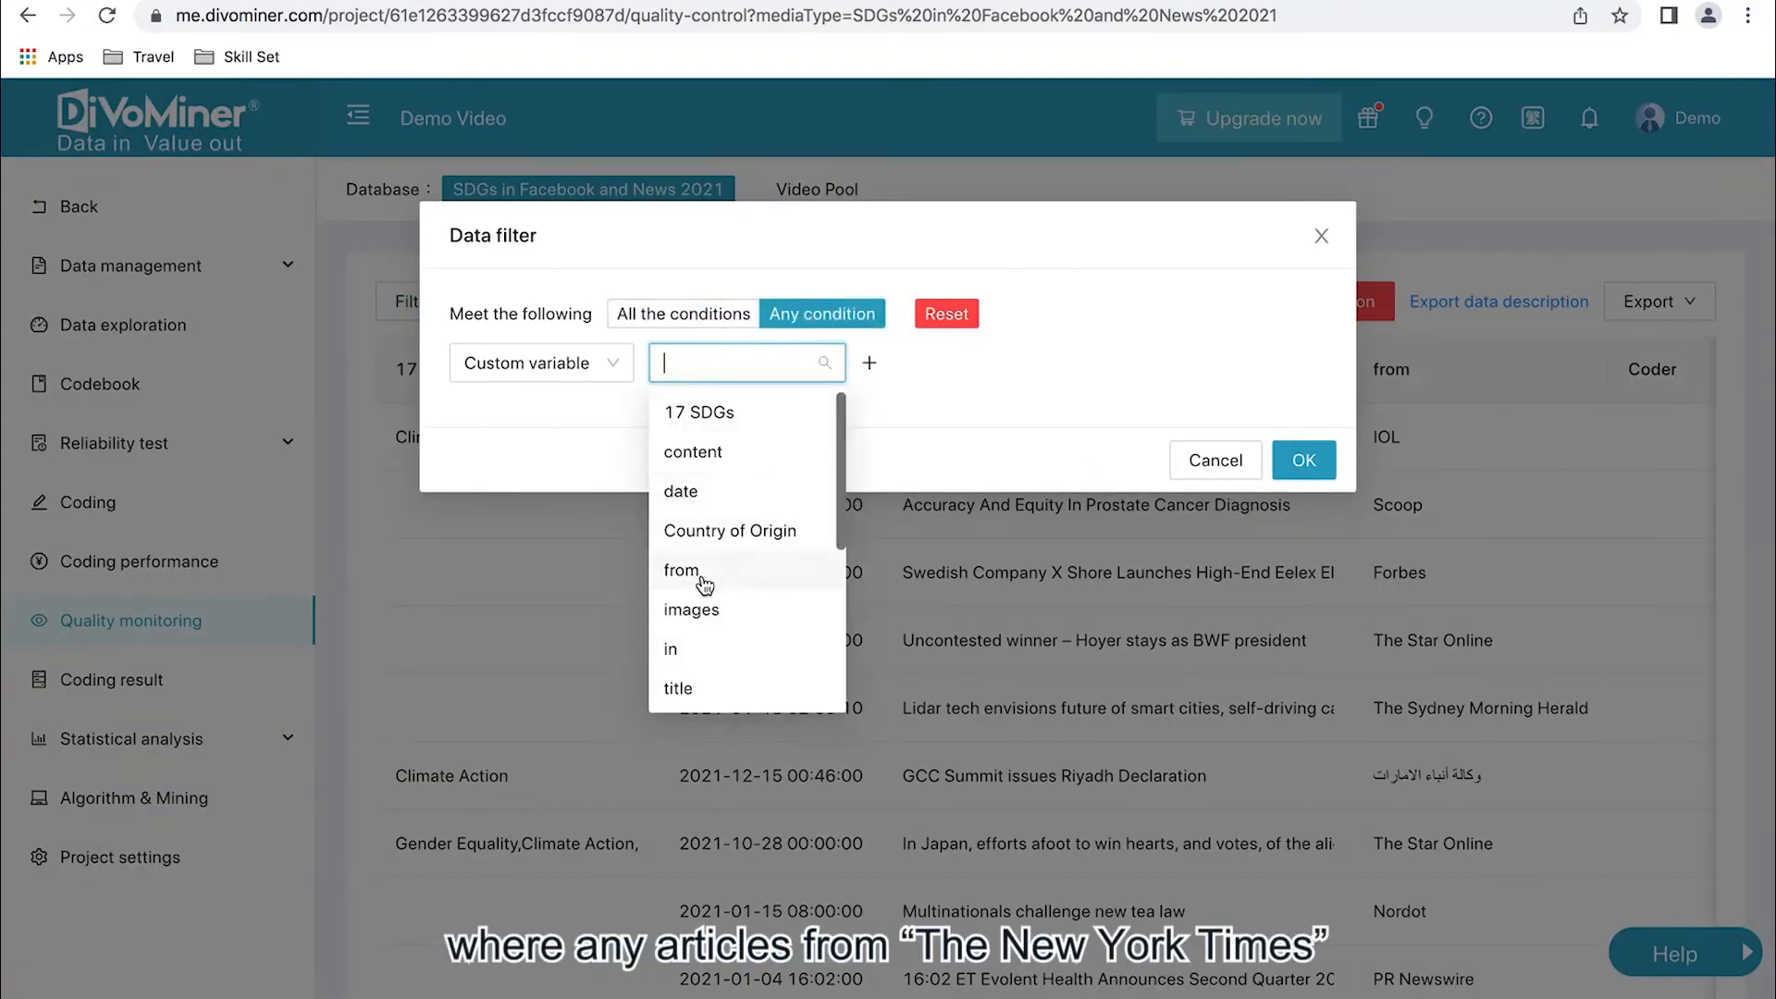
click(744, 574)
click(992, 361)
text(New York Times)
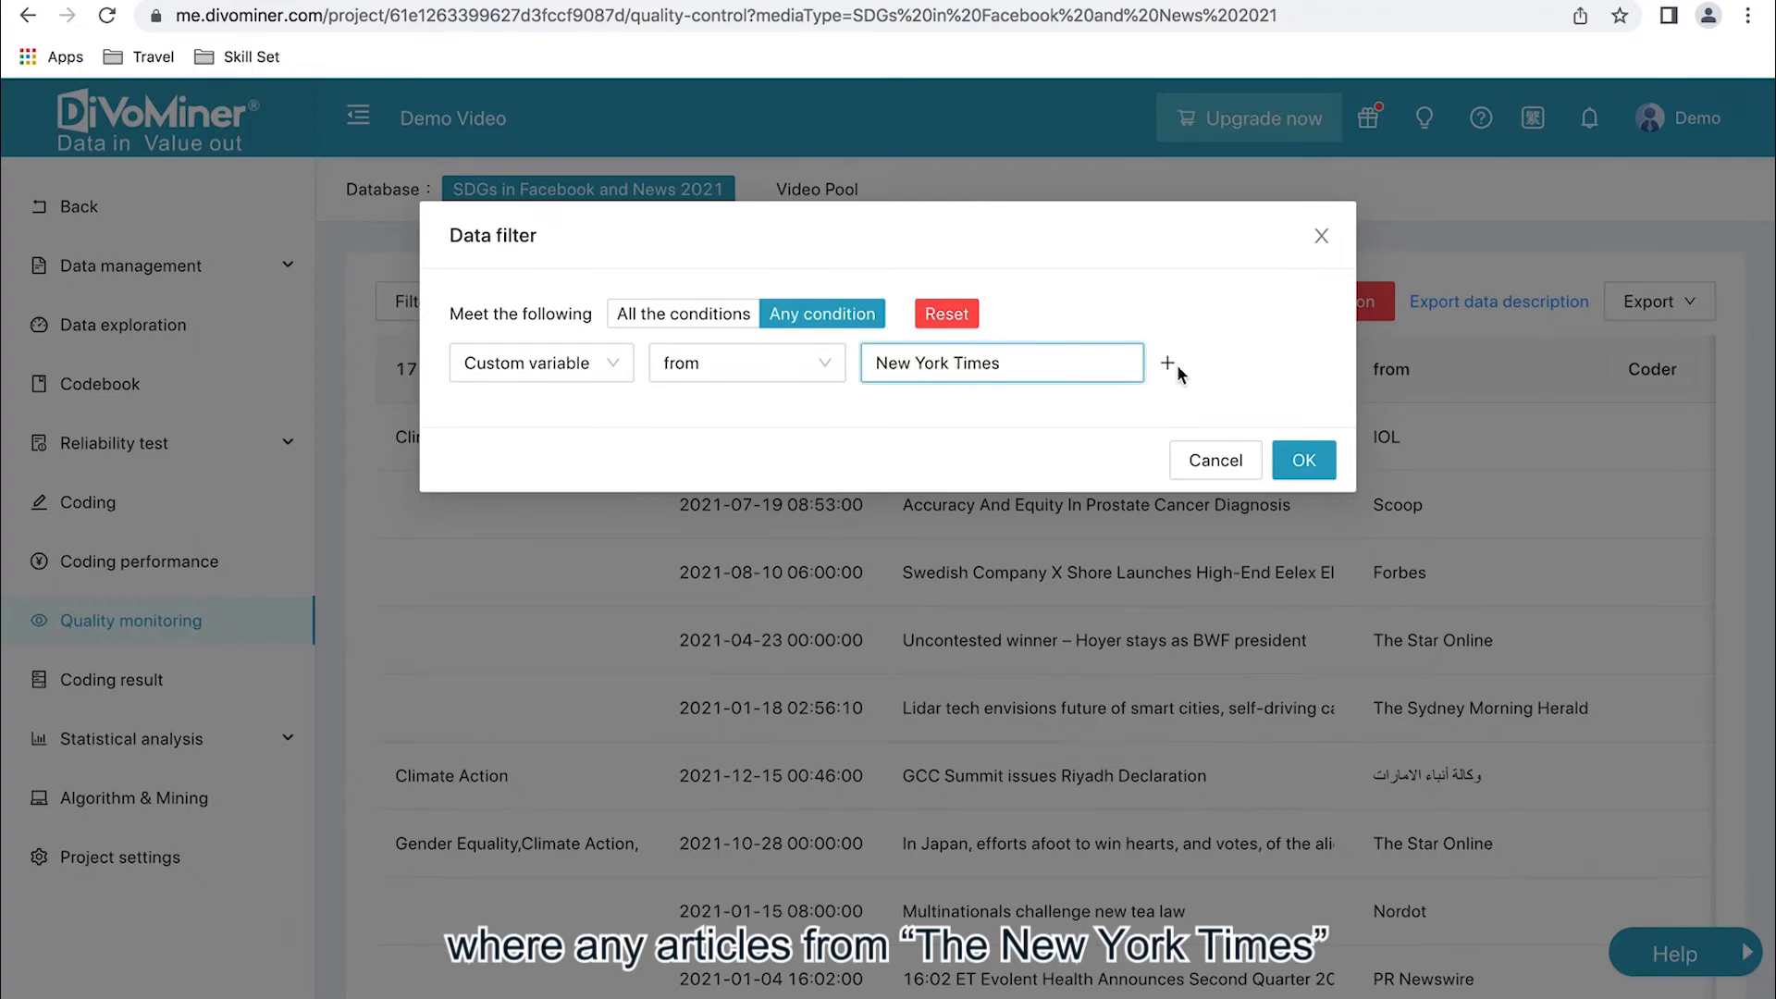
- Add a second filter condition with the custom variable from matching Washington Post, and apply the filter
click(1169, 363)
click(737, 416)
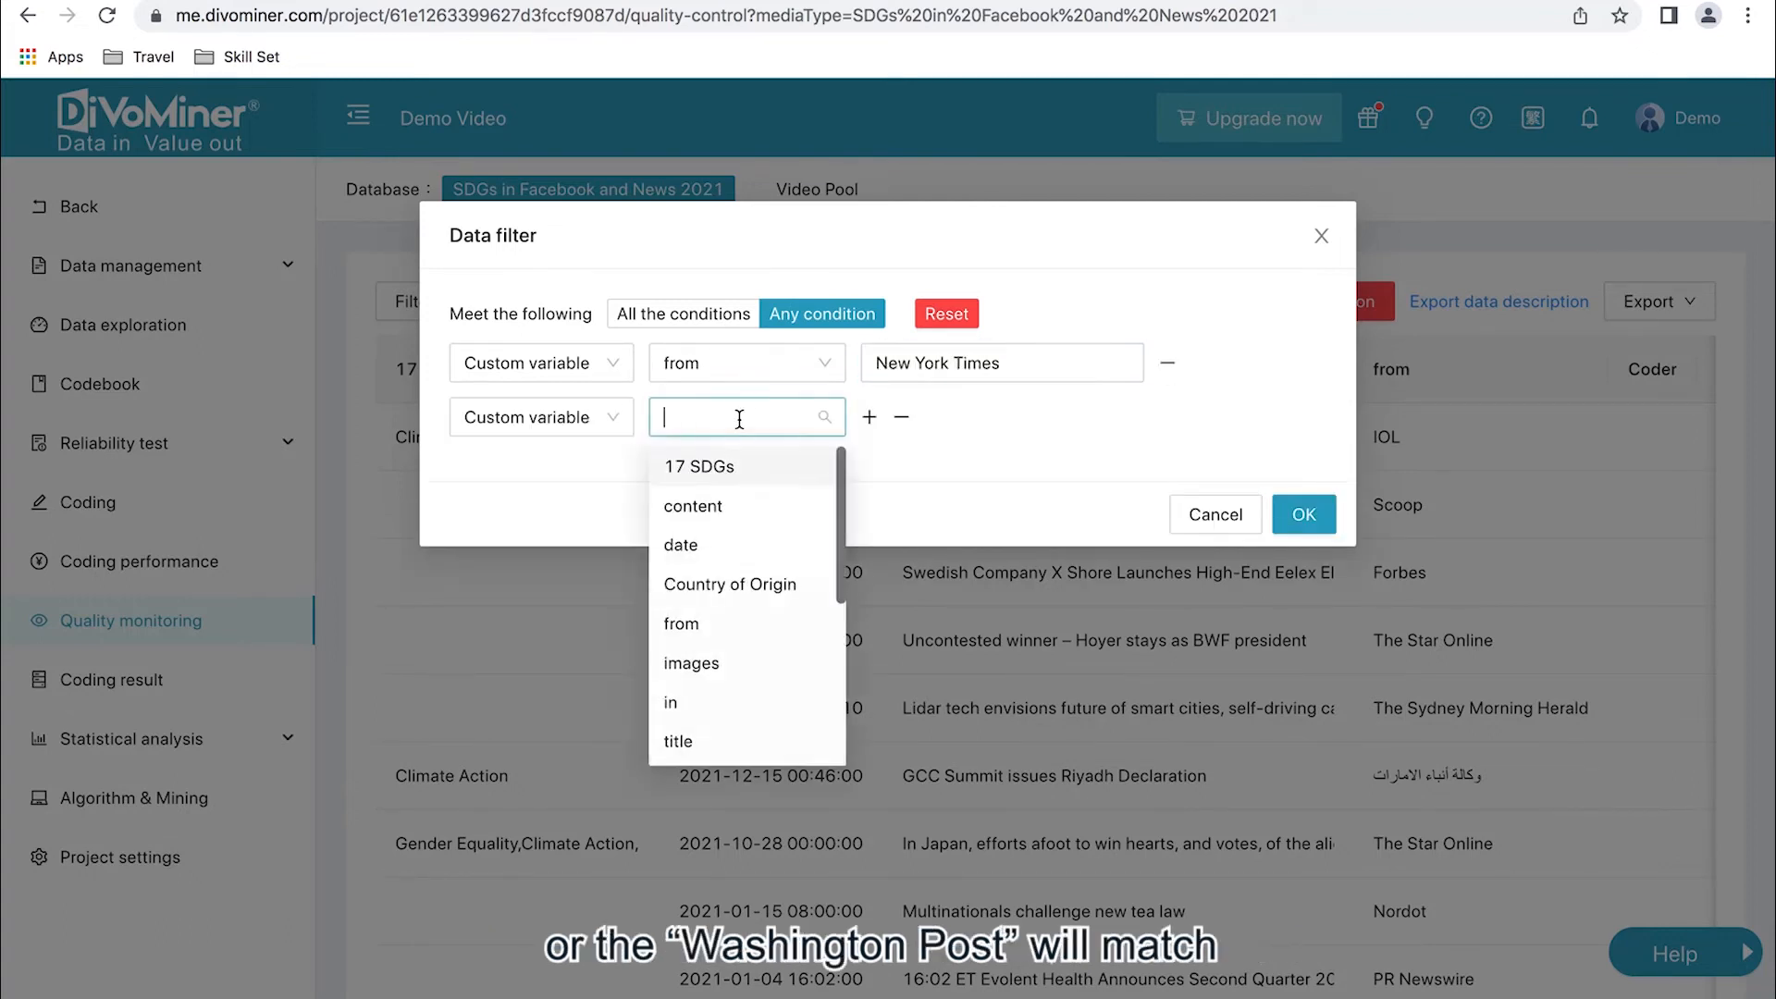
click(709, 638)
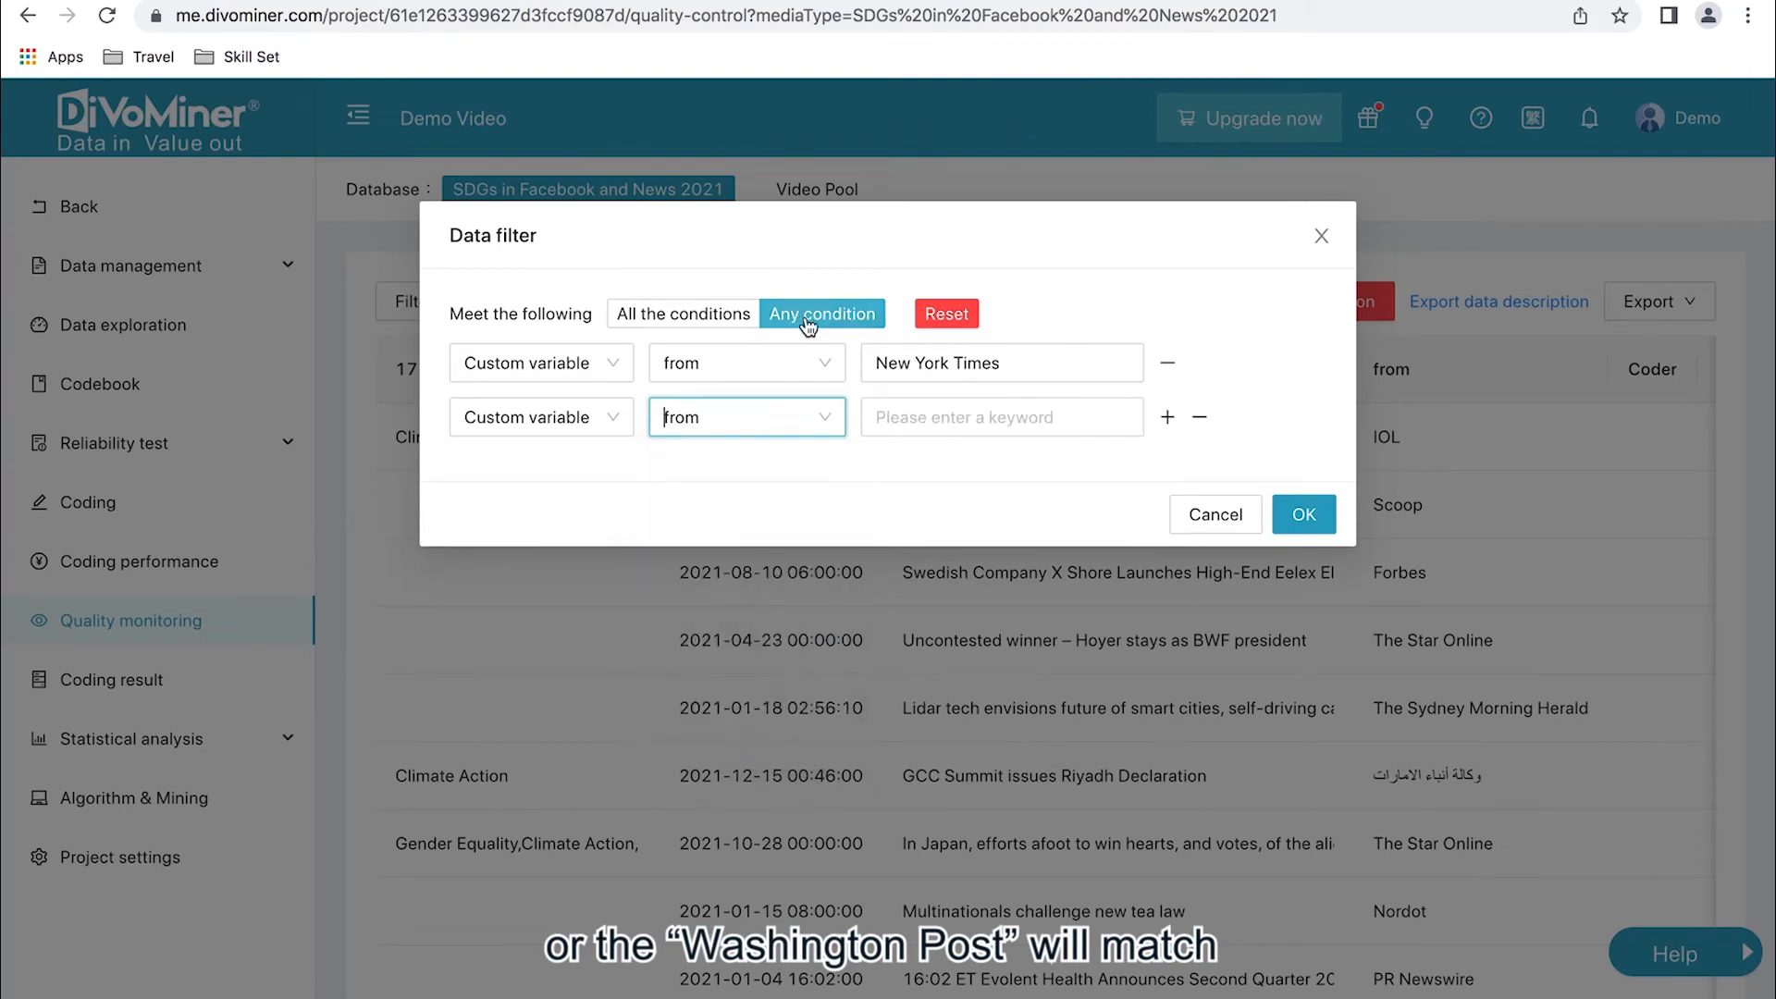
click(911, 413)
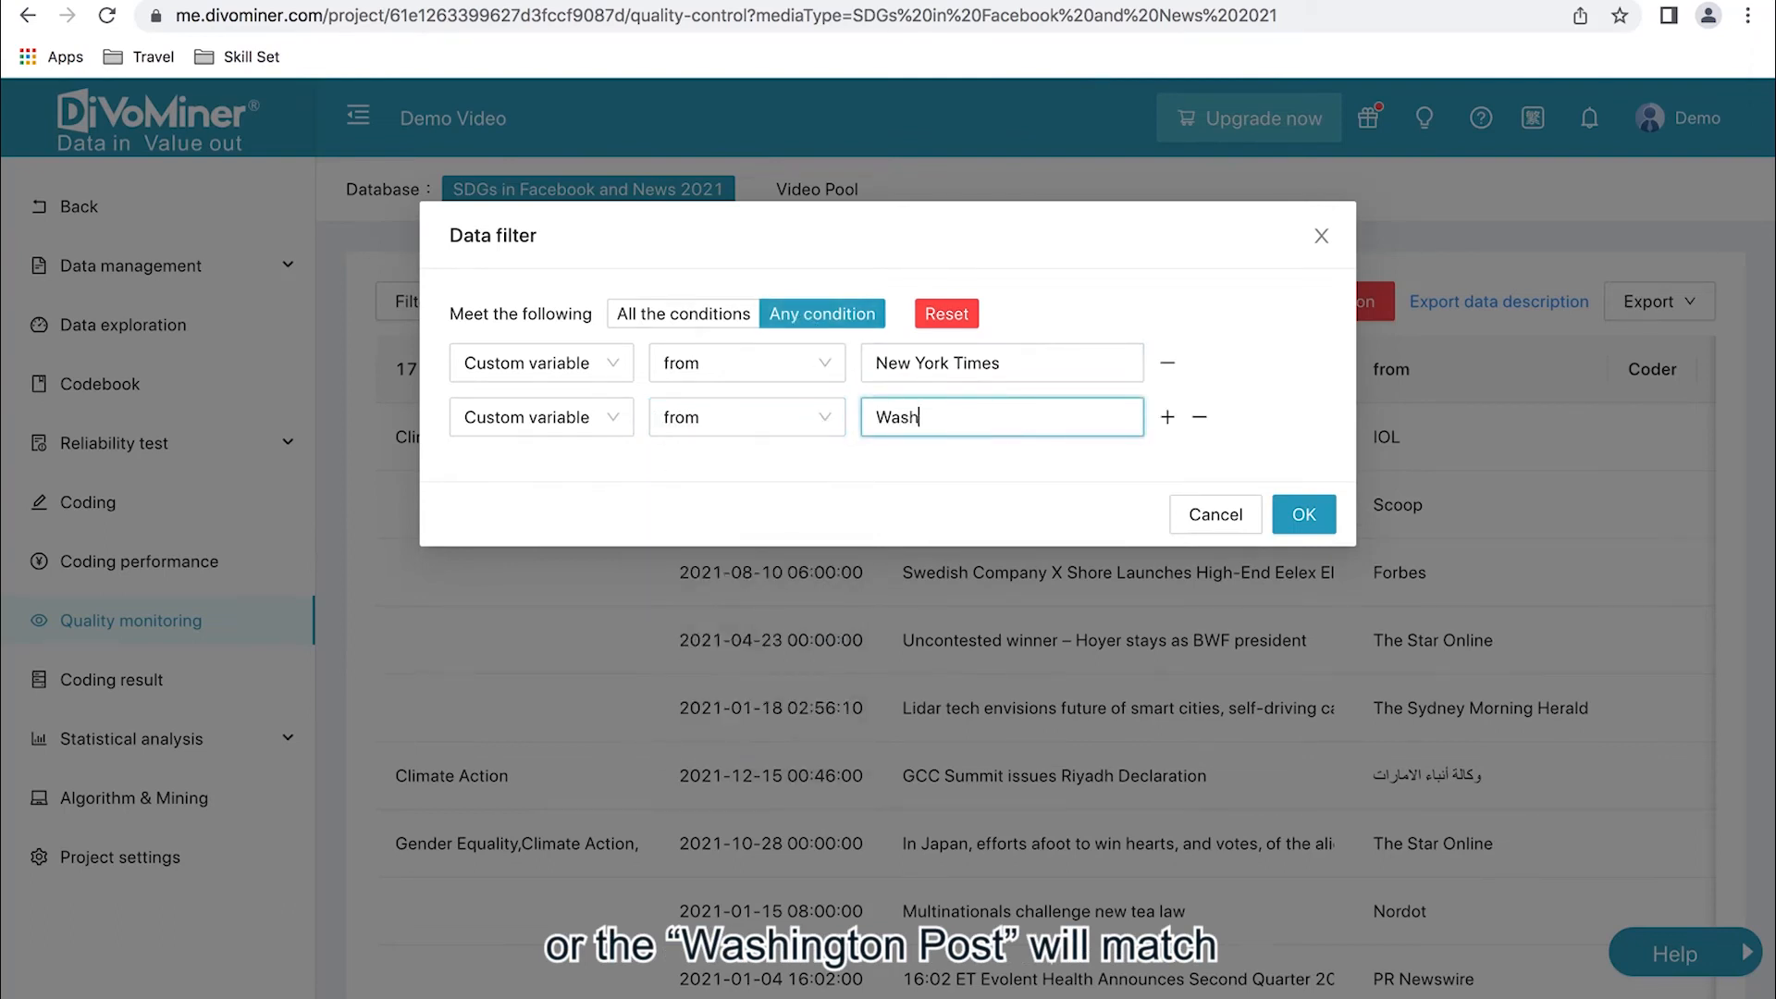
click(1303, 514)
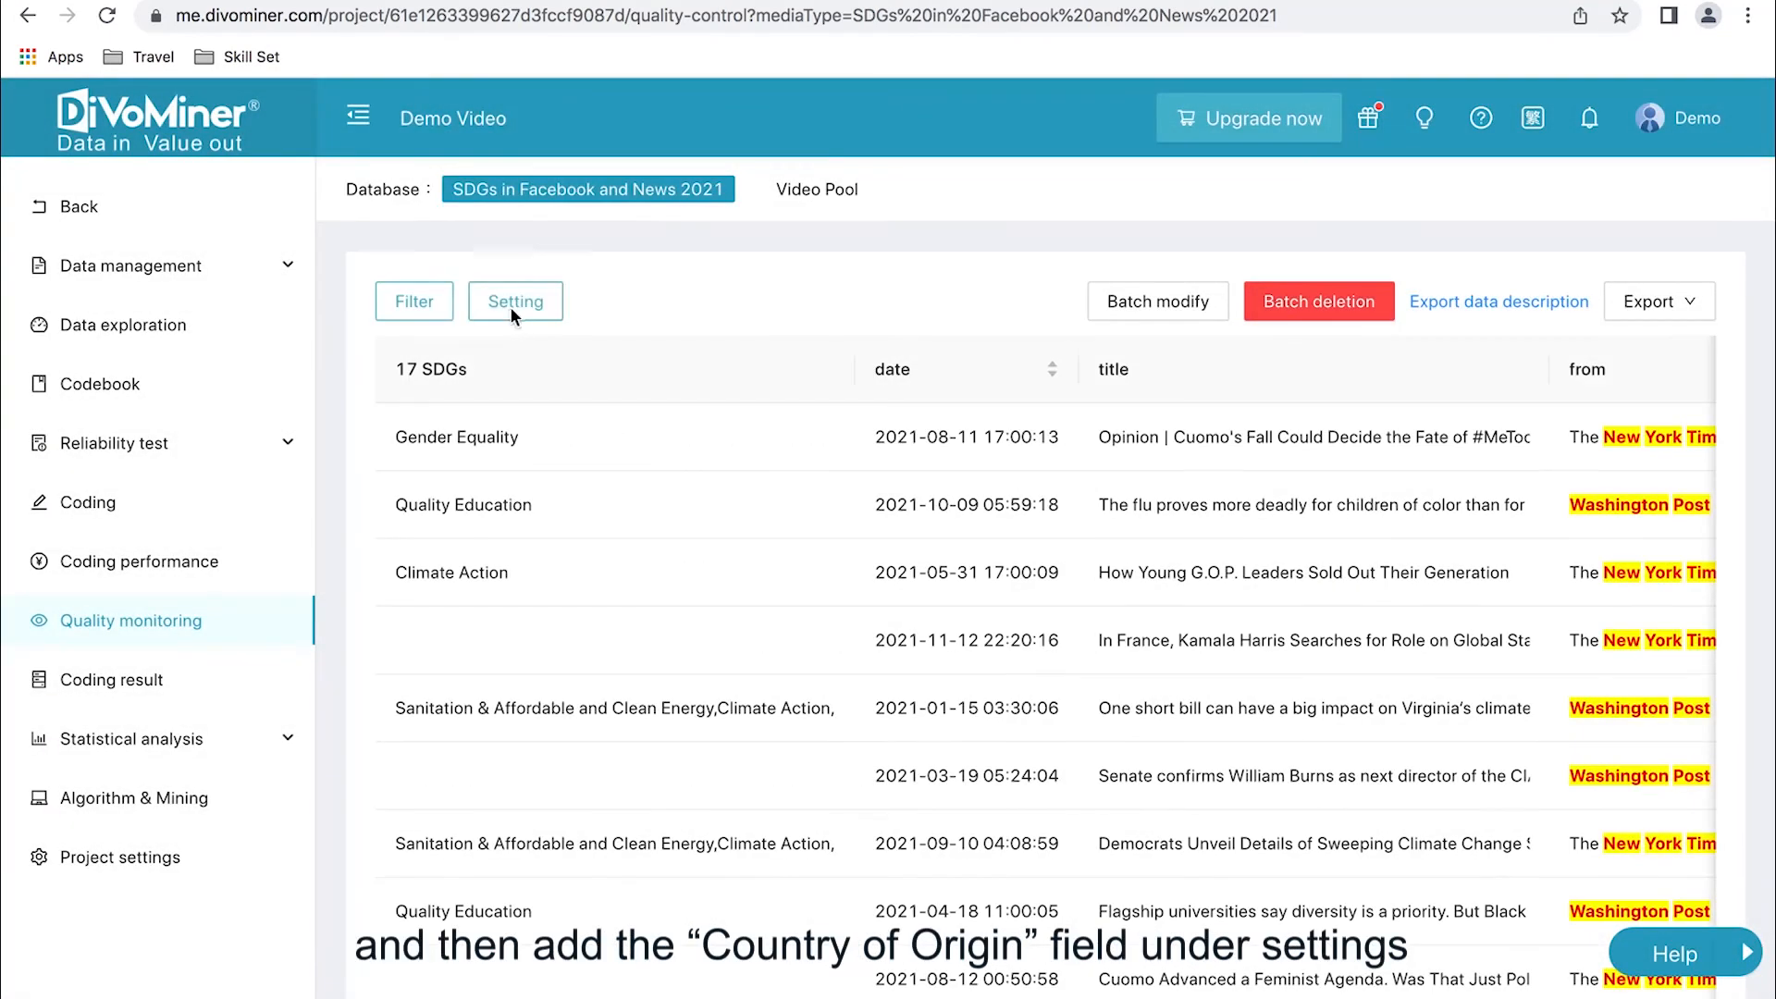
- Add the Country of Origin field to the table's displayed columns and check that column in the filtered records
click(511, 313)
click(606, 630)
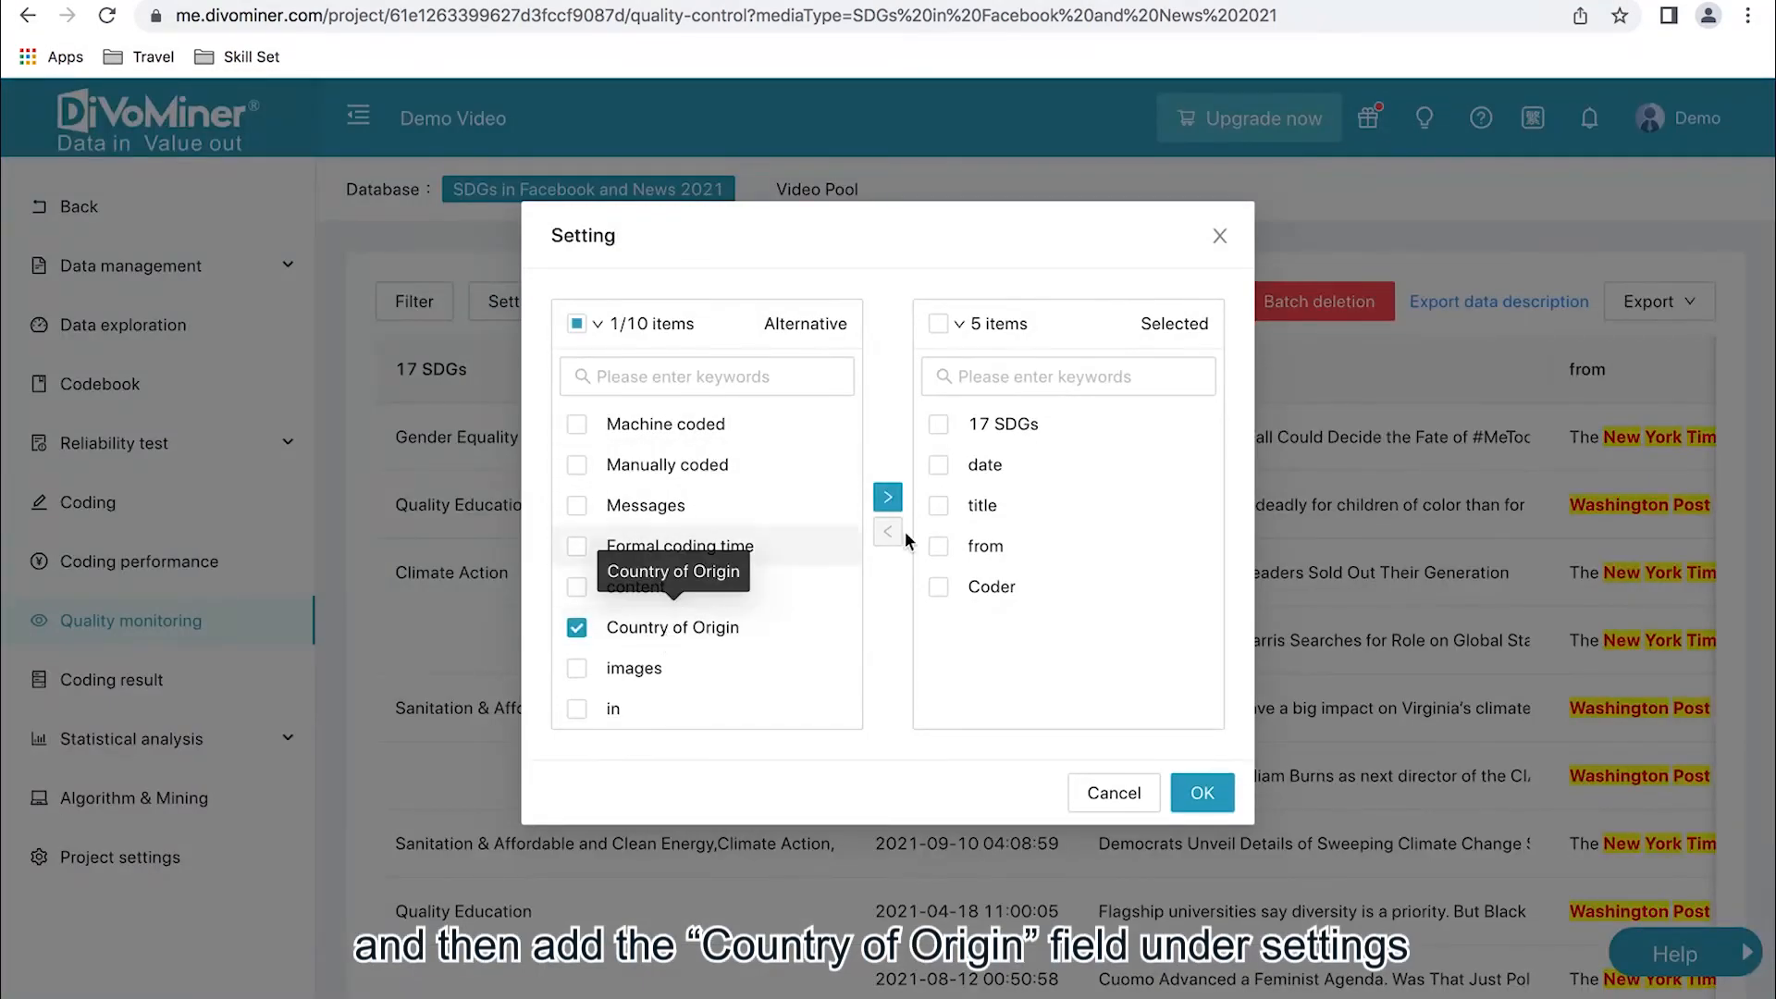
click(887, 497)
click(1197, 793)
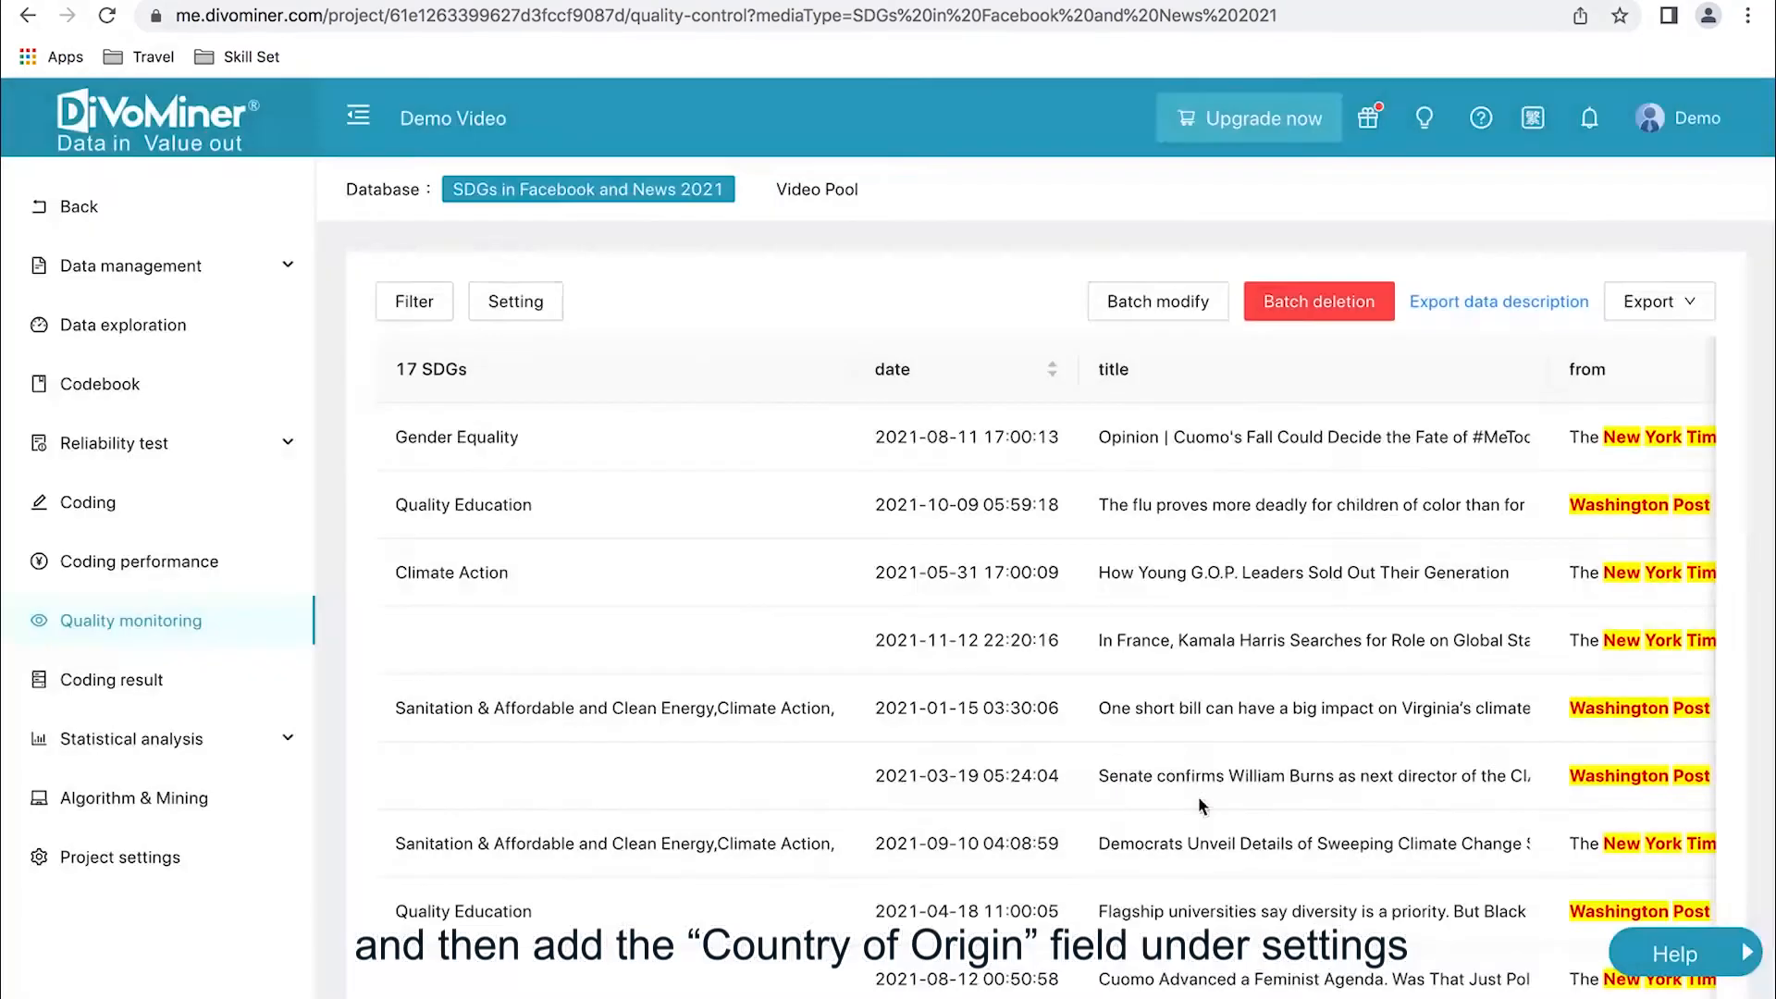
scroll(505, 520, down, 2)
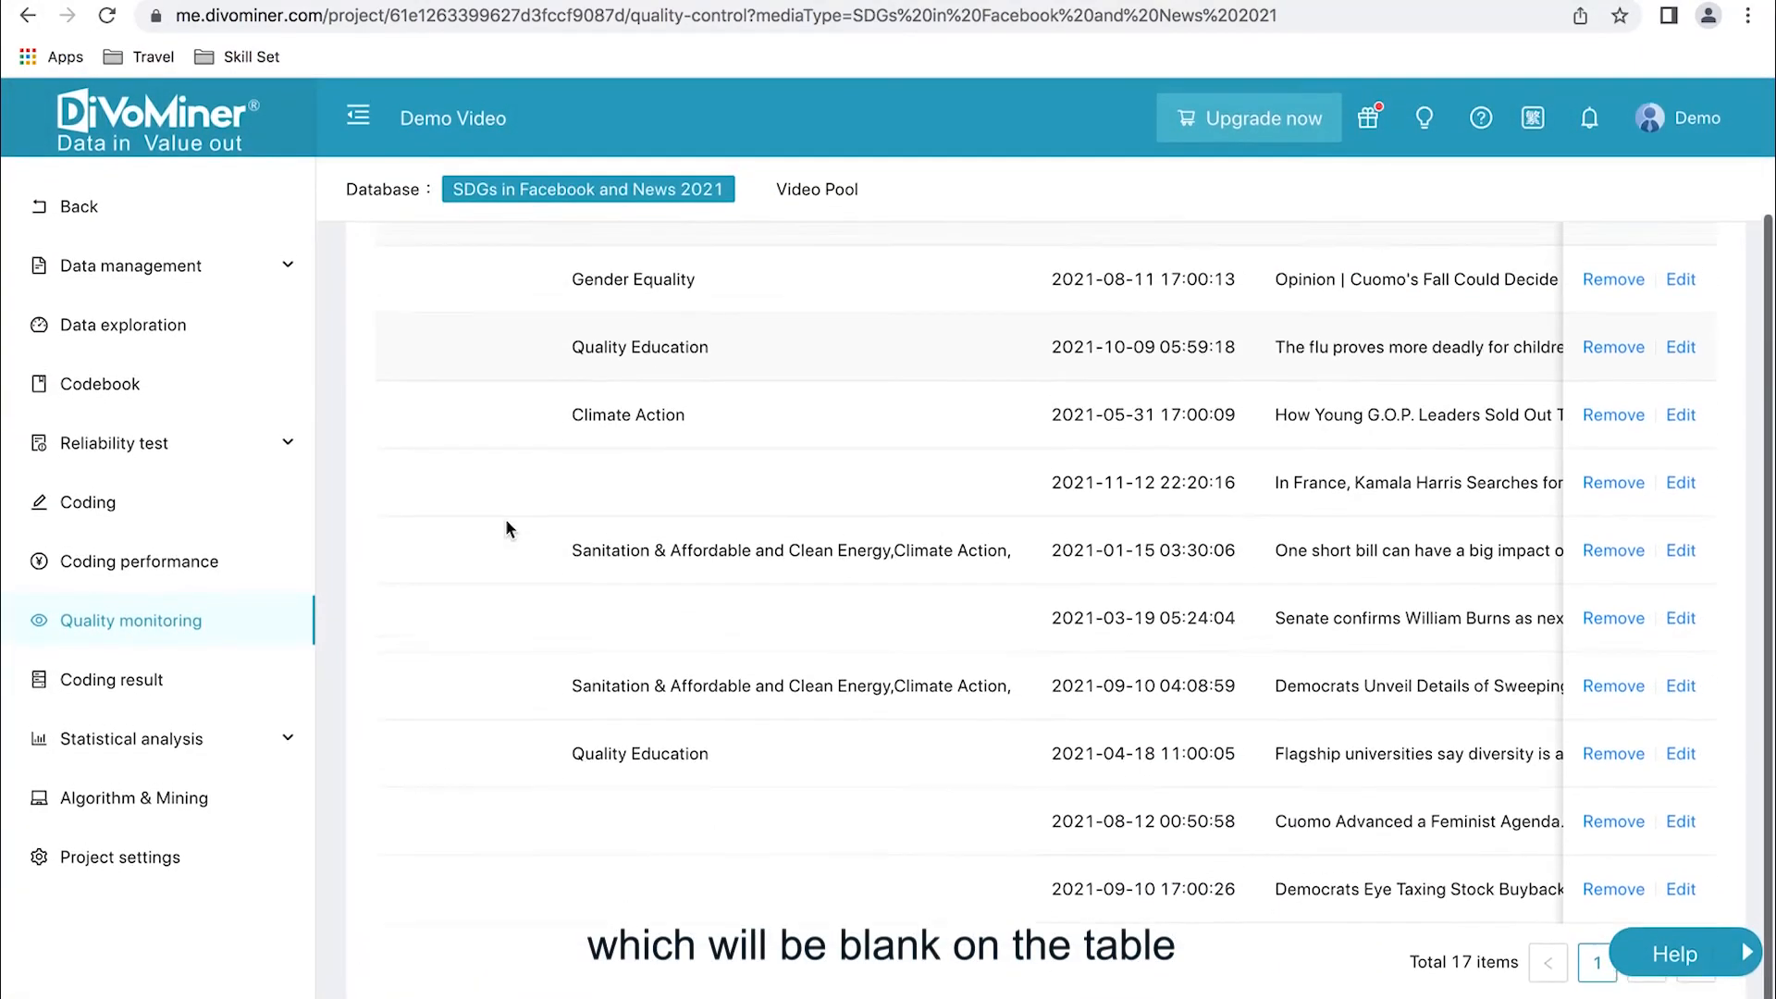
scroll(507, 528, up, 1)
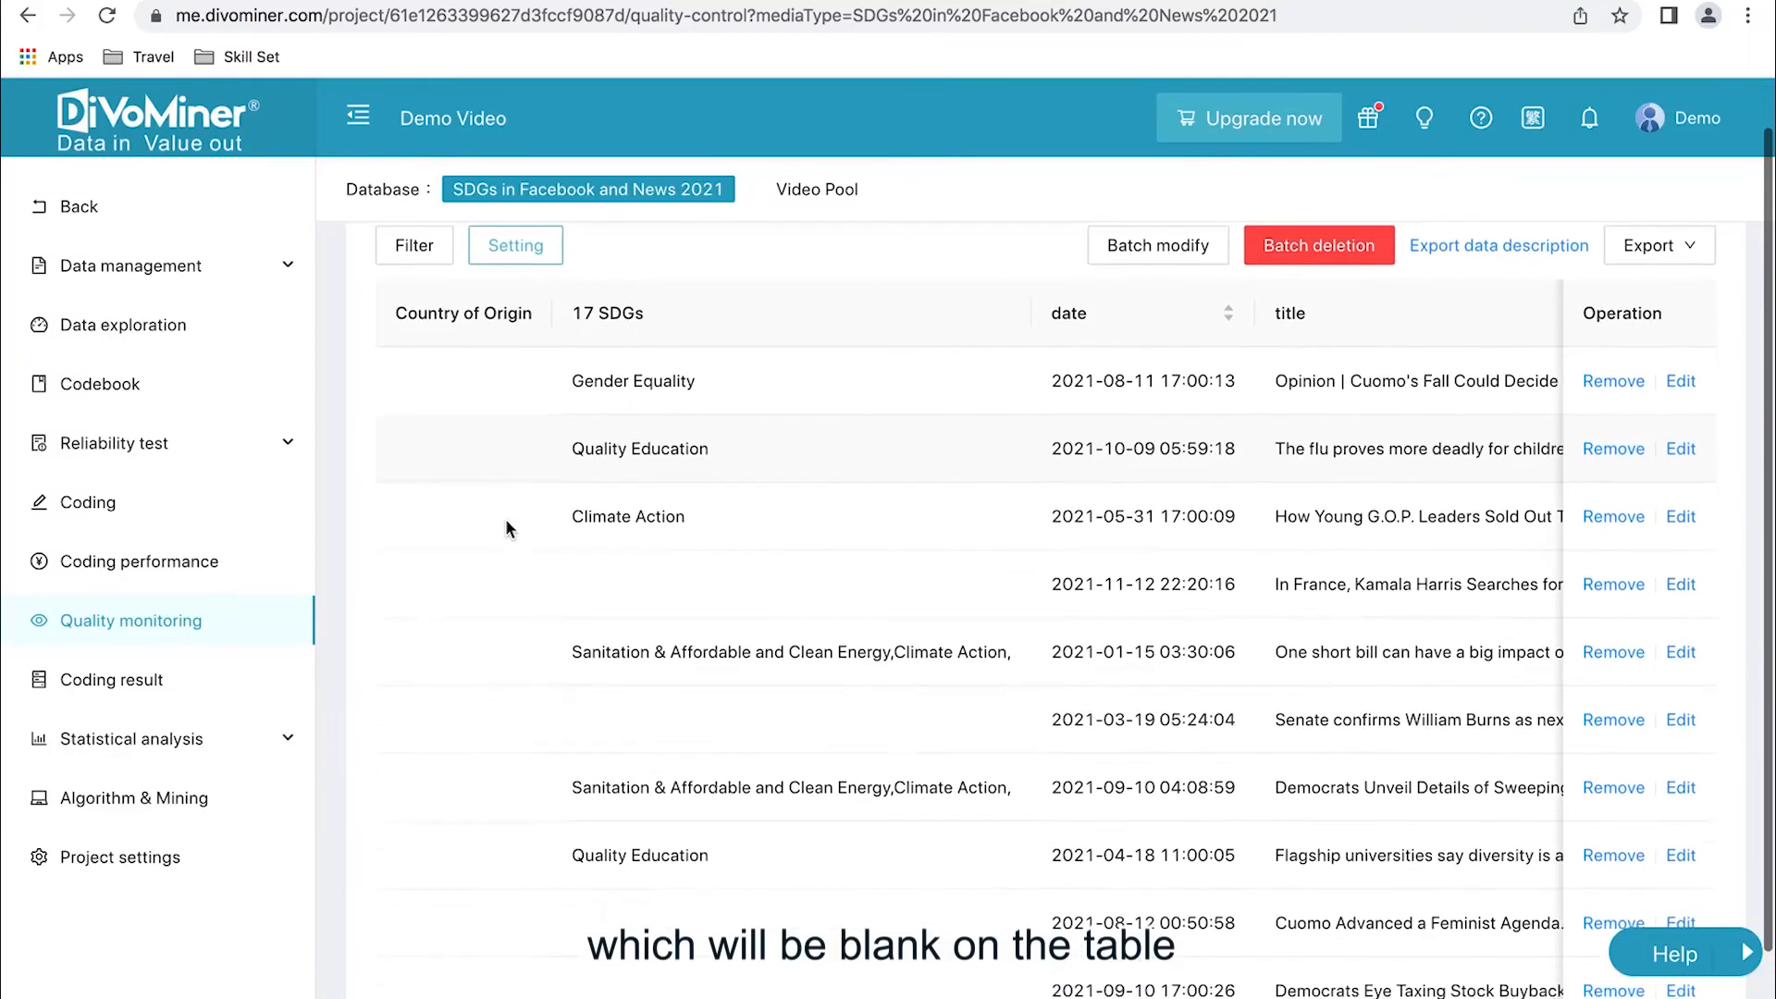
scroll(506, 520, up, 1)
scroll(506, 521, down, 1)
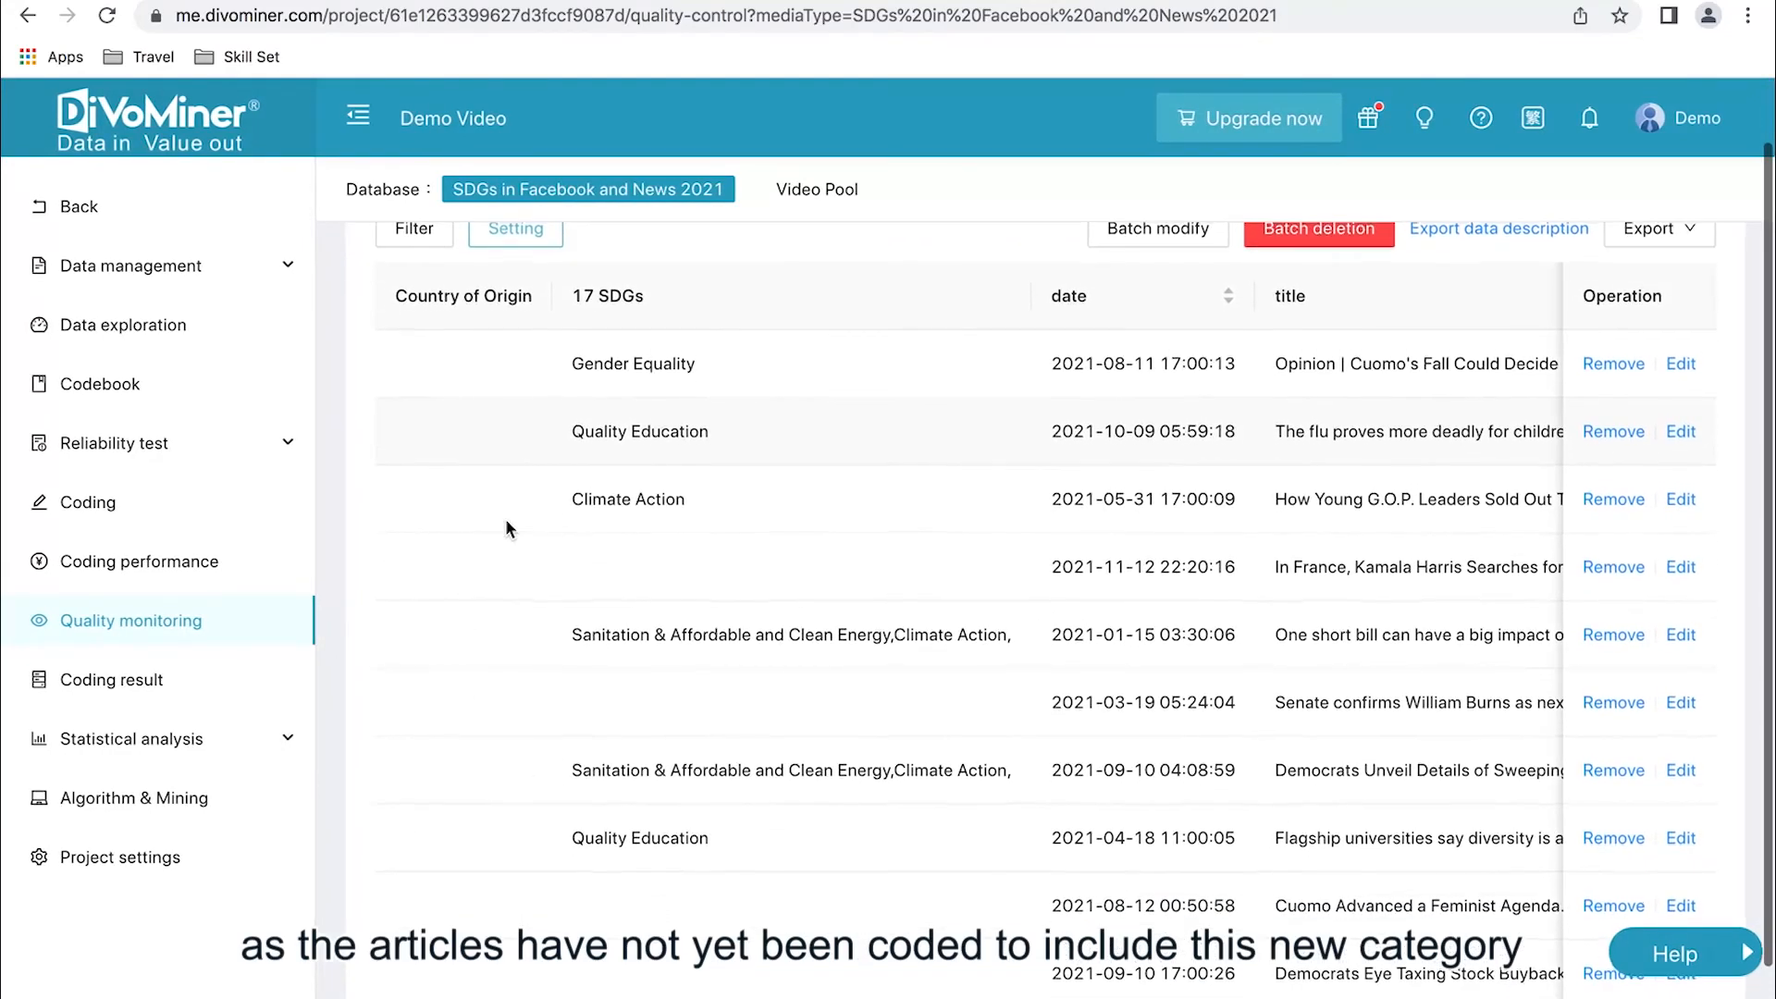
scroll(505, 529, up, 1)
- Batch modify the filtered New York Times and Washington Post records, setting Country of Origin to USA, and confirm the change
click(1148, 279)
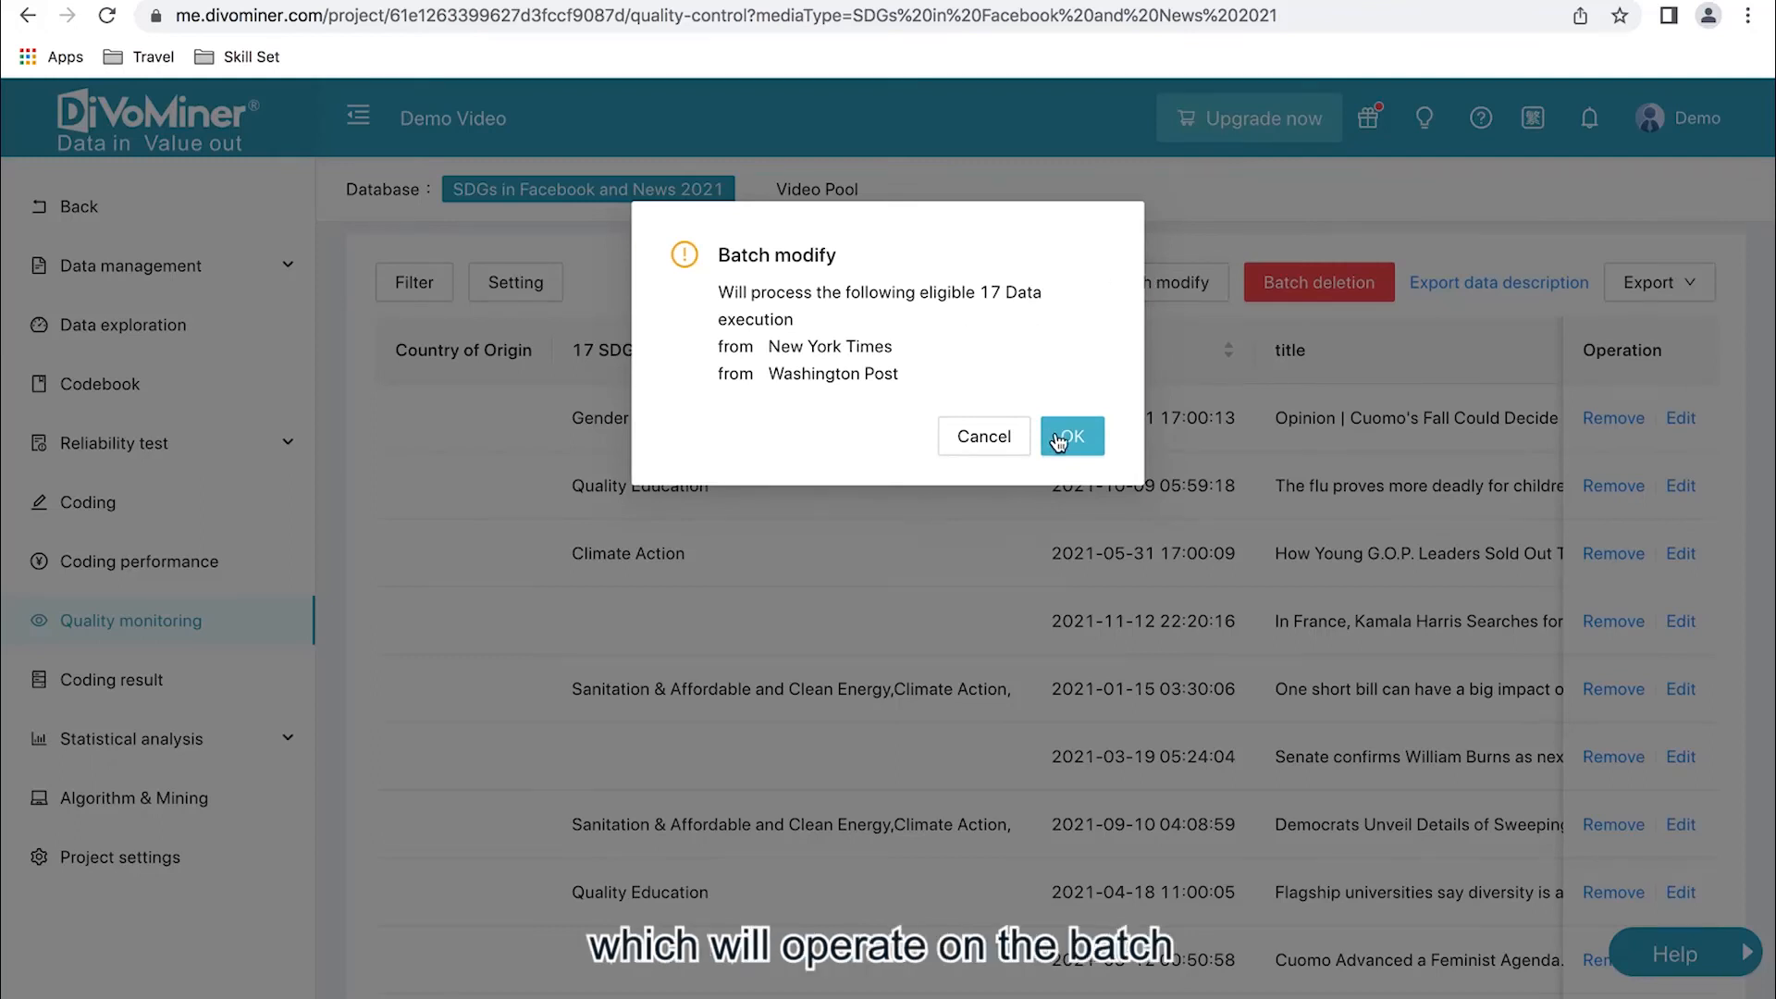
click(1056, 437)
click(708, 363)
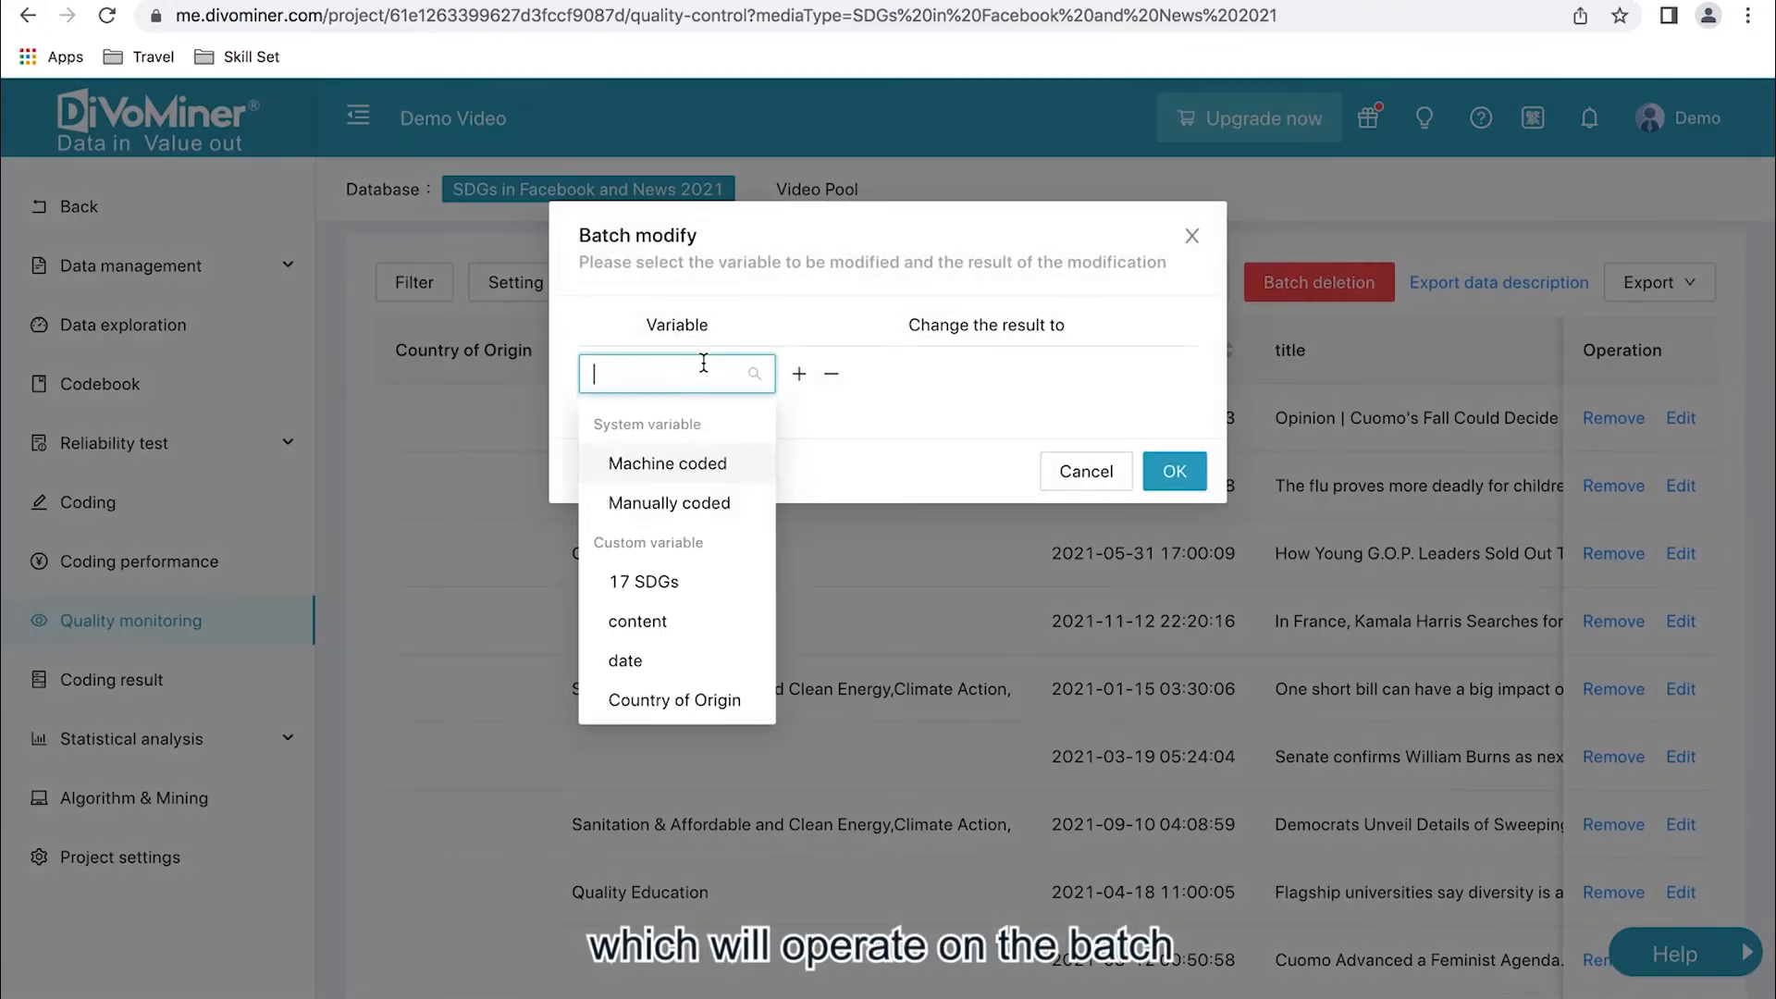
click(666, 698)
click(948, 374)
click(911, 426)
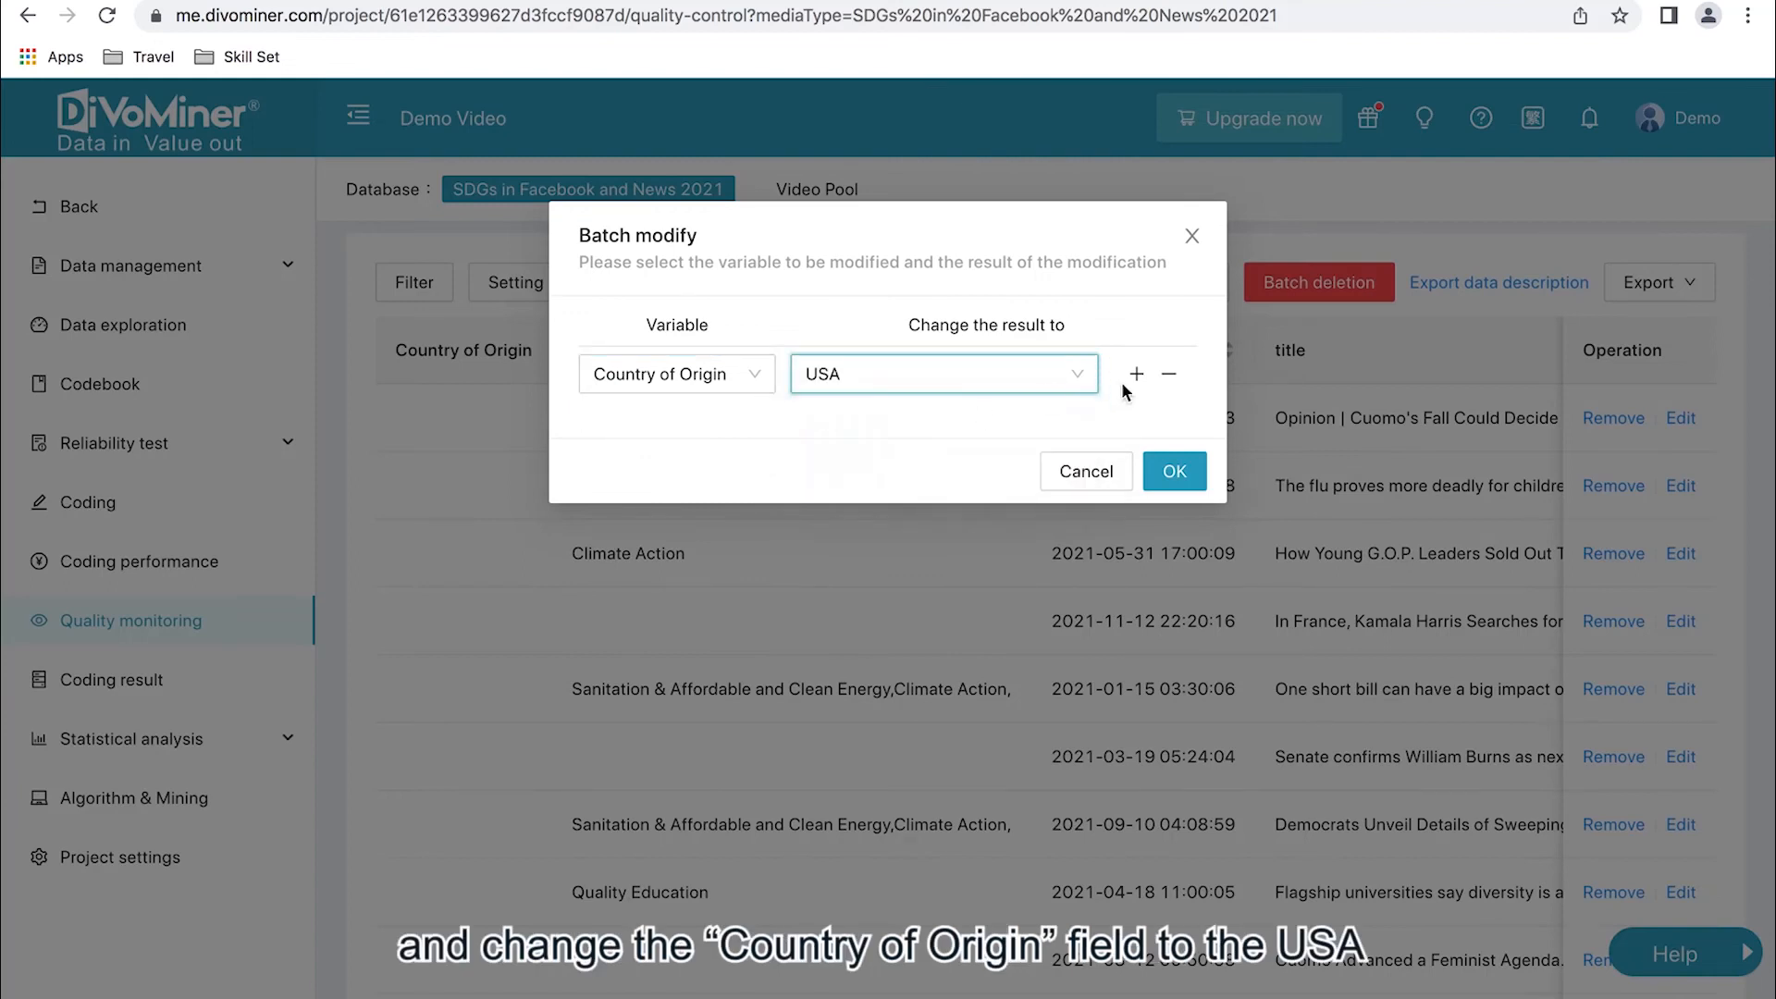
click(1169, 471)
click(1068, 378)
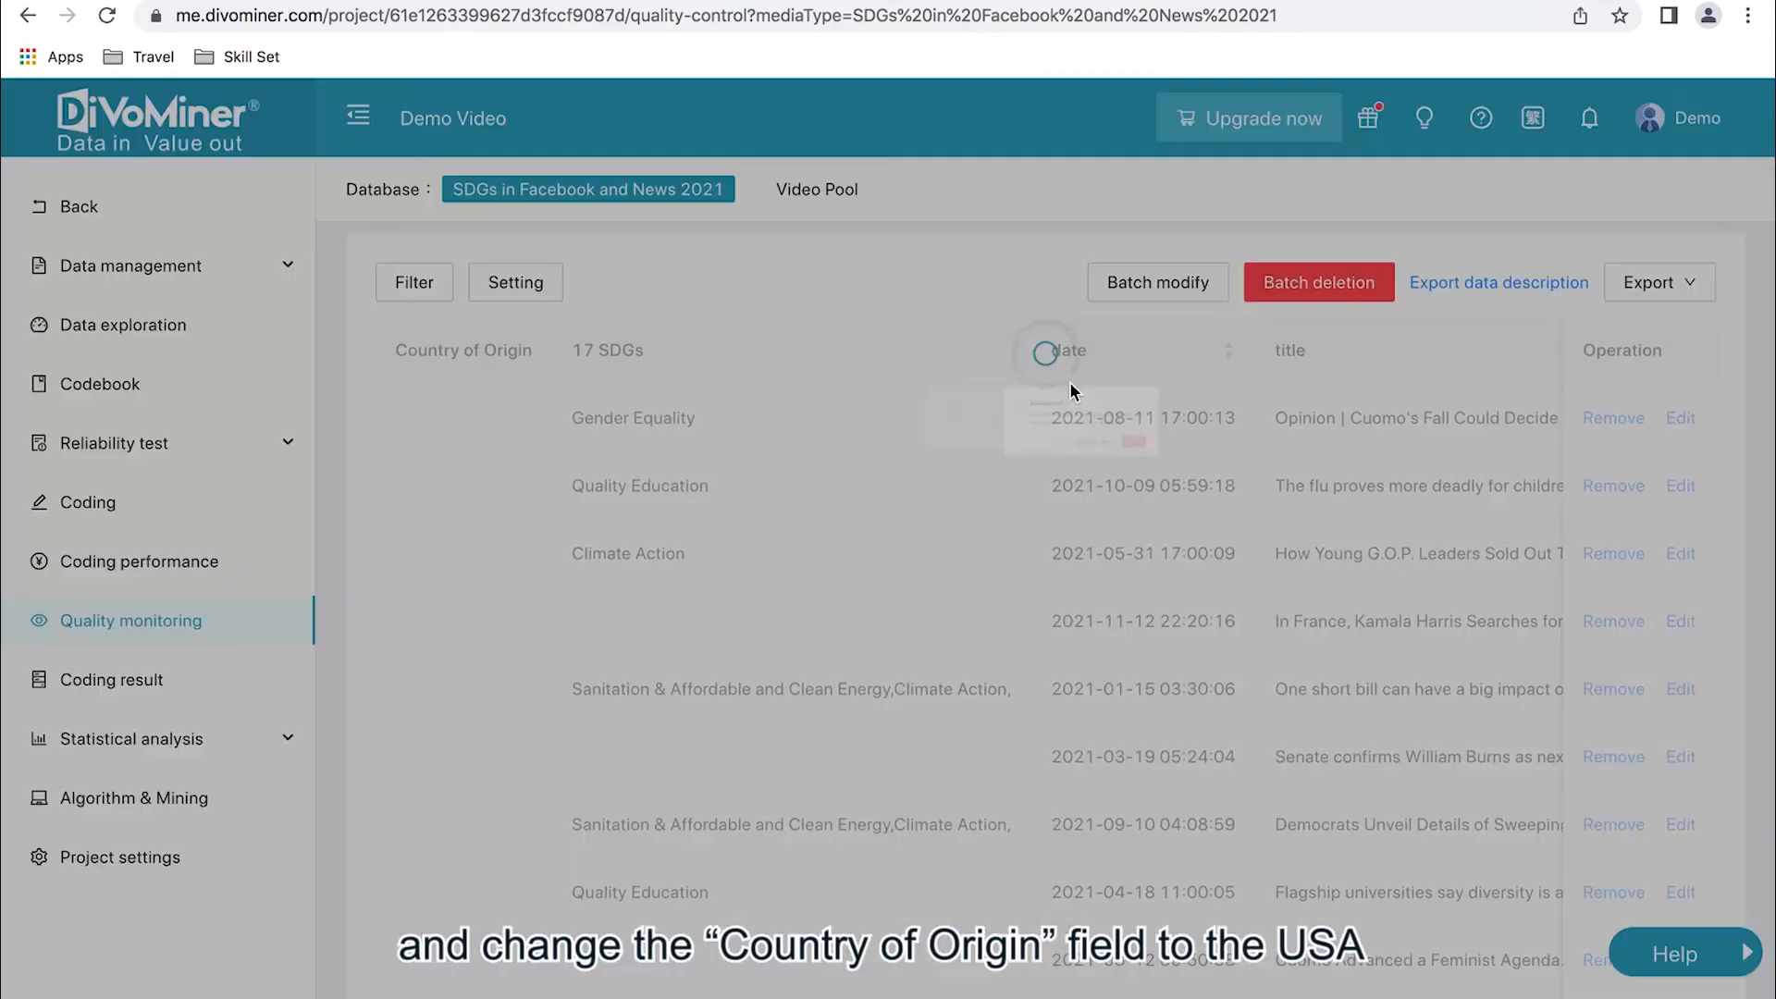
- Examine the Country of Origin column across the batch-modified records
scroll(809, 617, down, 2)
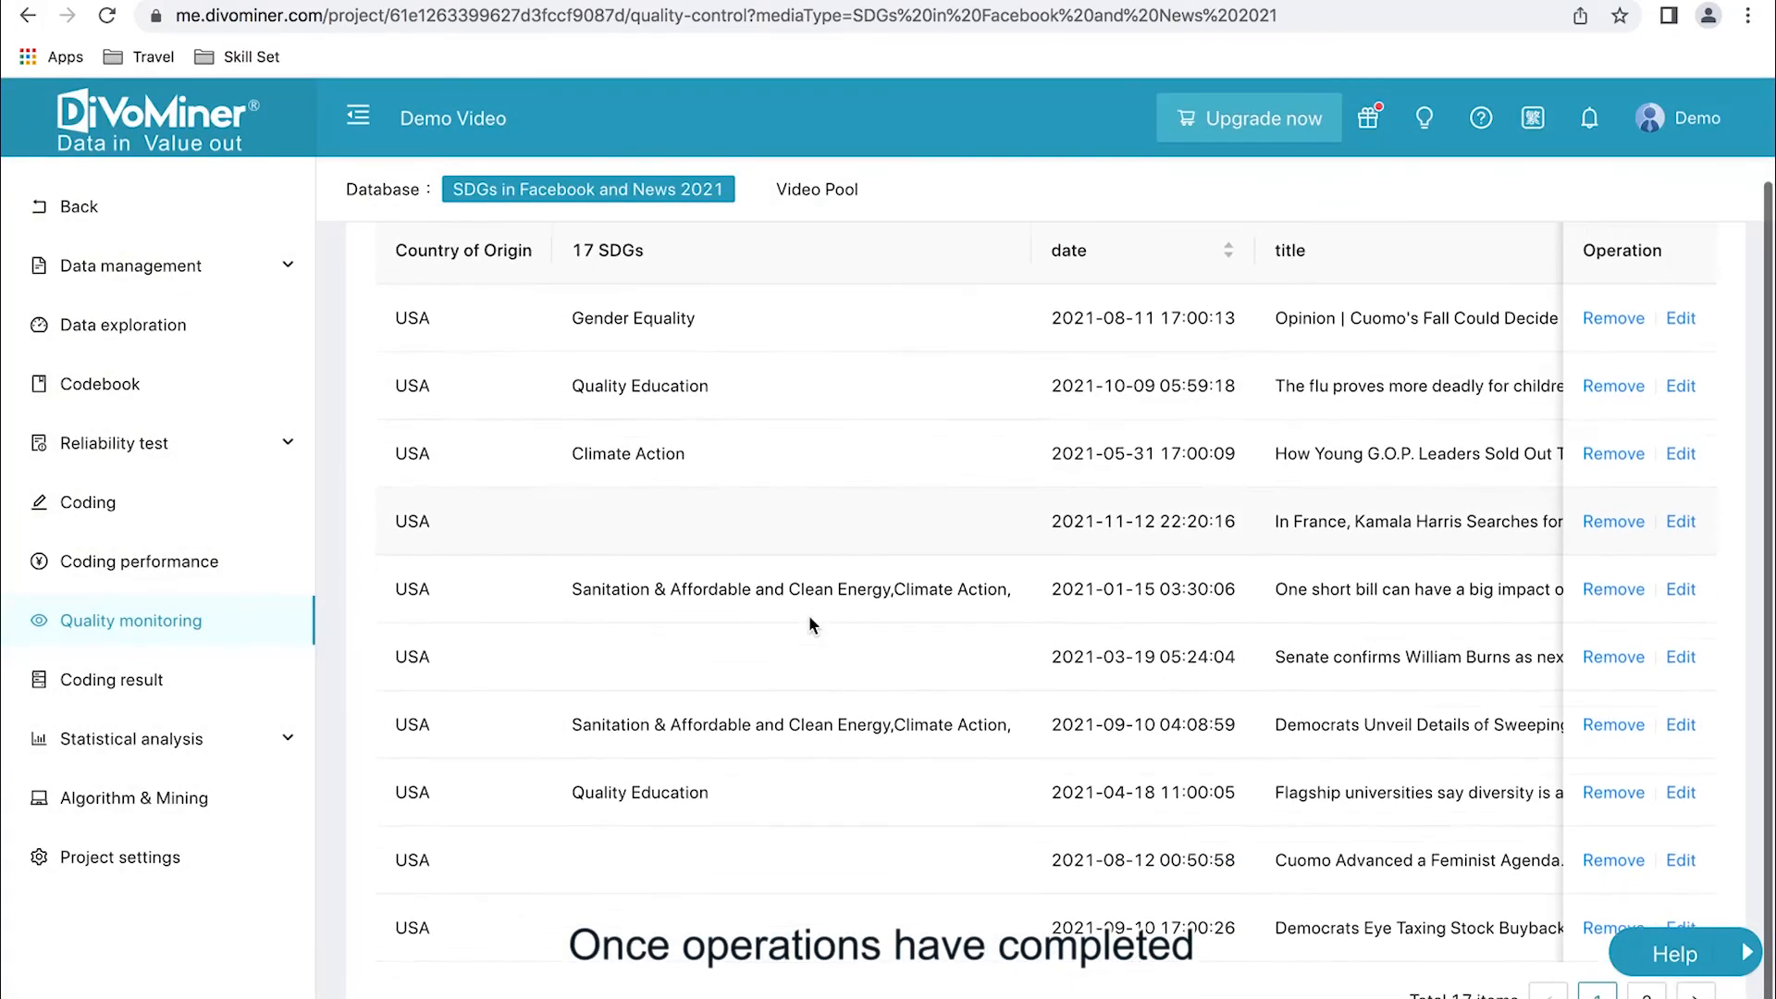
scroll(810, 617, up, 2)
scroll(809, 618, down, 2)
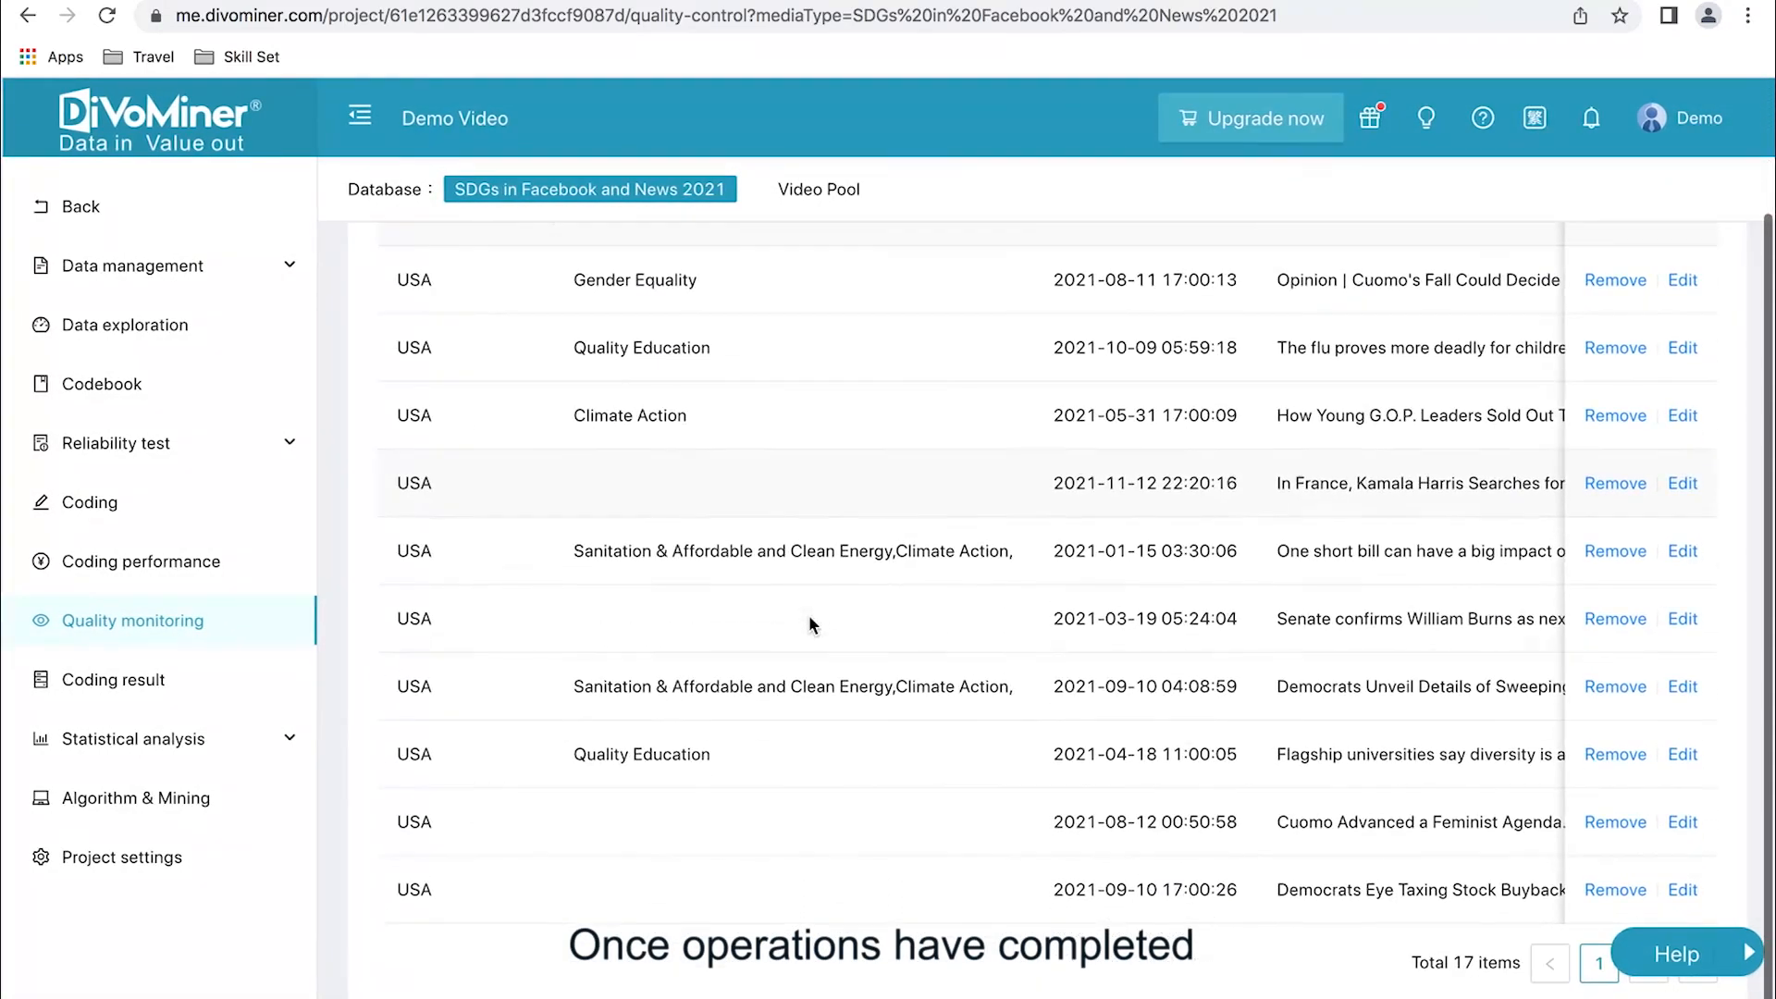
scroll(454, 490, up, 1)
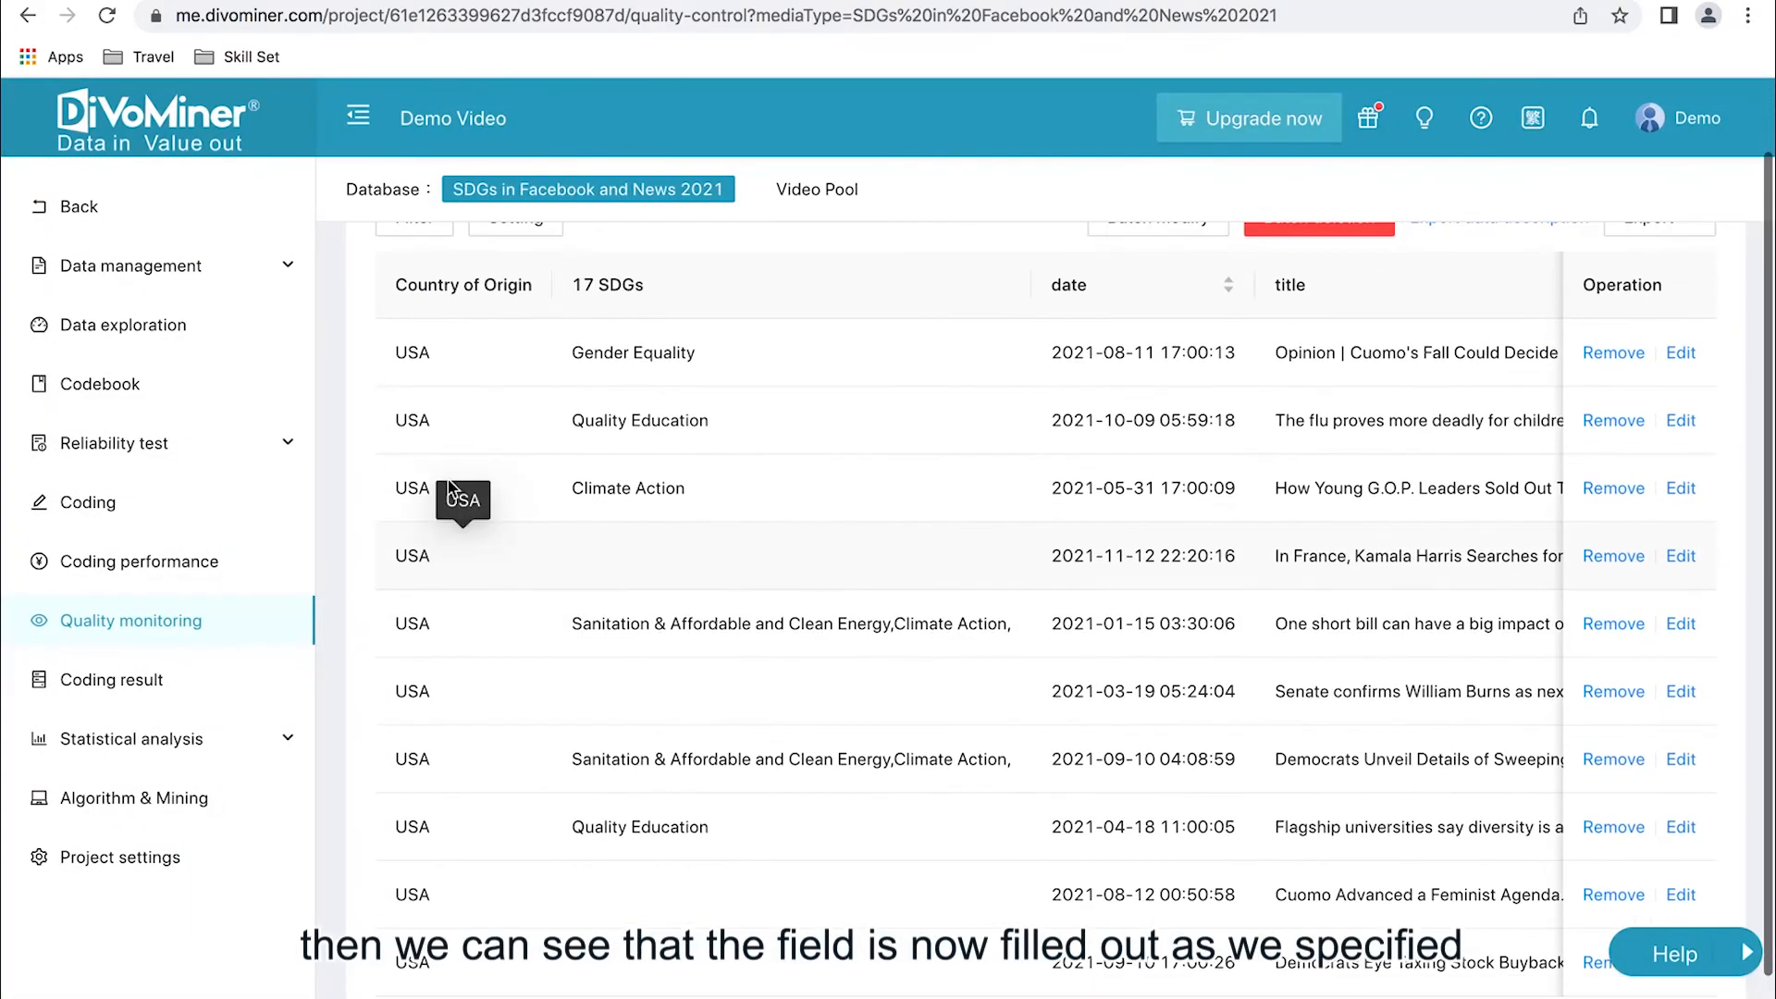
scroll(875, 376, down, 1)
scroll(880, 375, up, 2)
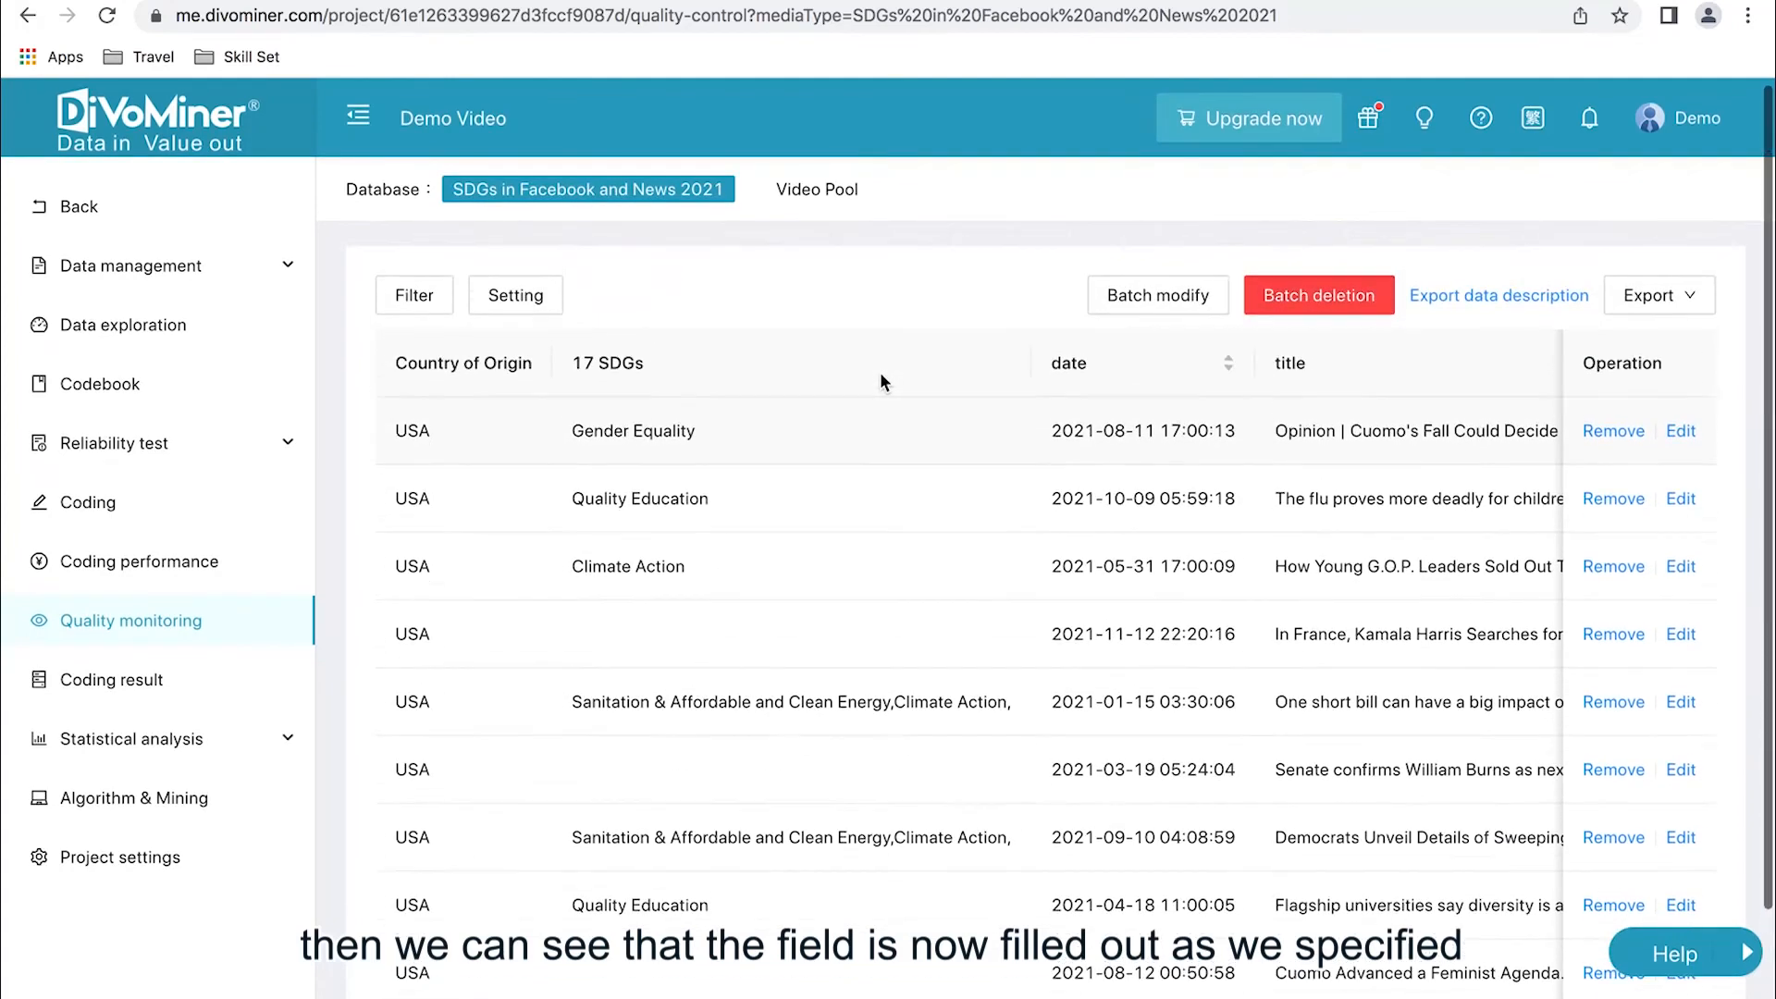